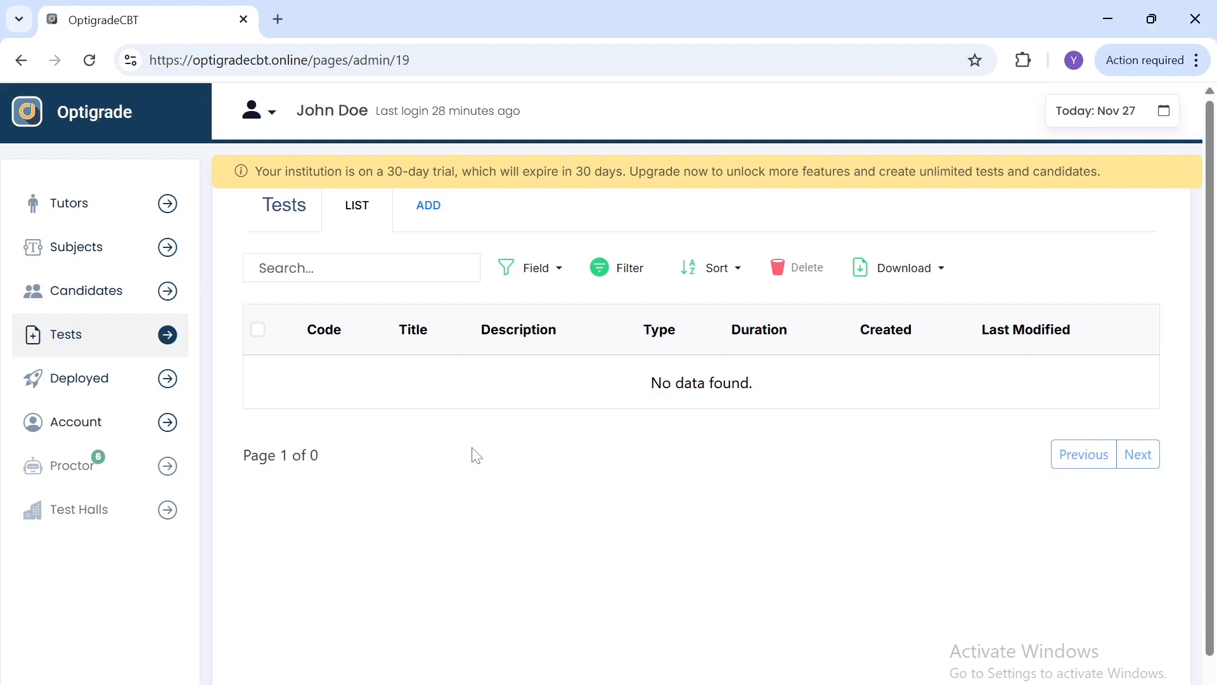
Step: Start adding a new test and choose the subject PHY101 Electromagnetism
{"action": "left_click", "coordinate": [435, 219]}
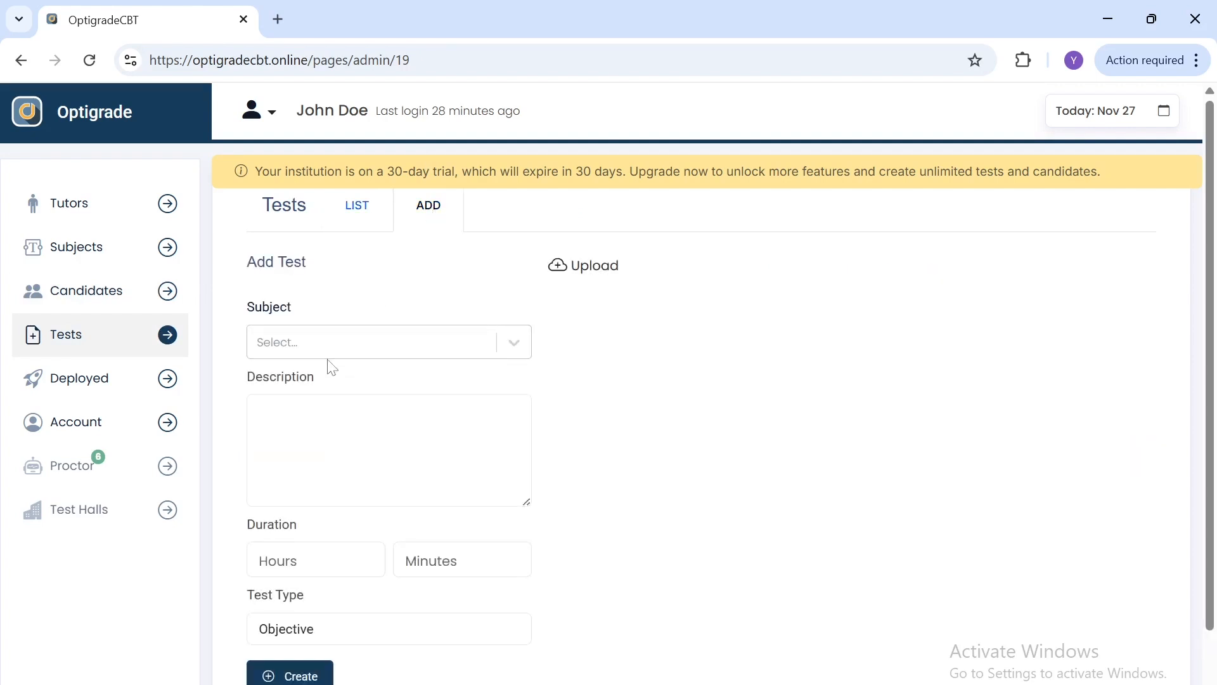
{"action": "left_click", "coordinate": [348, 340]}
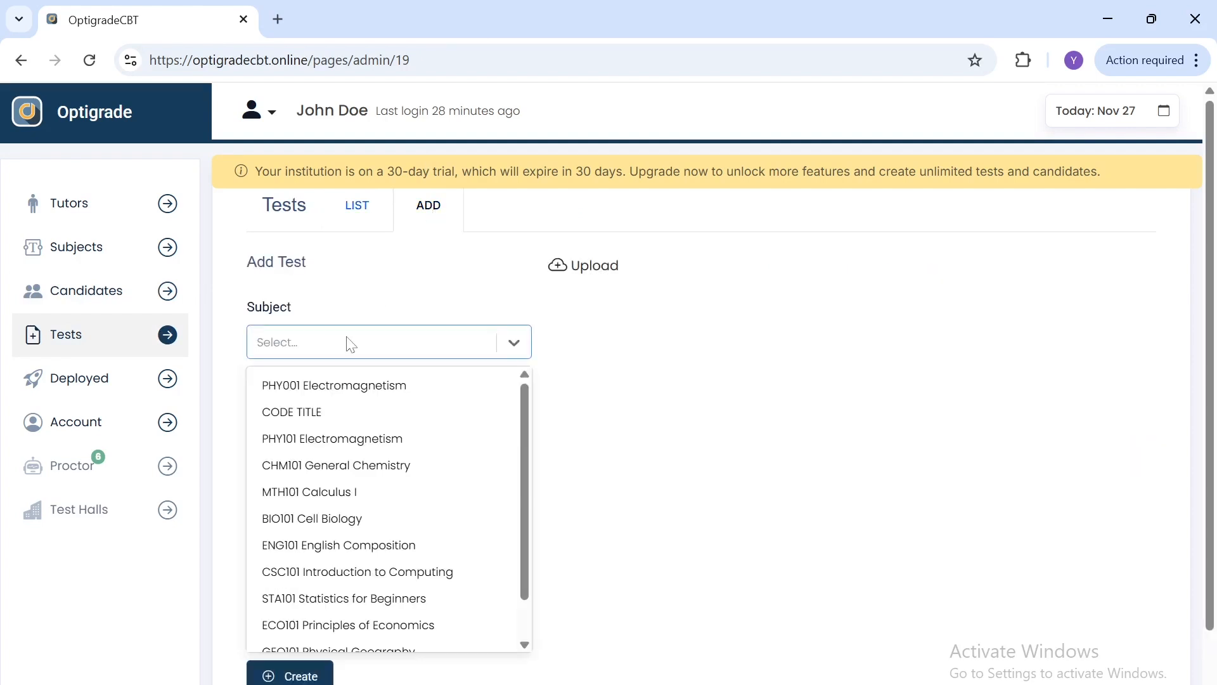
{"action": "left_click", "coordinate": [348, 444]}
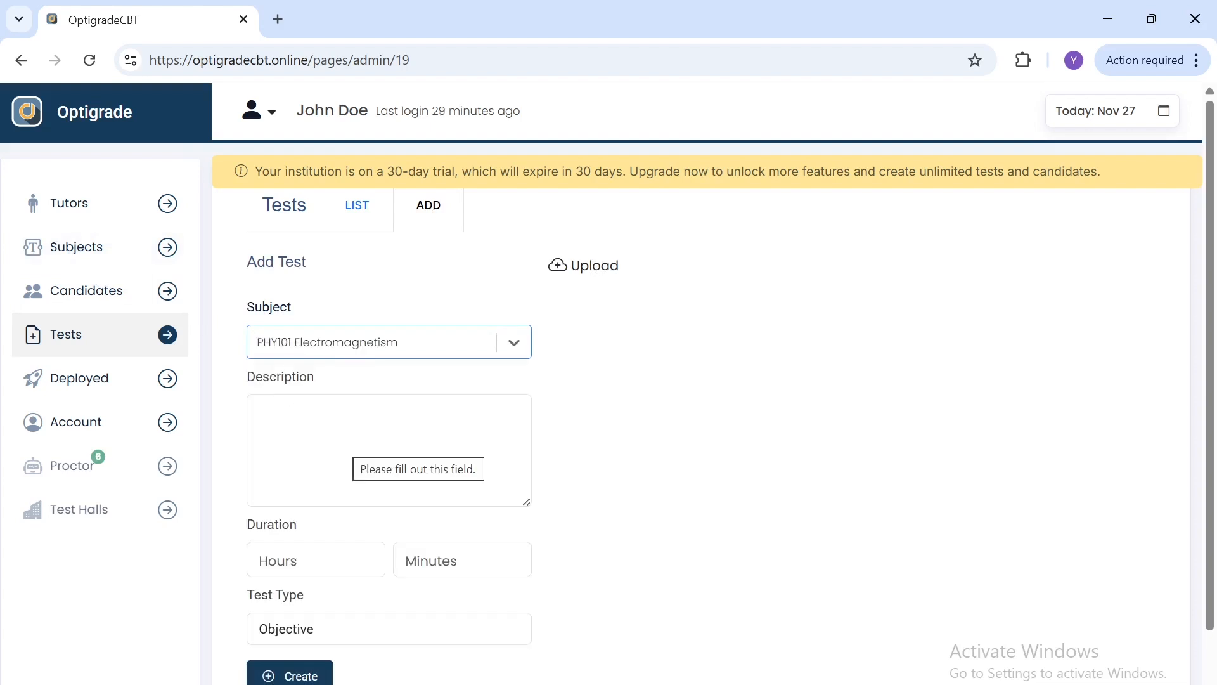
Step: Enter the test description "PHY101 For 100 Students 2026 session"
{"action": "left_click", "coordinate": [350, 452]}
{"action": "type", "text": "PHY101 For 100 Students 2026 session"}
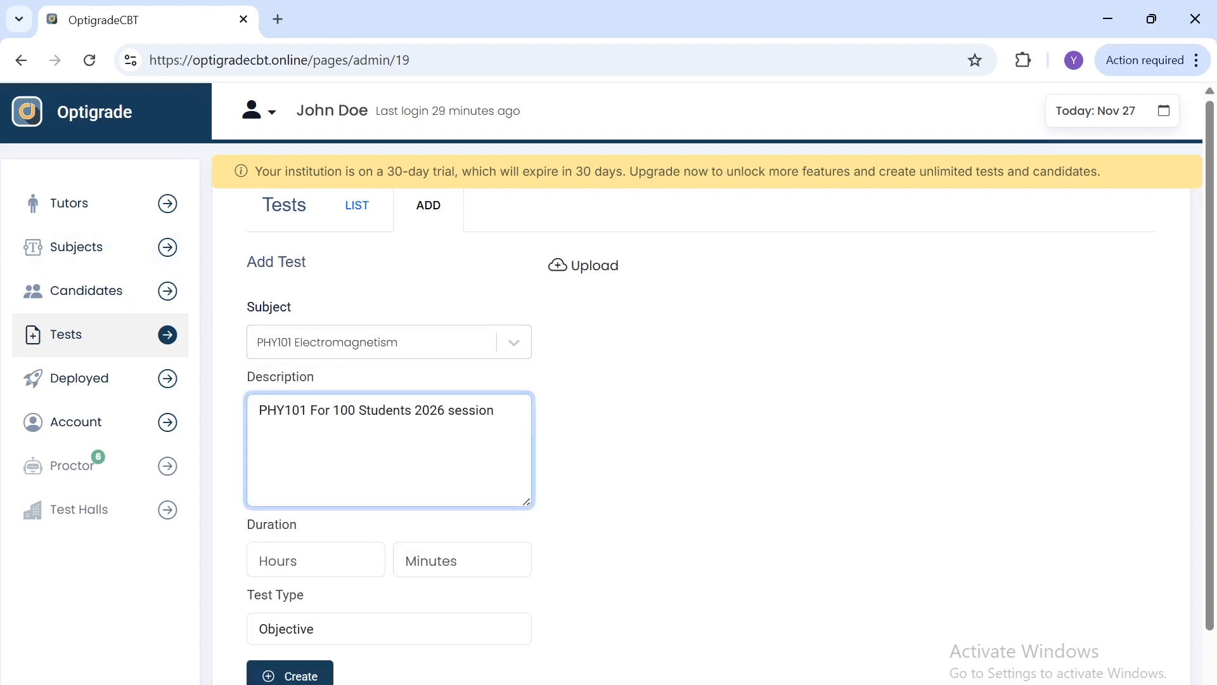
{"action": "left_click", "coordinate": [701, 456]}
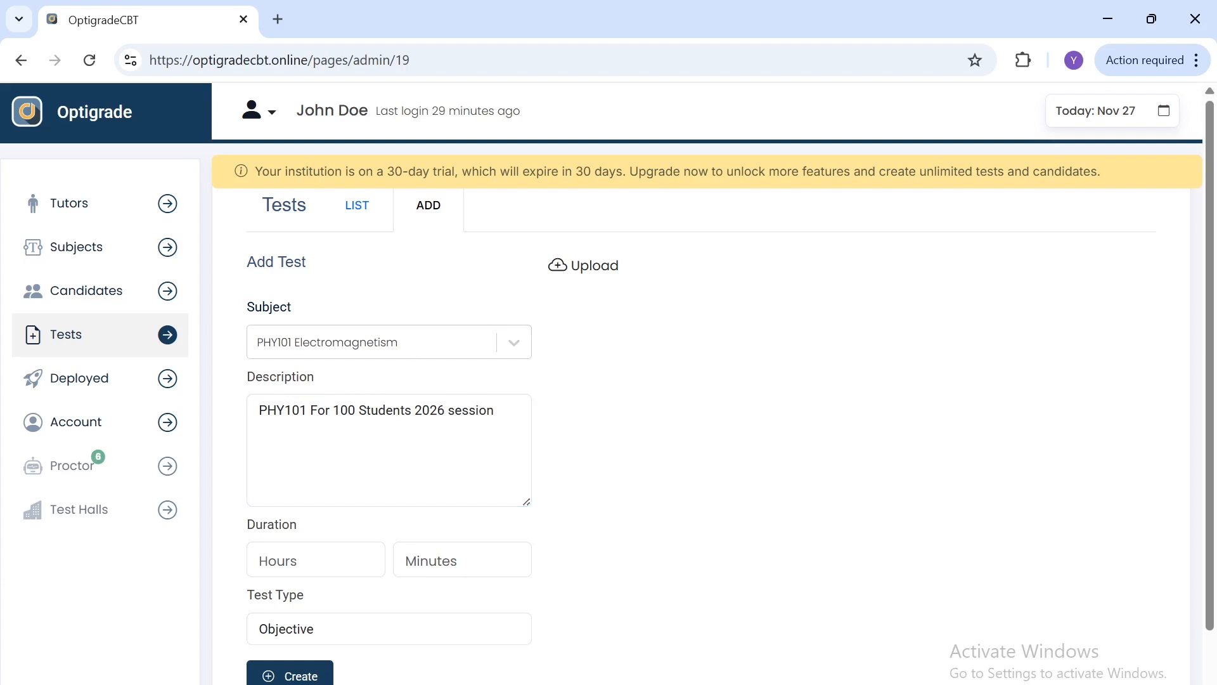
Step: Set the test duration to 1 hour and 30 minutes
{"action": "left_click", "coordinate": [308, 559]}
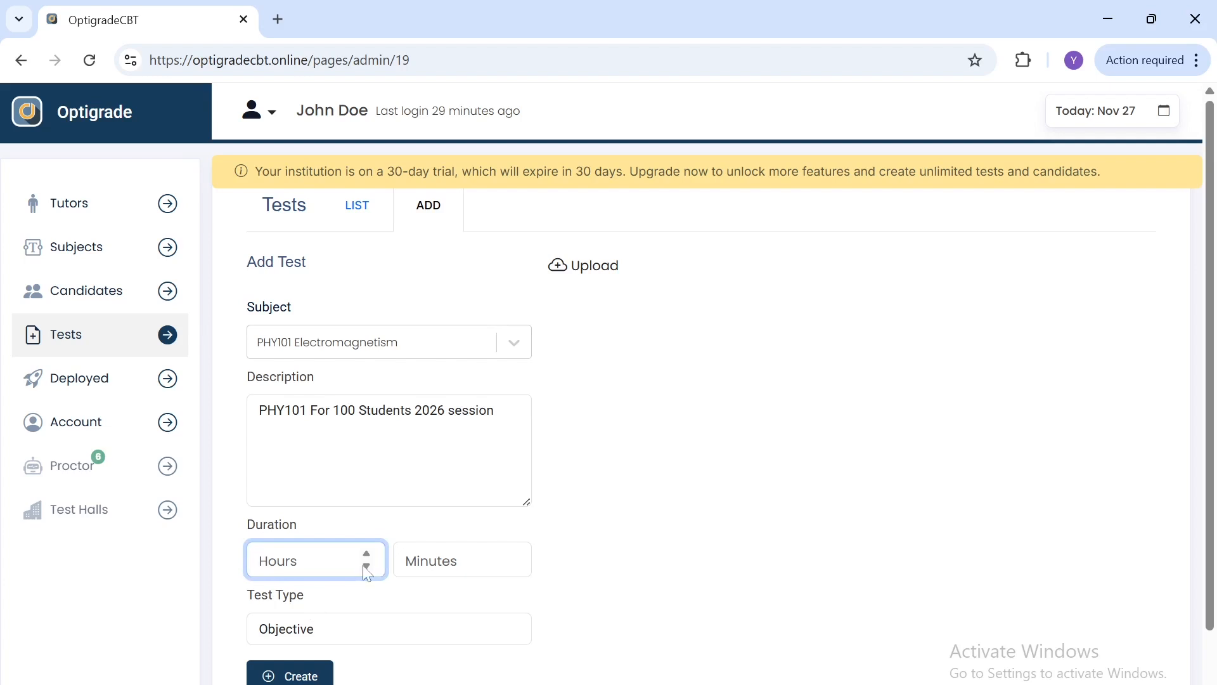
{"action": "type", "text": "1"}
{"action": "left_click", "coordinate": [451, 561]}
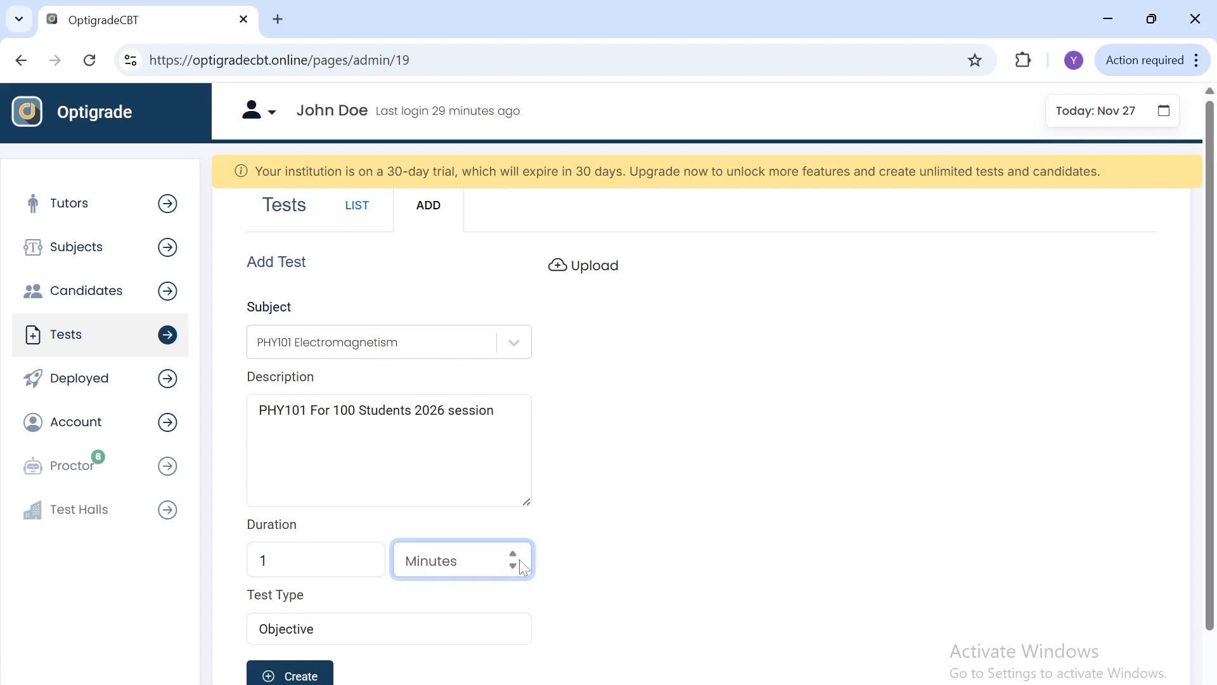
{"action": "type", "text": "1"}
{"action": "key", "text": "BackSpace"}
{"action": "type", "text": "39"}
{"action": "key", "text": "BackSpace"}
{"action": "type", "text": "0"}
{"action": "left_click", "coordinate": [569, 563]}
{"action": "scroll", "coordinate": [573, 565], "scroll_direction": "down", "scroll_amount": 1}
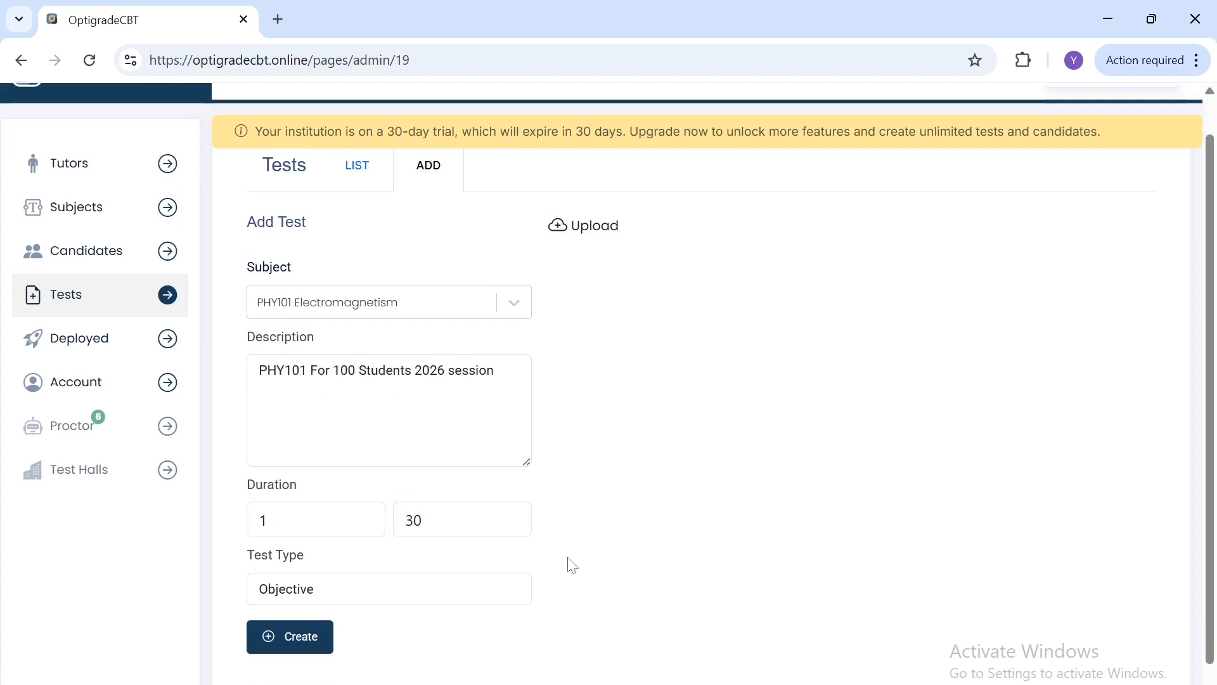
Step: Choose the Objective test type and create the test
{"action": "left_click", "coordinate": [322, 558]}
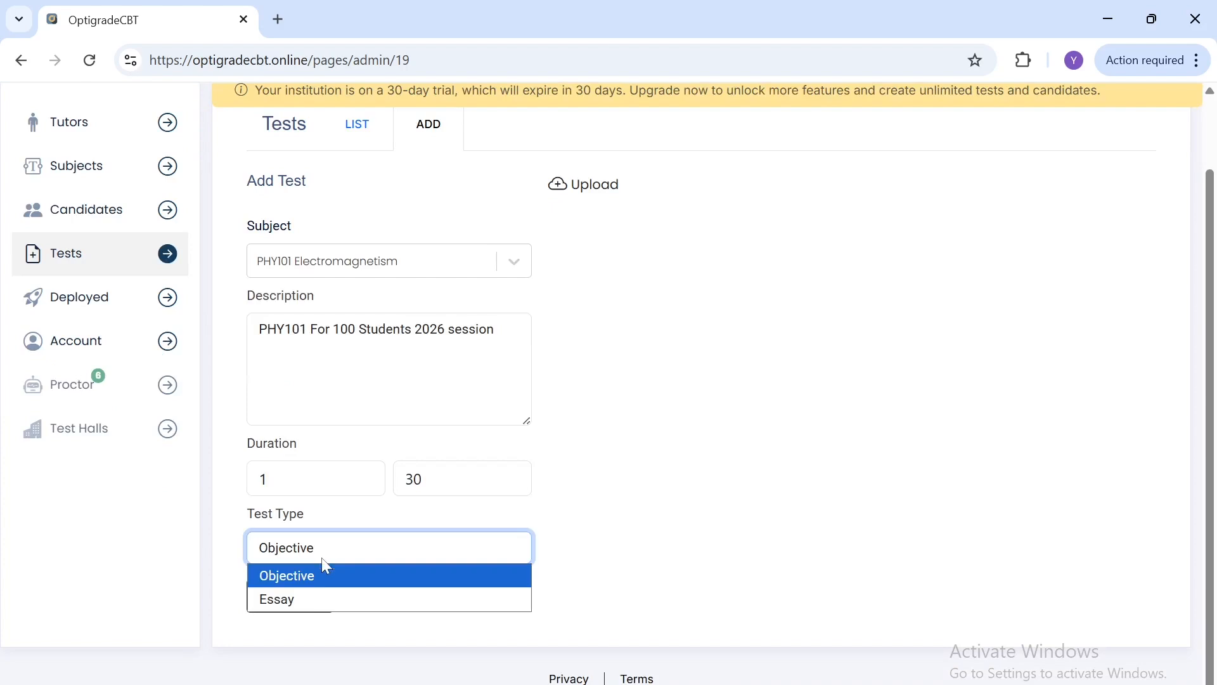
{"action": "left_click", "coordinate": [312, 576]}
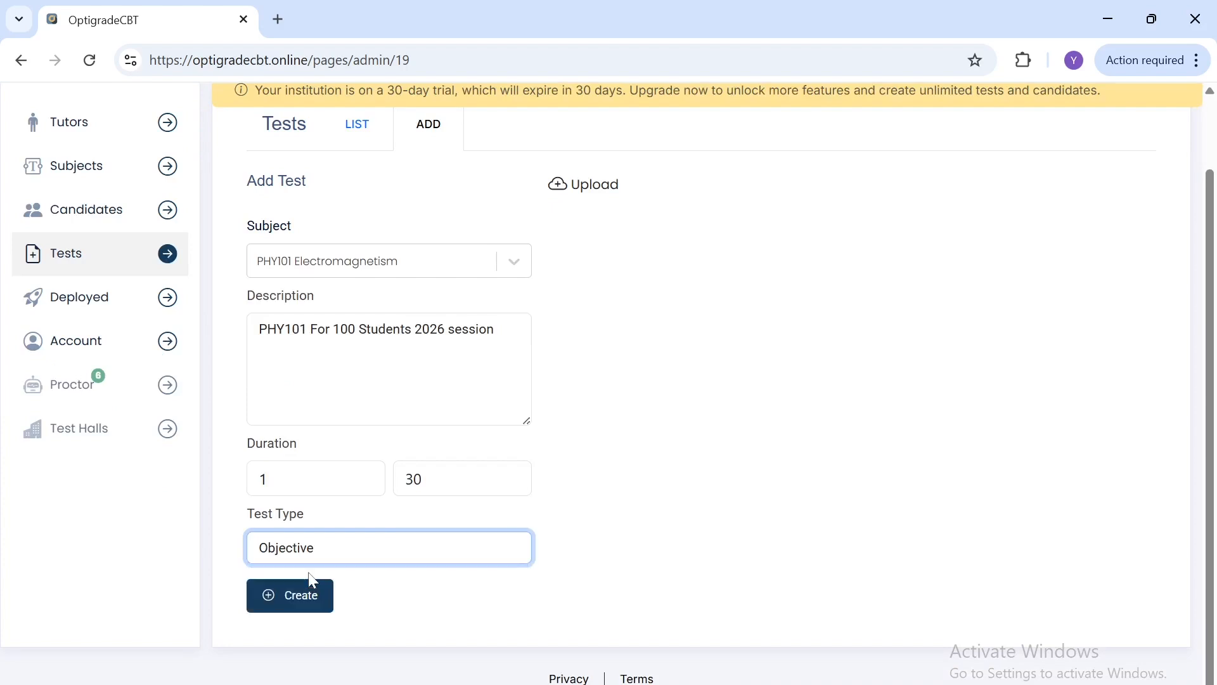
{"action": "left_click", "coordinate": [295, 605]}
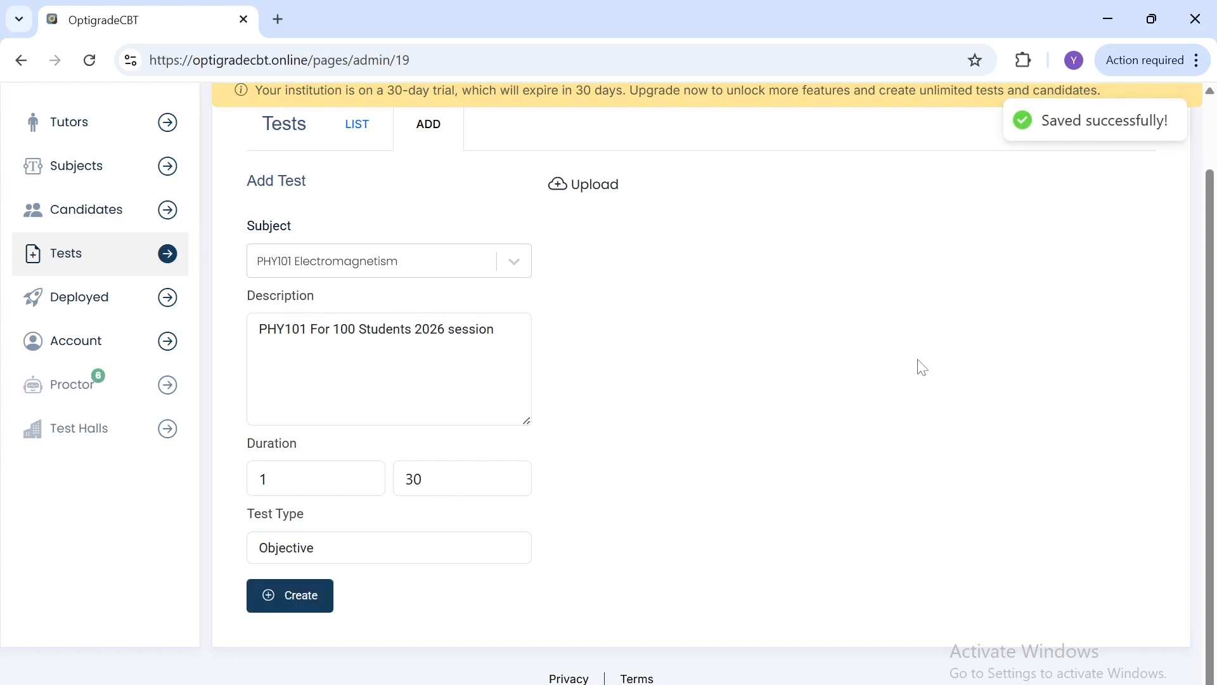
Step: Open the new PHY101 test from the test list and review its details page
{"action": "left_click", "coordinate": [357, 140]}
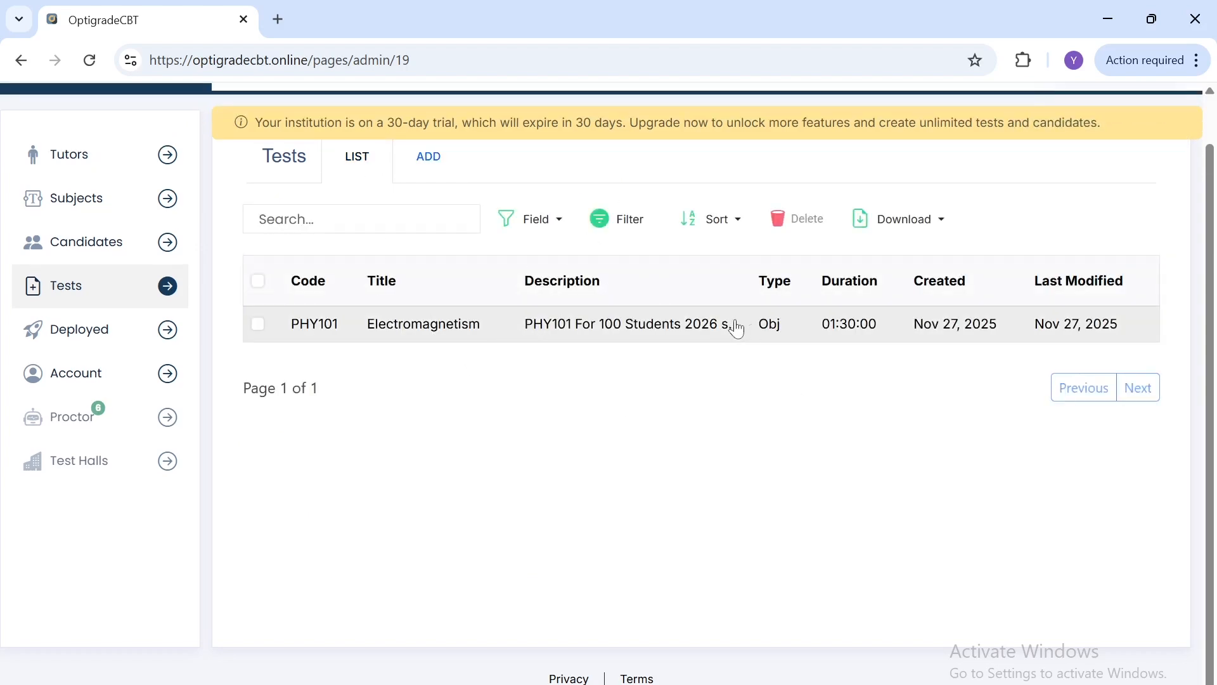
{"action": "left_click", "coordinate": [619, 339]}
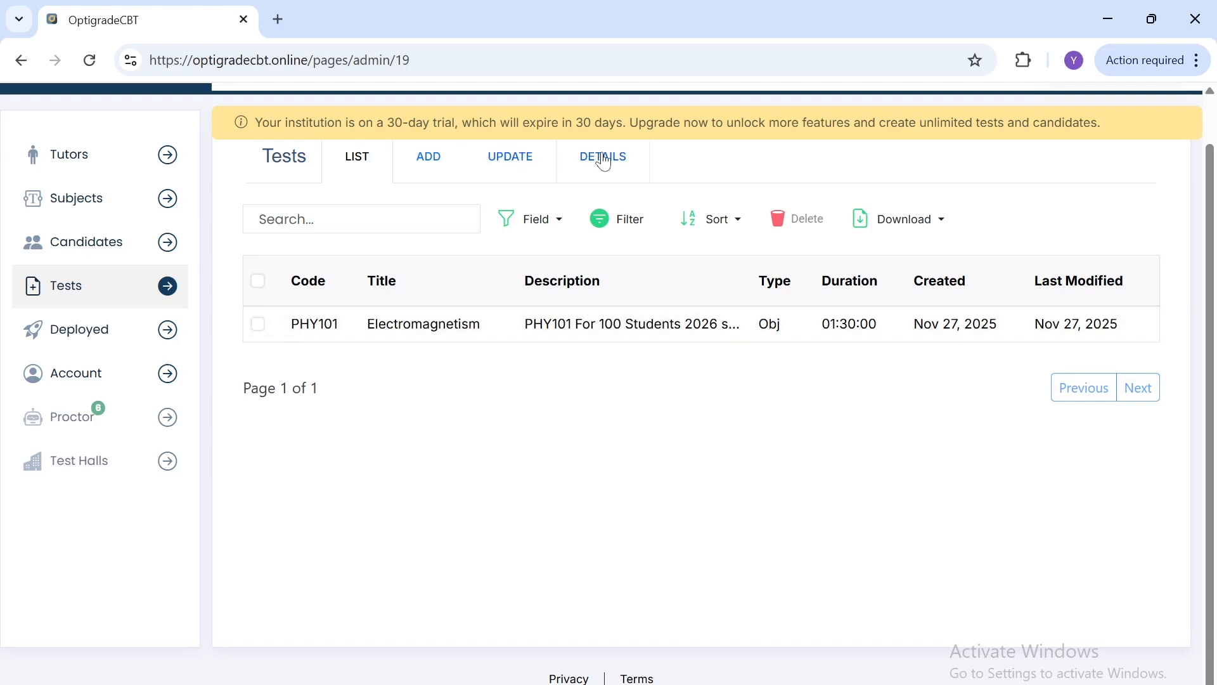
{"action": "left_click", "coordinate": [541, 167]}
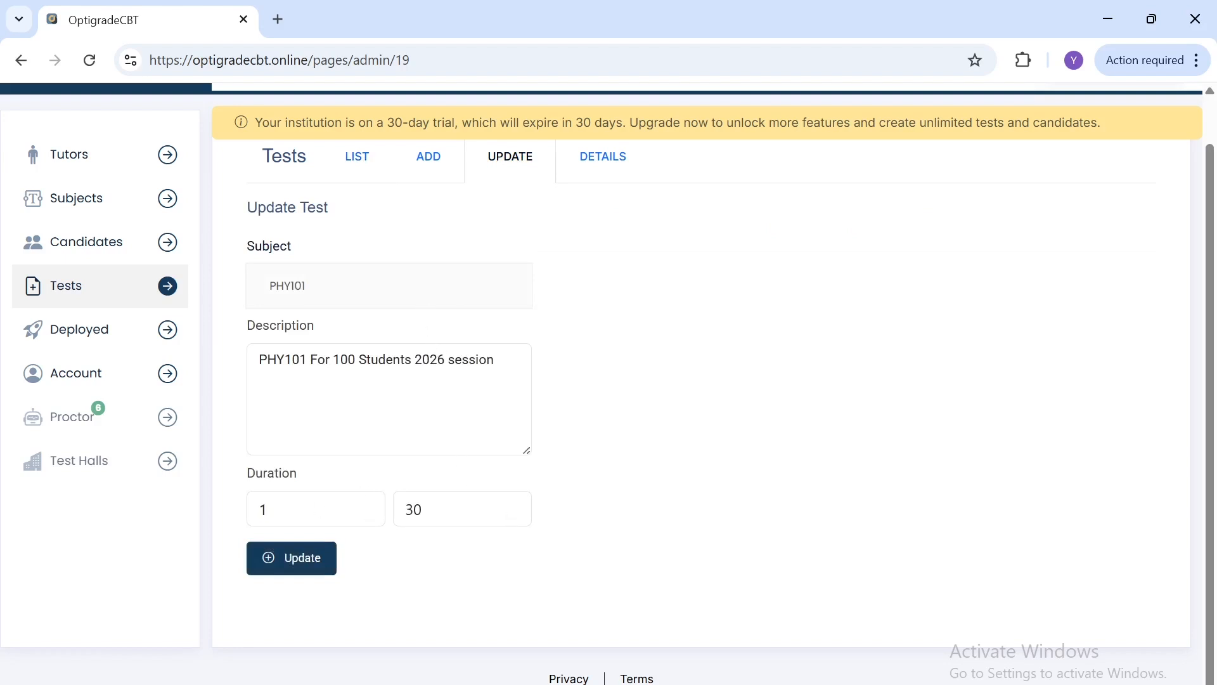
{"action": "left_click", "coordinate": [612, 181]}
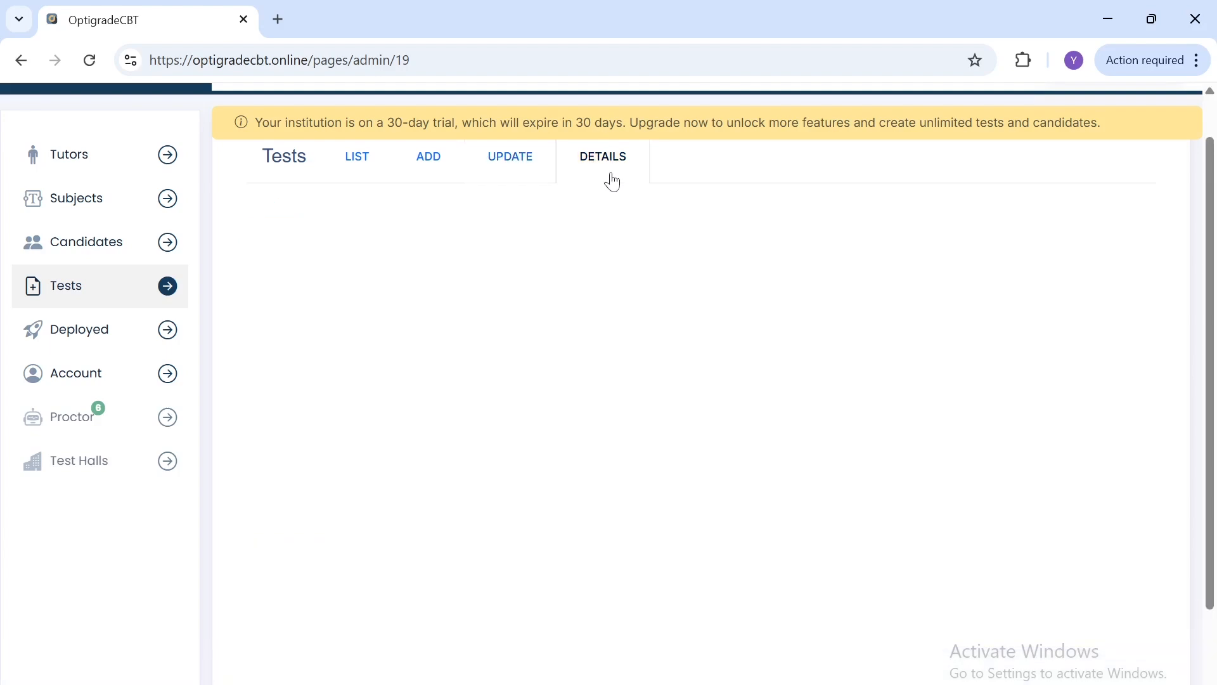
{"action": "scroll", "coordinate": [615, 419], "scroll_direction": "down", "scroll_amount": 2}
{"action": "scroll", "coordinate": [615, 419], "scroll_direction": "up", "scroll_amount": 2}
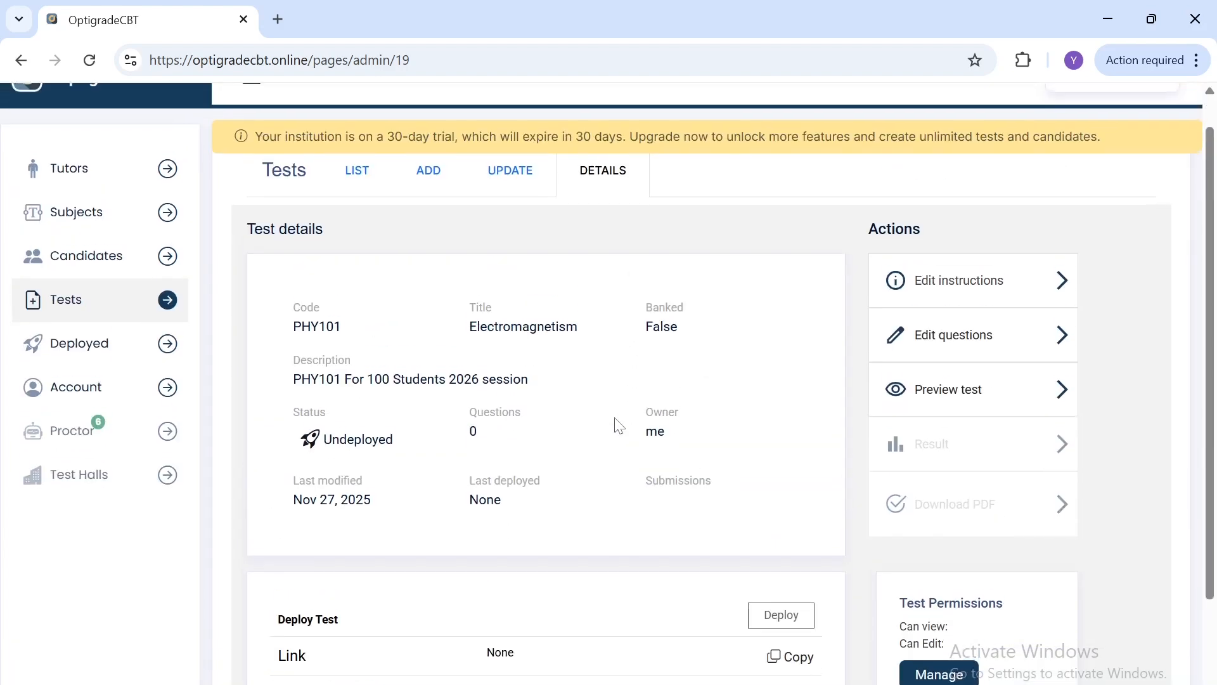
{"action": "scroll", "coordinate": [614, 418], "scroll_direction": "down", "scroll_amount": 1}
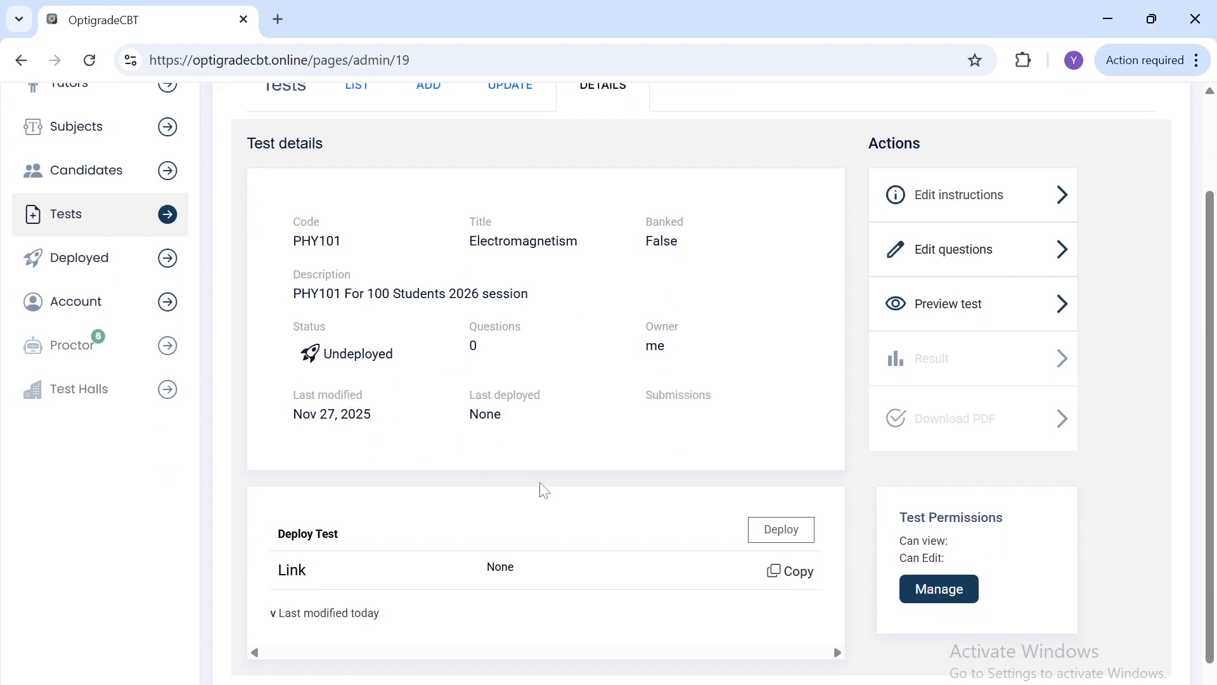
{"action": "scroll", "coordinate": [544, 490], "scroll_direction": "down", "scroll_amount": 1}
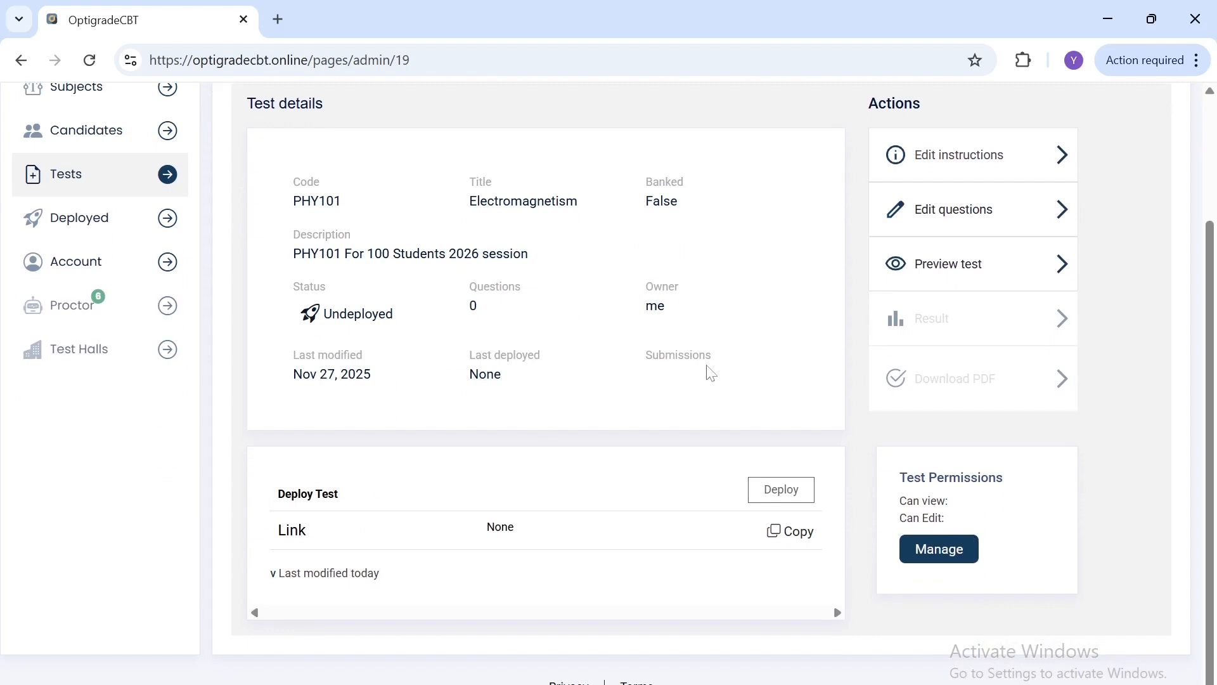
{"action": "scroll", "coordinate": [710, 373], "scroll_direction": "up", "scroll_amount": 1}
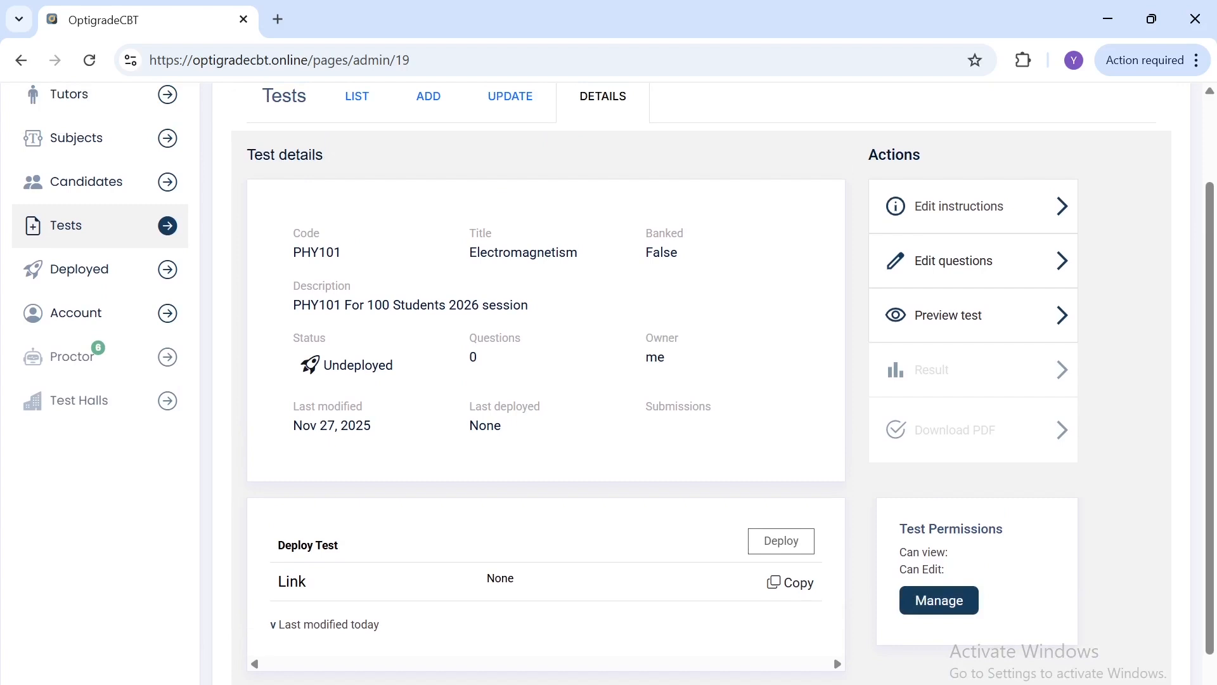
{"action": "scroll", "coordinate": [951, 317], "scroll_direction": "up", "scroll_amount": 1}
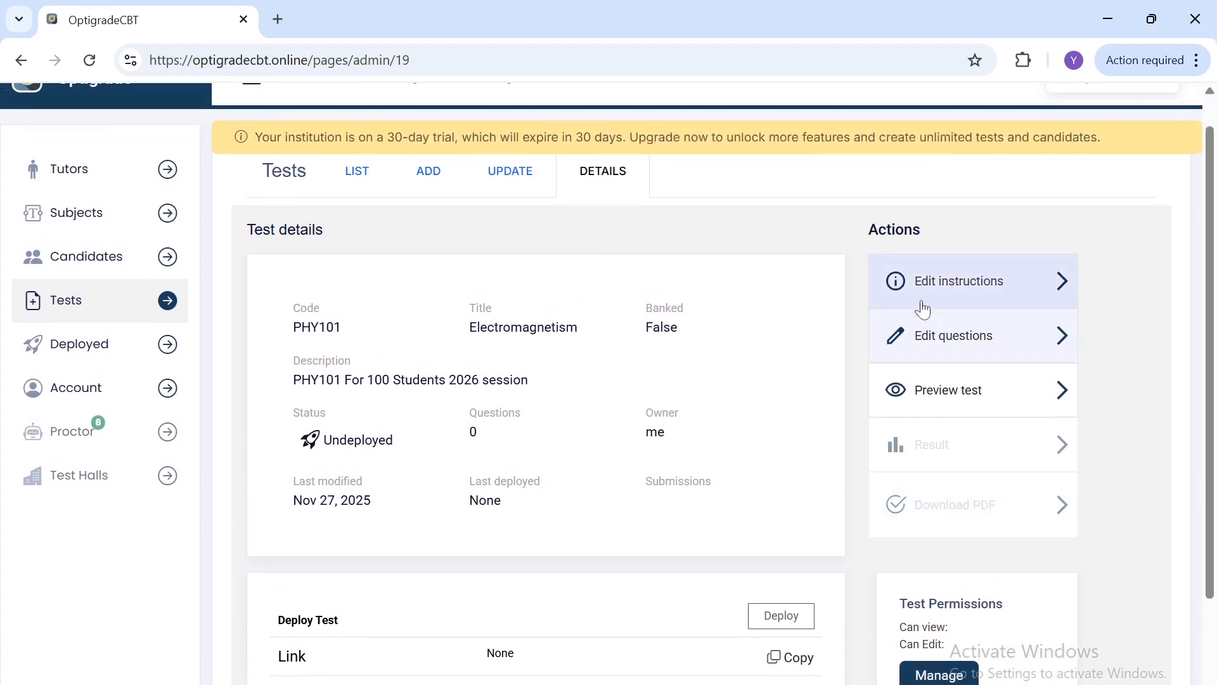
Step: Add the test instruction "Answer All questions" with "All" in bold, save it and close the instruction editor
{"action": "left_click", "coordinate": [956, 348]}
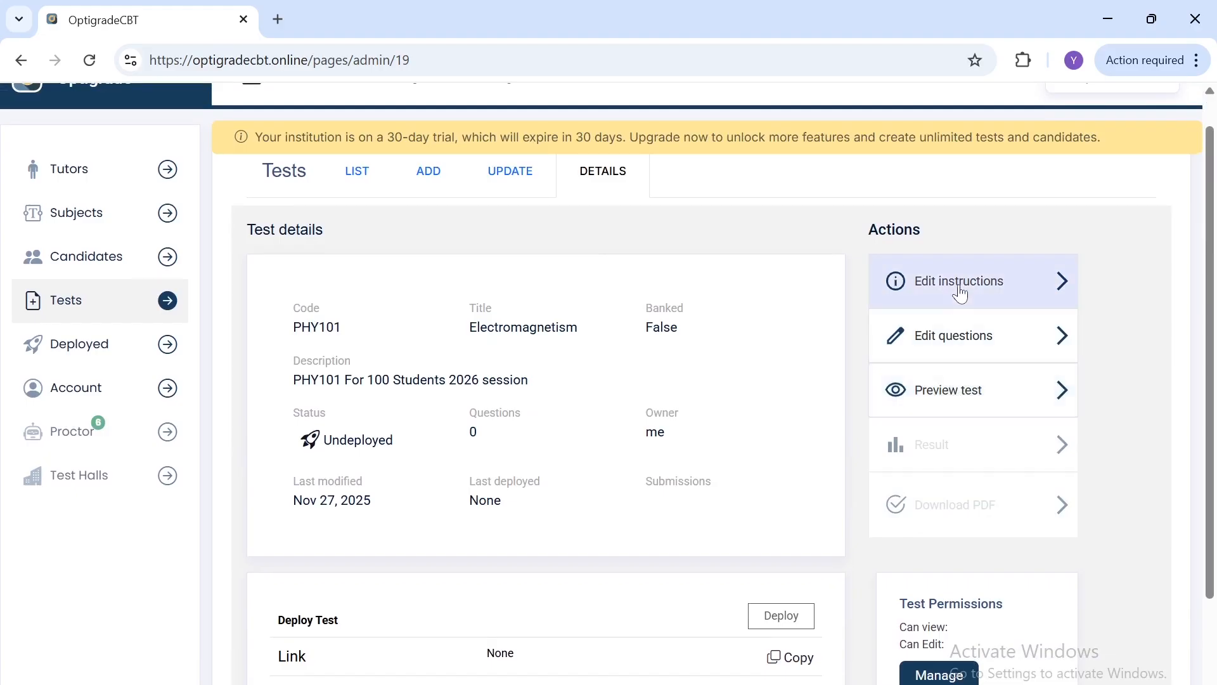
{"action": "left_click", "coordinate": [960, 291]}
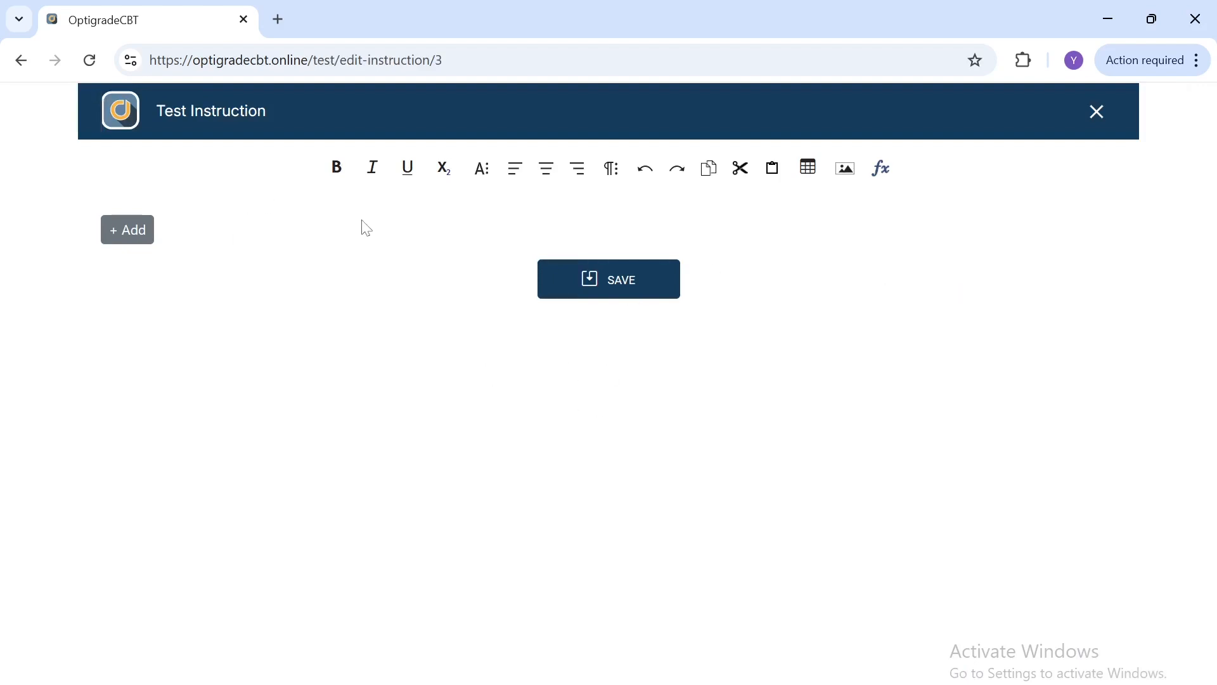
{"action": "left_click", "coordinate": [143, 232]}
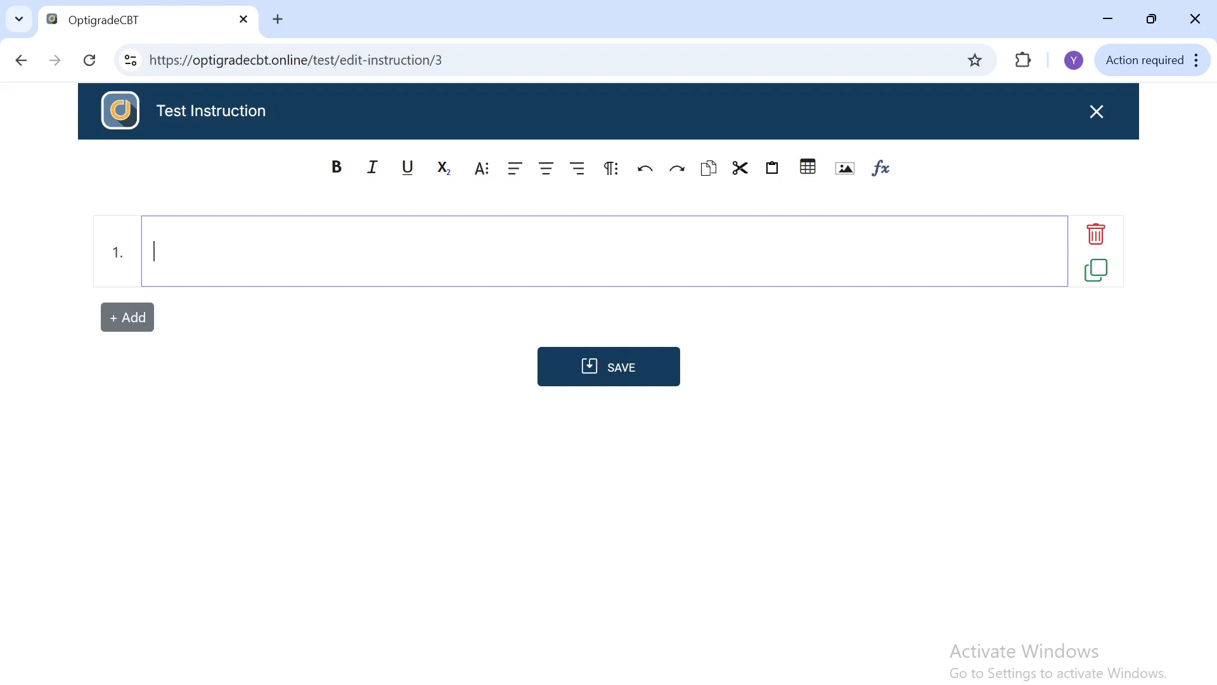
{"action": "type", "text": "Answer"}
{"action": "left_click", "coordinate": [338, 172]}
{"action": "type", "text": "All"}
{"action": "left_click", "coordinate": [334, 170]}
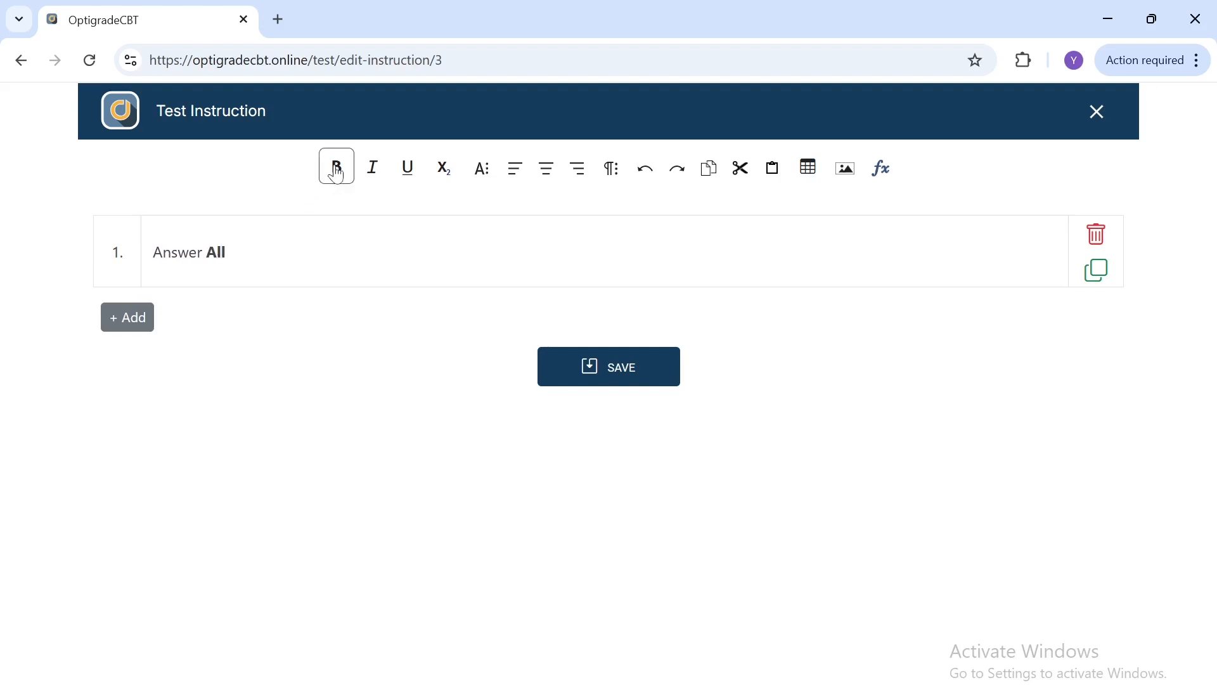
{"action": "type", "text": "questions"}
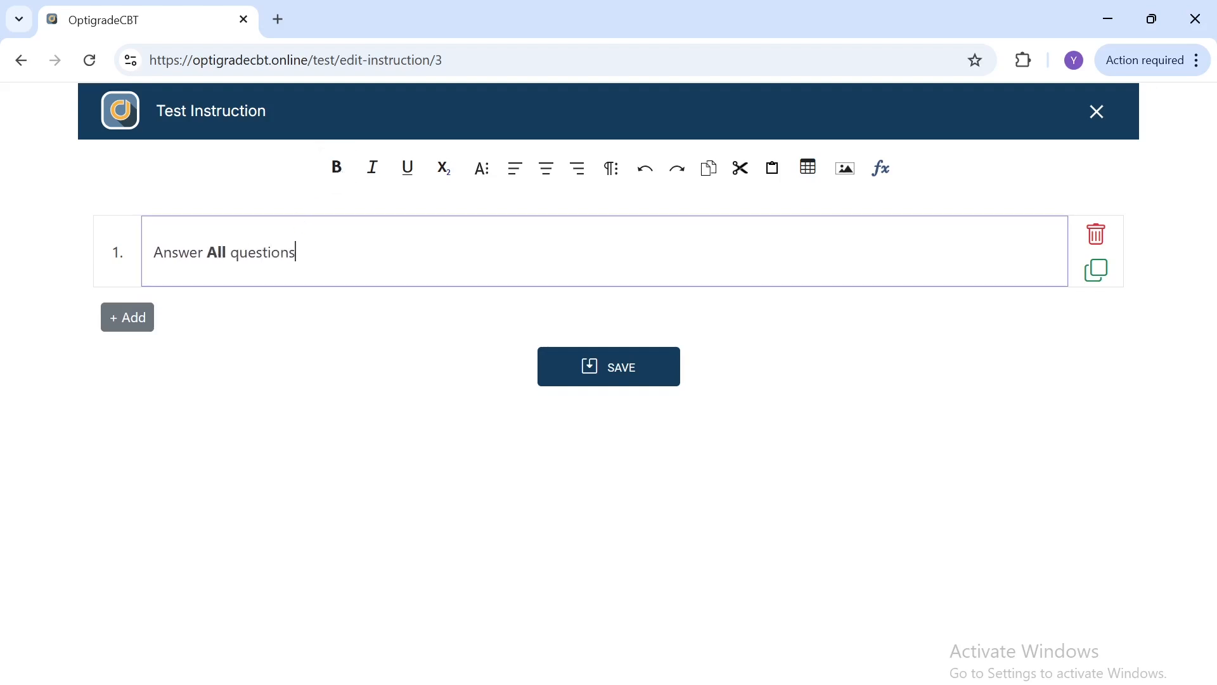
{"action": "left_click", "coordinate": [603, 375]}
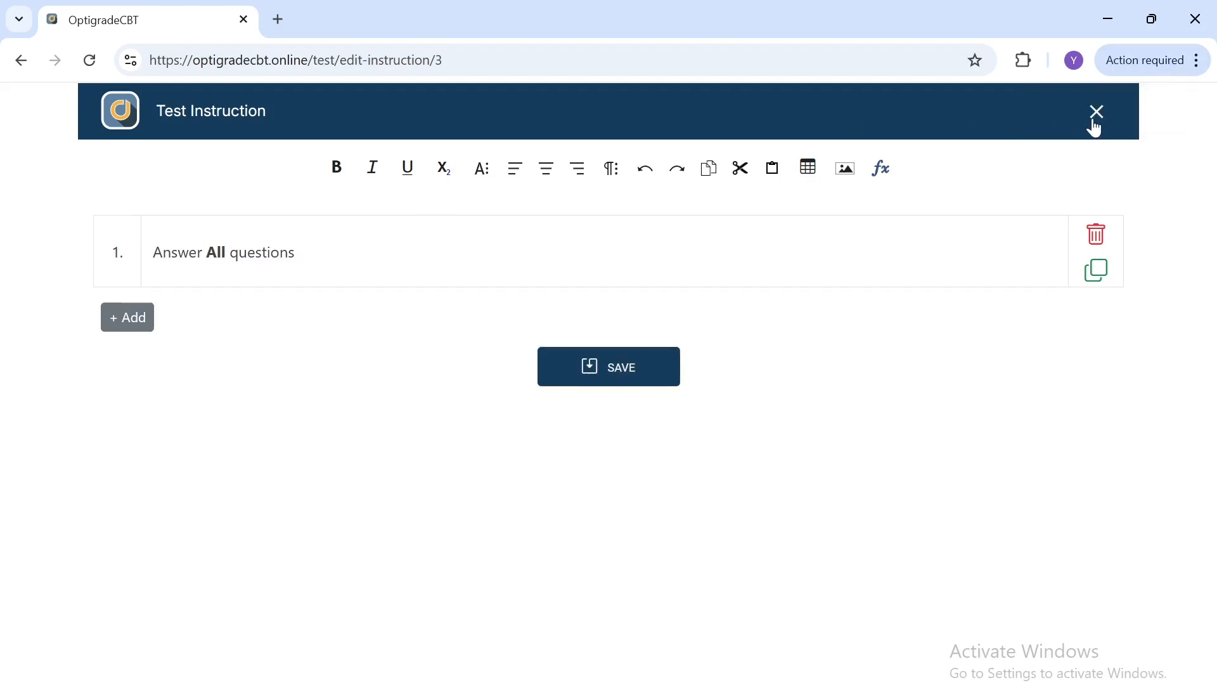
{"action": "left_click", "coordinate": [1097, 113]}
Step: Return to the Tests list and open the PHY101 test's question editor
{"action": "scroll", "coordinate": [1093, 118], "scroll_direction": "down", "scroll_amount": 1}
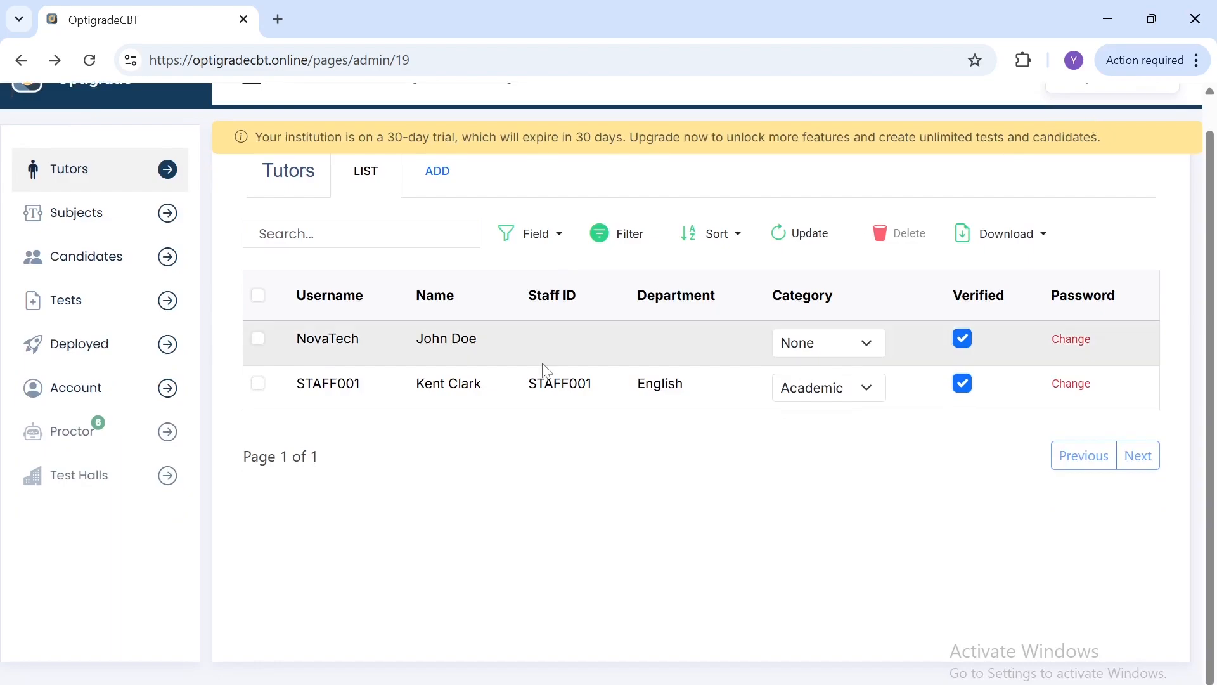
{"action": "left_click", "coordinate": [115, 323]}
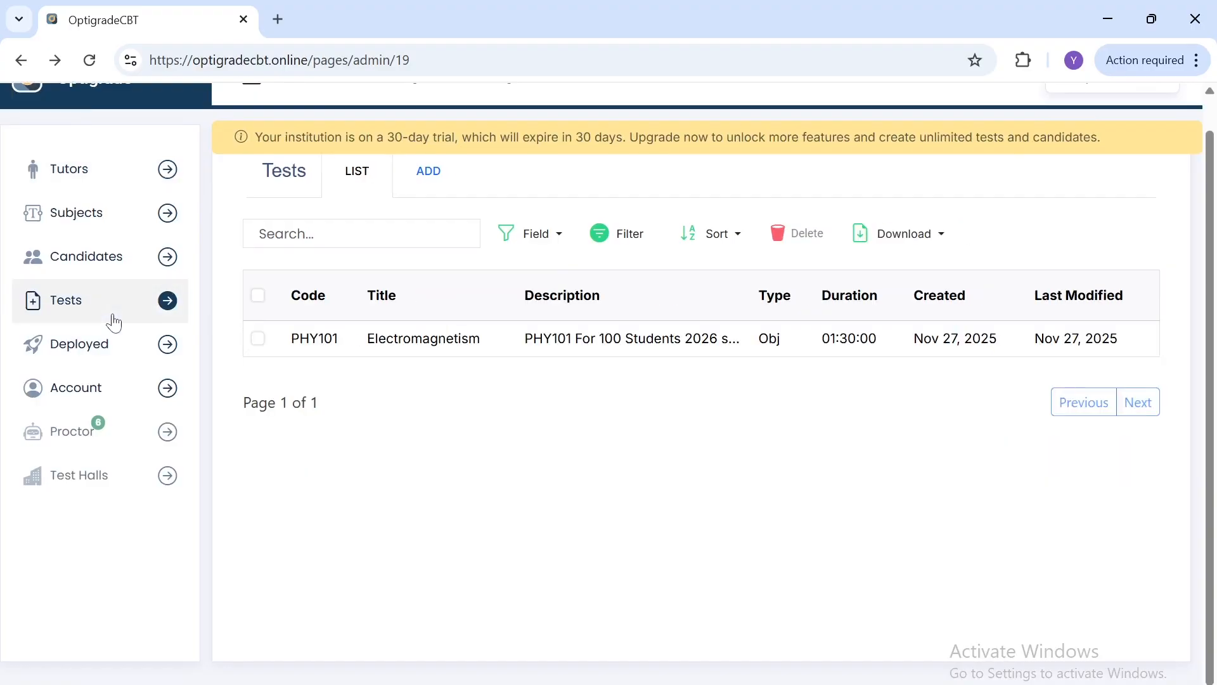
{"action": "left_click", "coordinate": [659, 349]}
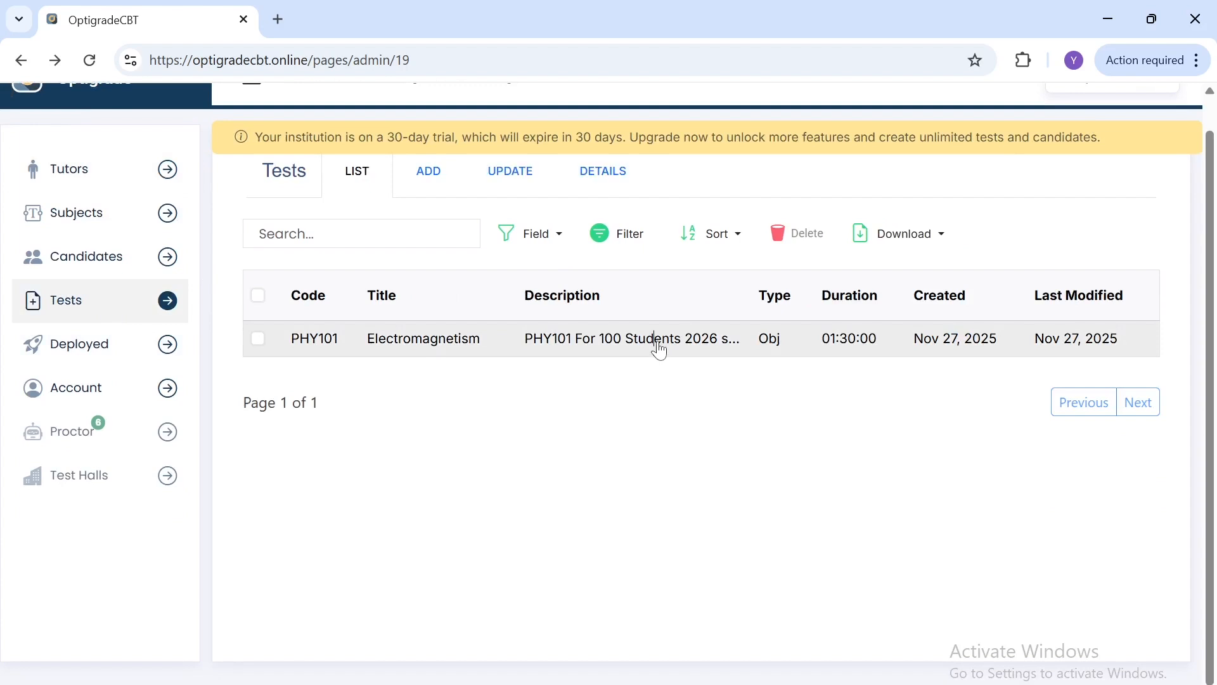
{"action": "scroll", "coordinate": [657, 344], "scroll_direction": "down", "scroll_amount": 1}
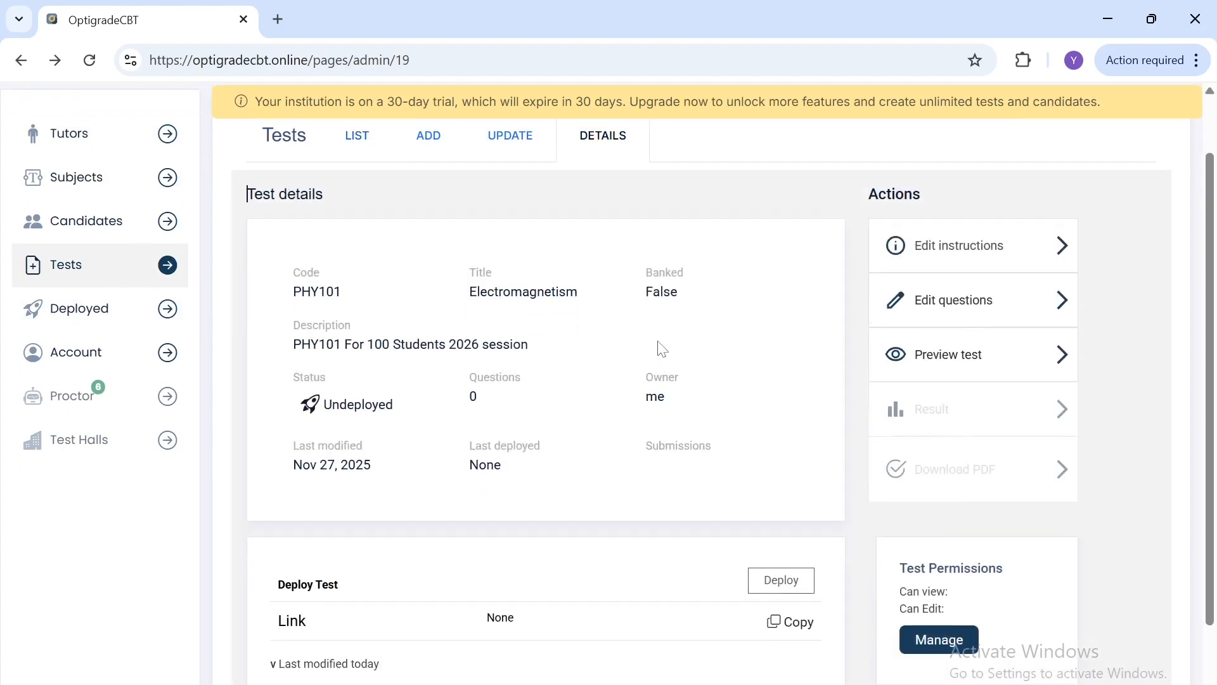
{"action": "left_click", "coordinate": [979, 286]}
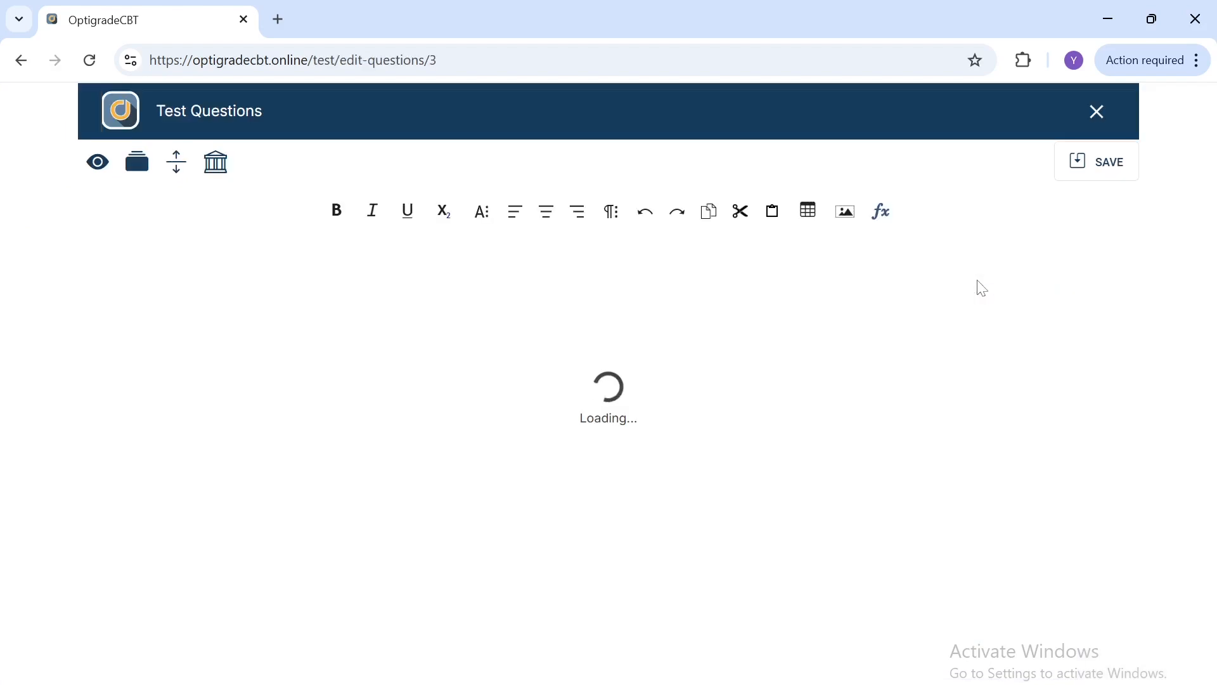
Step: Add the first question and paste its text "Choose the opposite in meaning to the underlined word"
{"action": "left_click", "coordinate": [129, 277]}
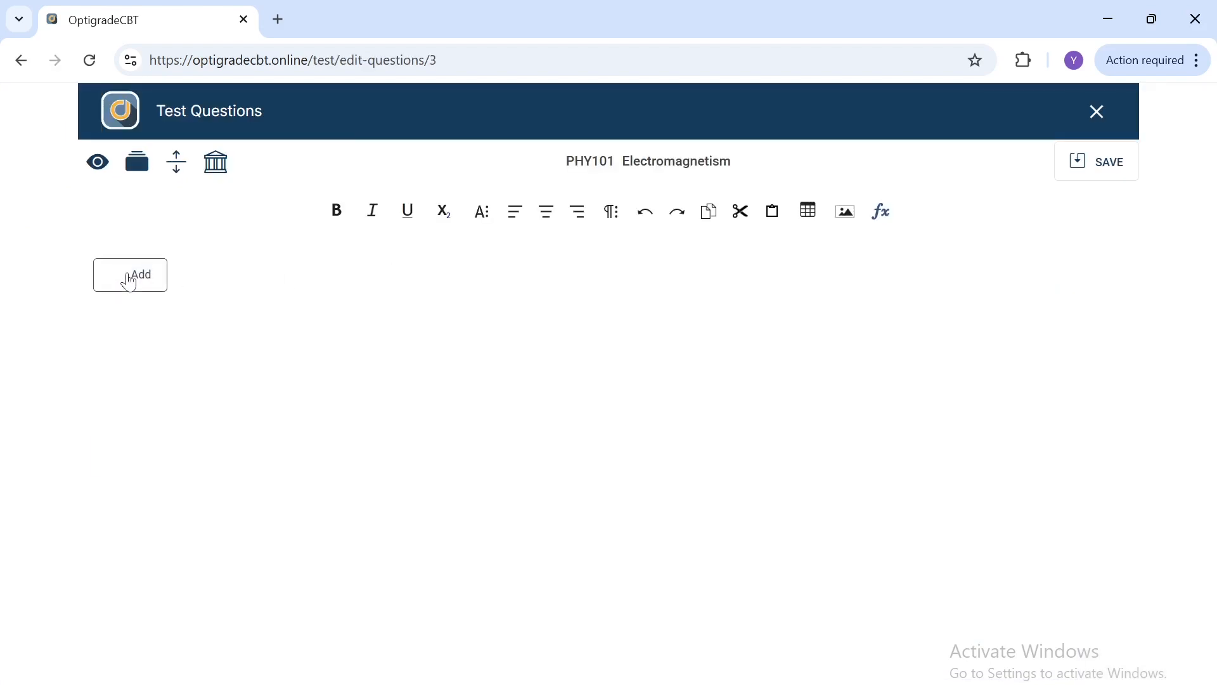
{"action": "left_click", "coordinate": [296, 299]}
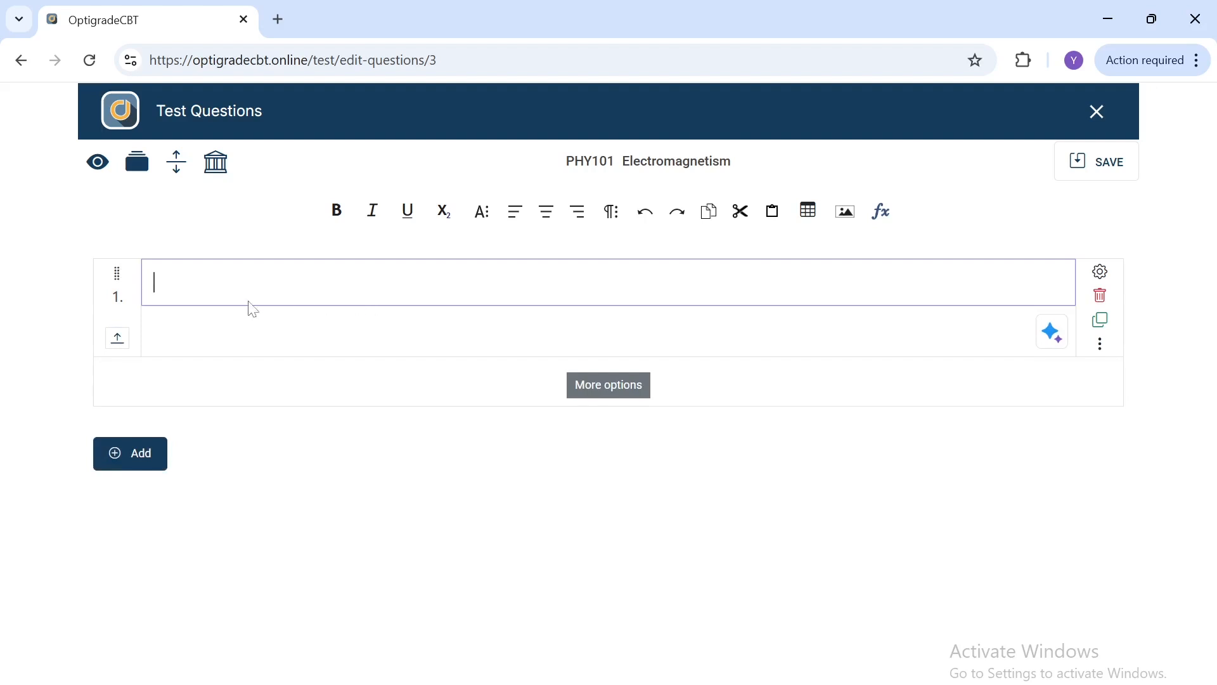
{"action": "left_click", "coordinate": [154, 329]}
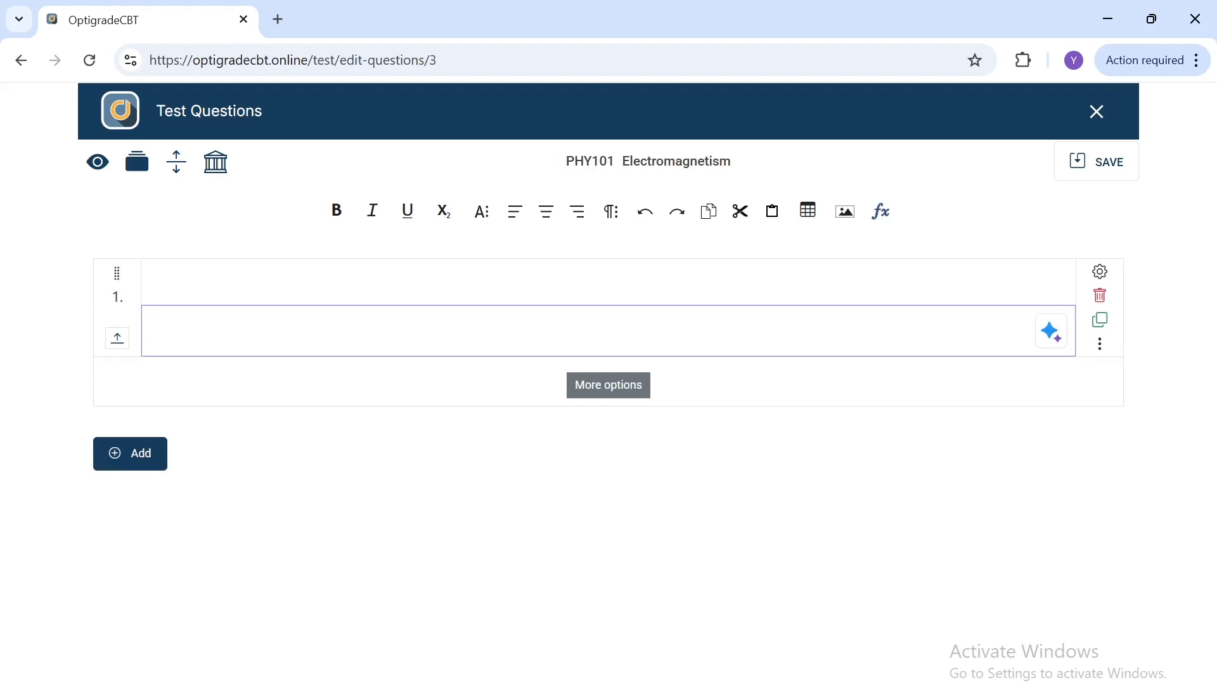
{"action": "left_click", "coordinate": [154, 283]}
{"action": "type", "text": "Choose the opposite in meaning to the underlined word"}
{"action": "left_click", "coordinate": [154, 329]}
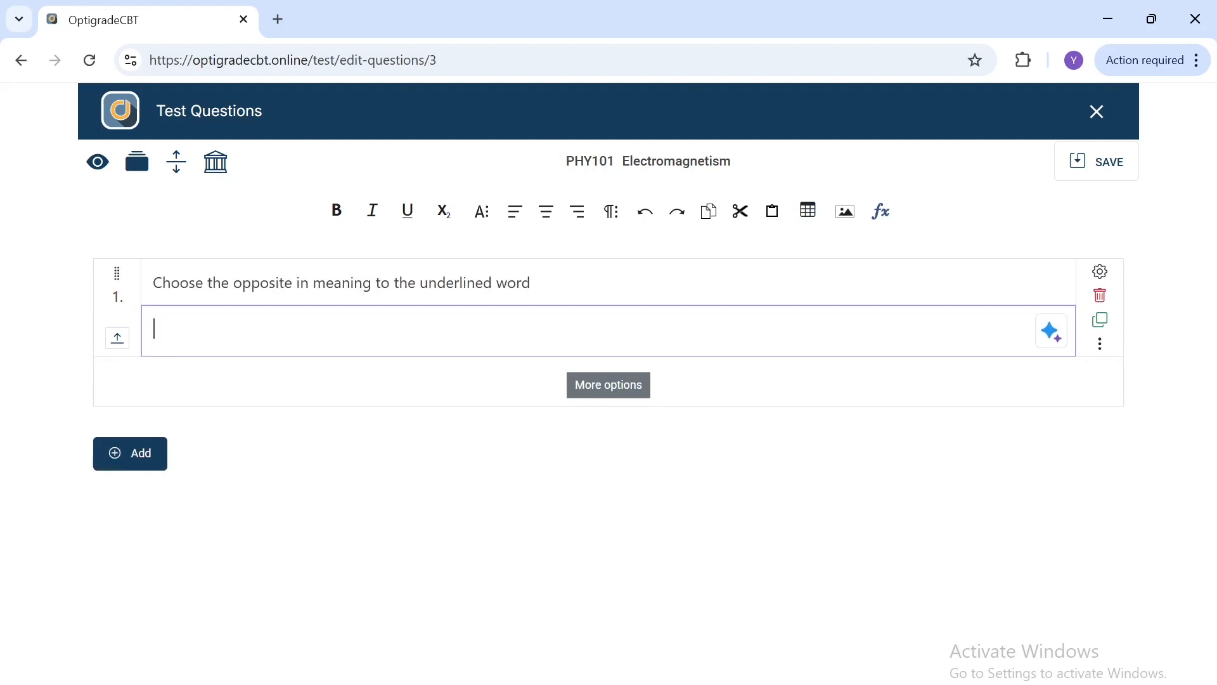
Step: Paste the sentence "Musa always comes to school late" into the first question and choose the Select One answer type
{"action": "type", "text": "Musa always comes to school late"}
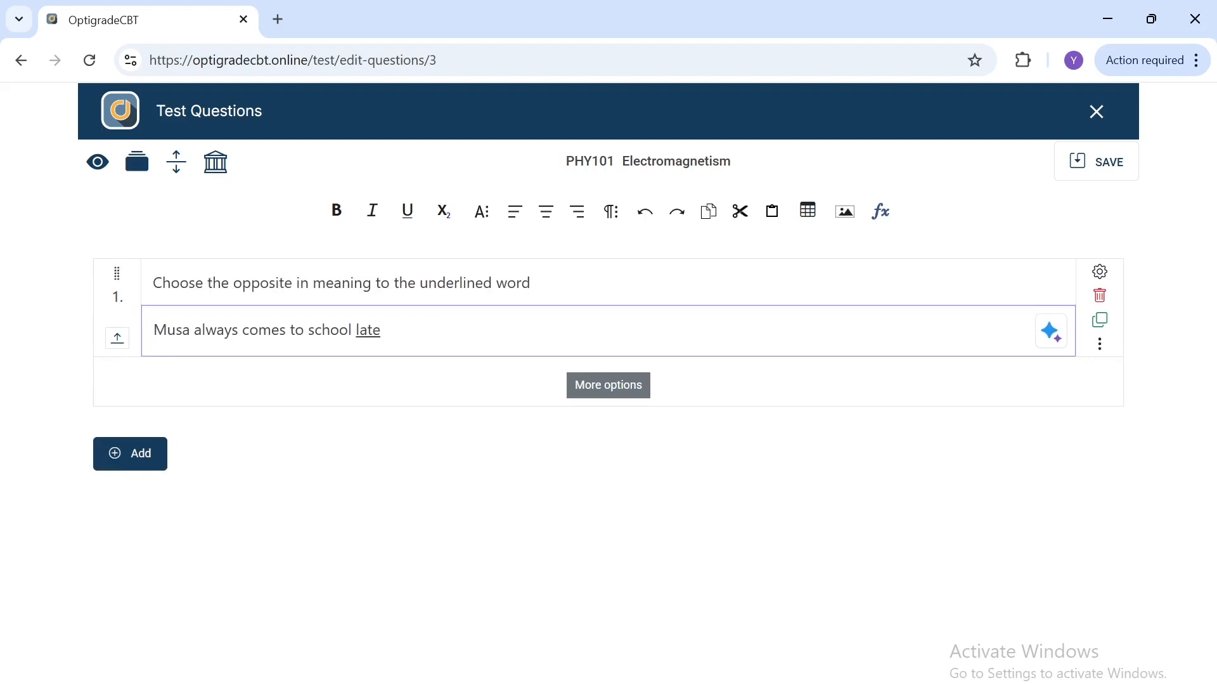
{"action": "left_click", "coordinate": [492, 401]}
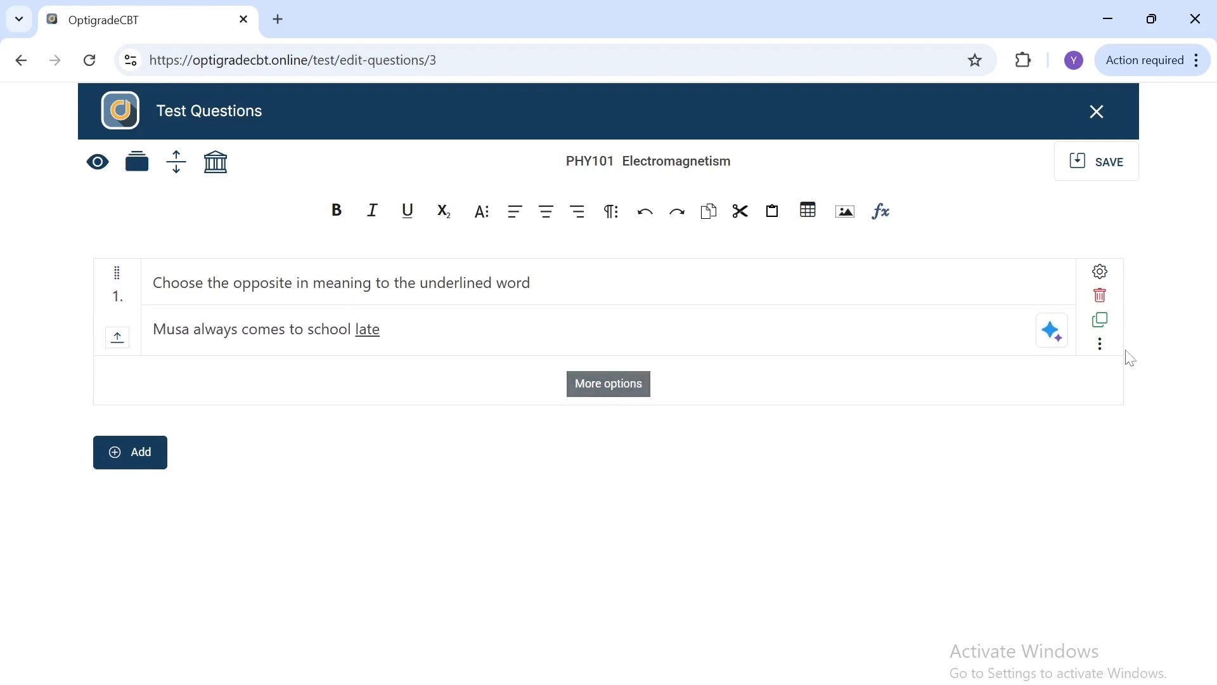
{"action": "left_click", "coordinate": [1101, 345]}
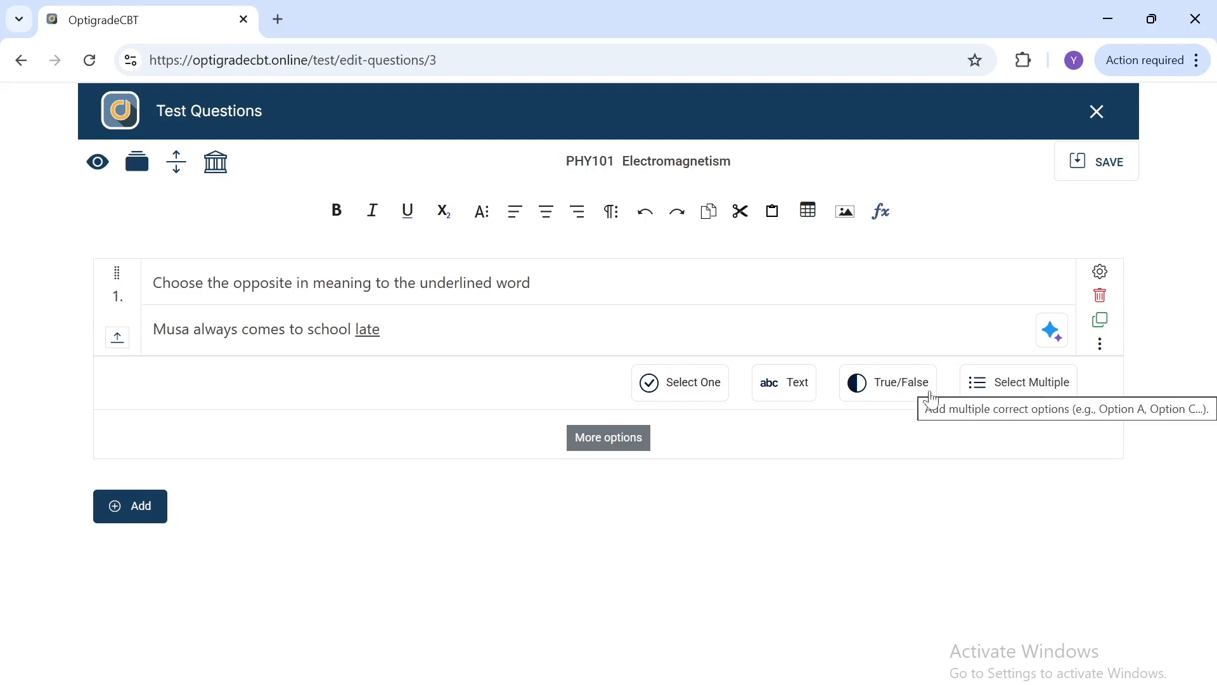
{"action": "left_click", "coordinate": [667, 391]}
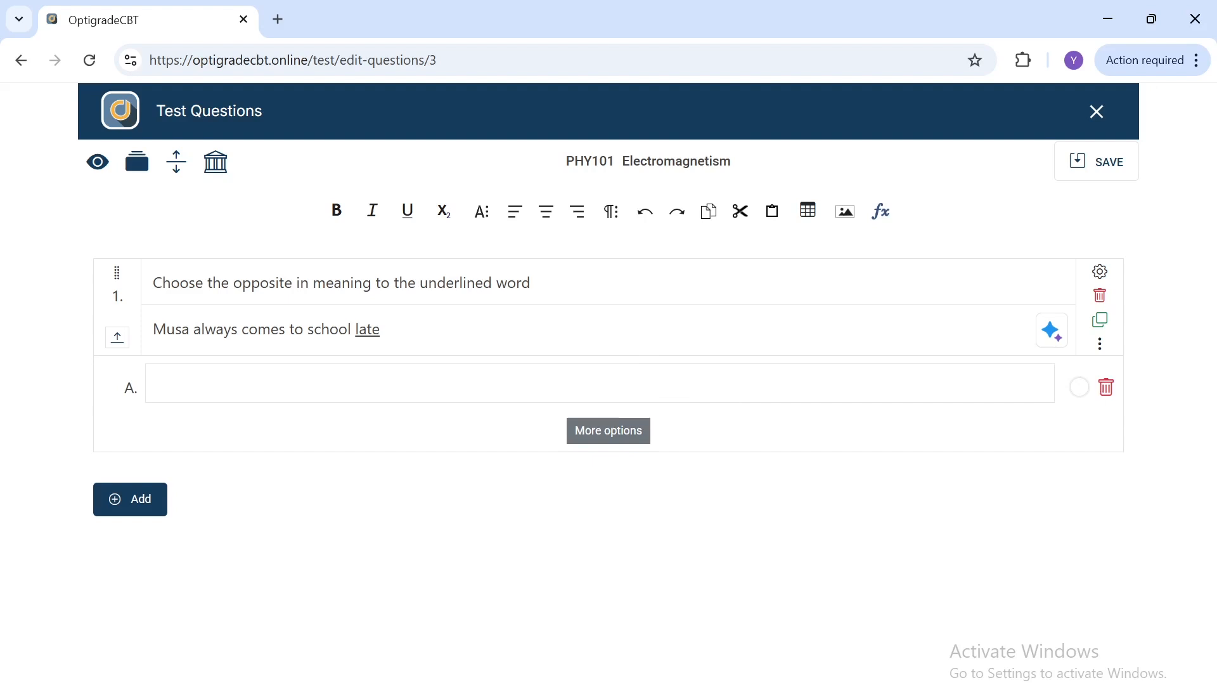
Step: Enter the options Morning, Early, Evening and Never, and mark Early as the correct answer
{"action": "type", "text": "Morning"}
{"action": "left_click", "coordinate": [617, 448]}
{"action": "type", "text": "Early"}
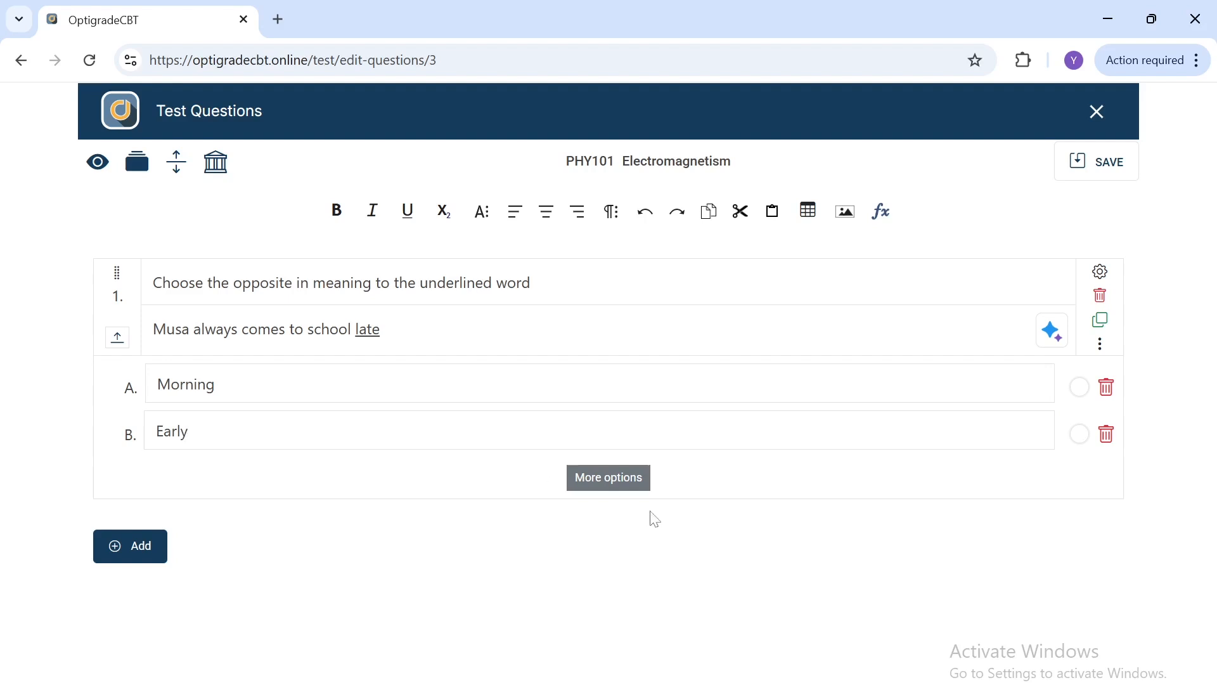
{"action": "left_click", "coordinate": [602, 488]}
{"action": "type", "text": "Evening"}
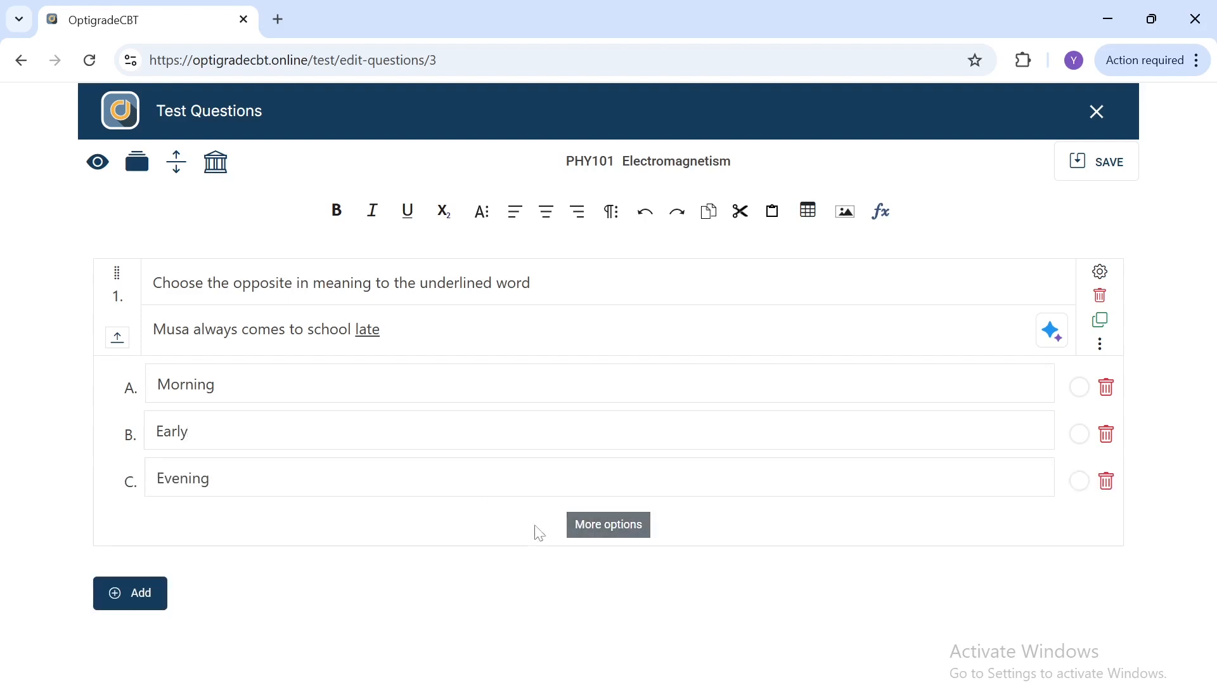
{"action": "left_click", "coordinate": [587, 535]}
{"action": "type", "text": "Never"}
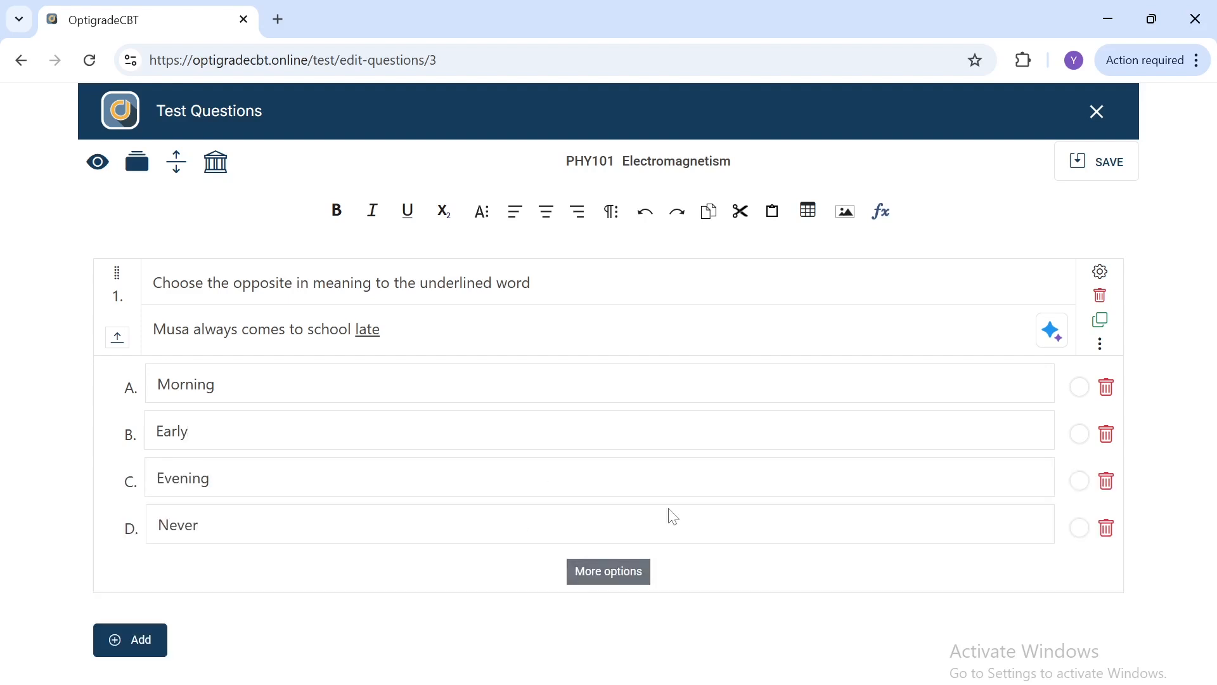
{"action": "left_click", "coordinate": [1080, 435]}
{"action": "left_click", "coordinate": [117, 340]}
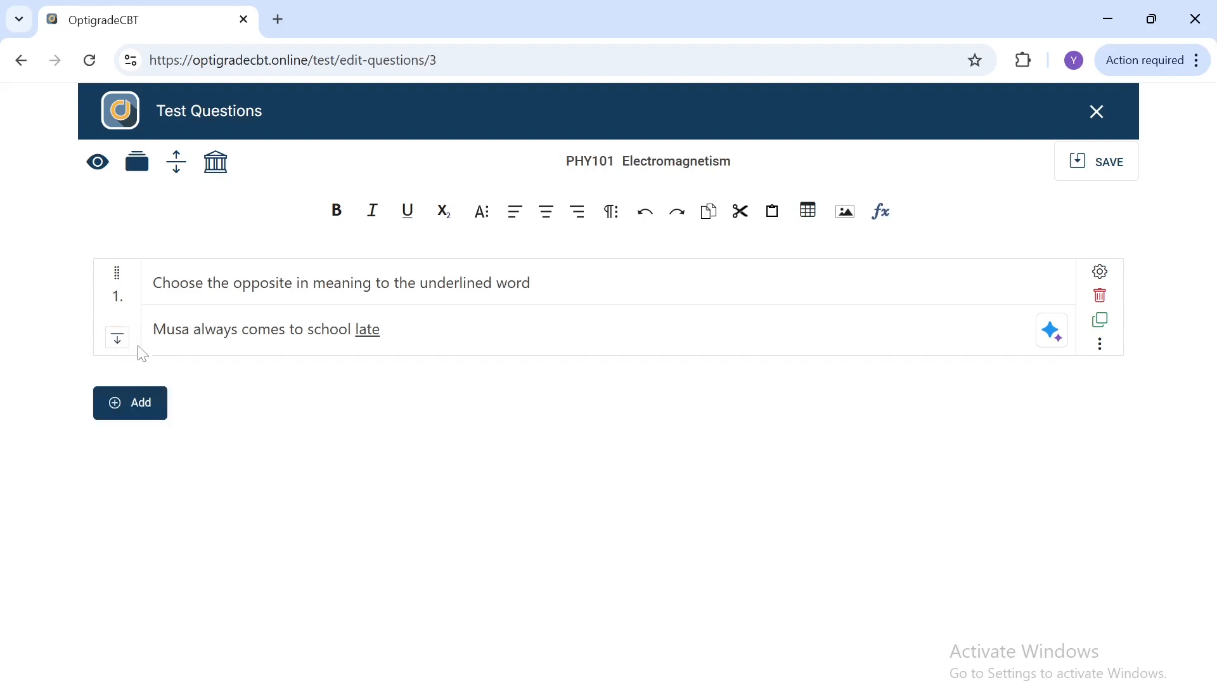
{"action": "left_click", "coordinate": [113, 345]}
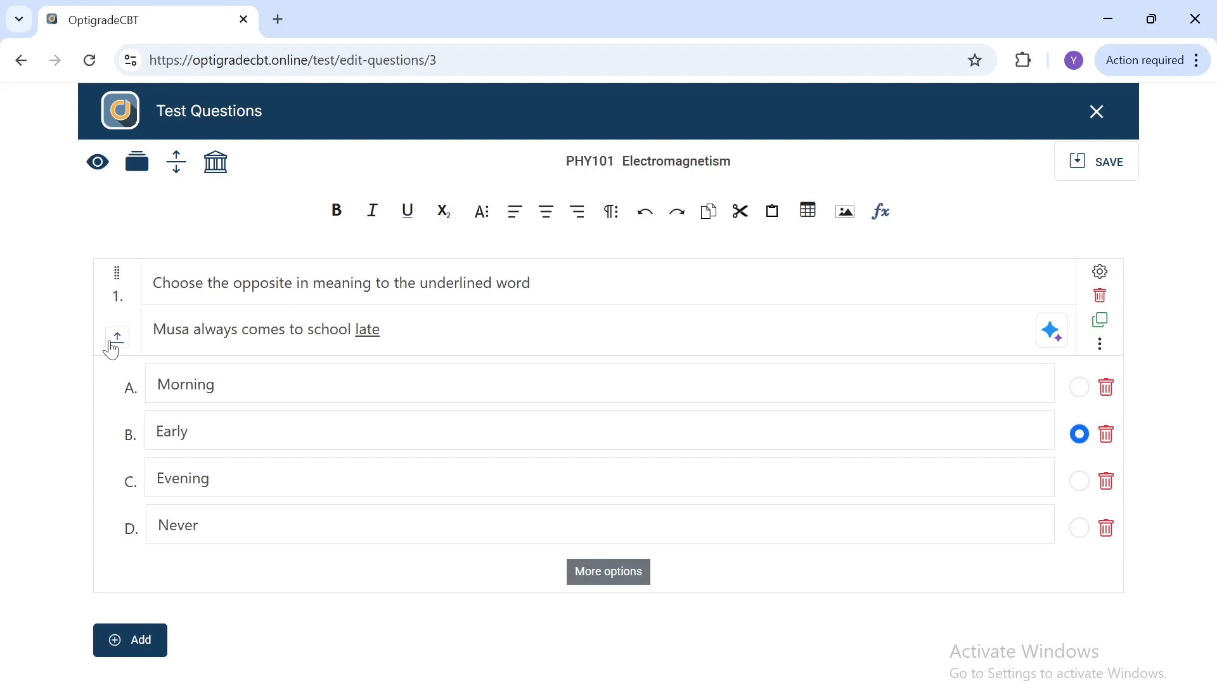
{"action": "left_click", "coordinate": [181, 168]}
{"action": "left_click", "coordinate": [186, 170]}
Step: Open Gemini AI generation for the empty question with topic Electromagnetism and additional context Electromotive force
{"action": "left_click", "coordinate": [127, 644]}
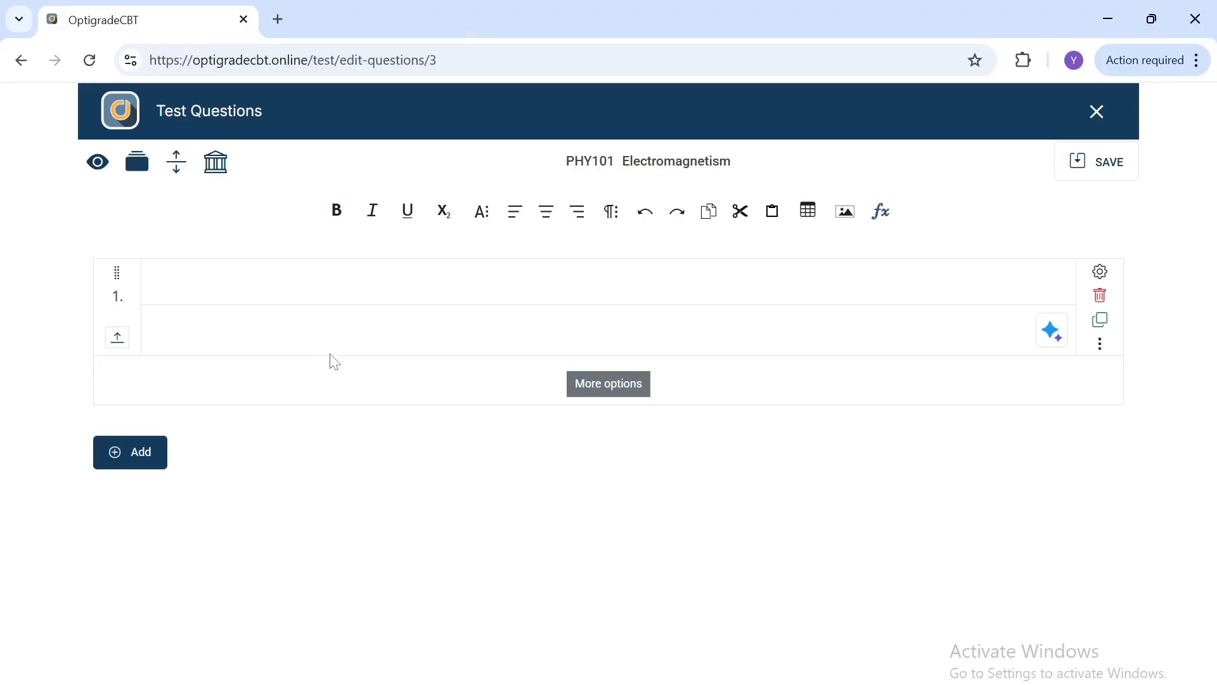
{"action": "left_click", "coordinate": [1060, 339]}
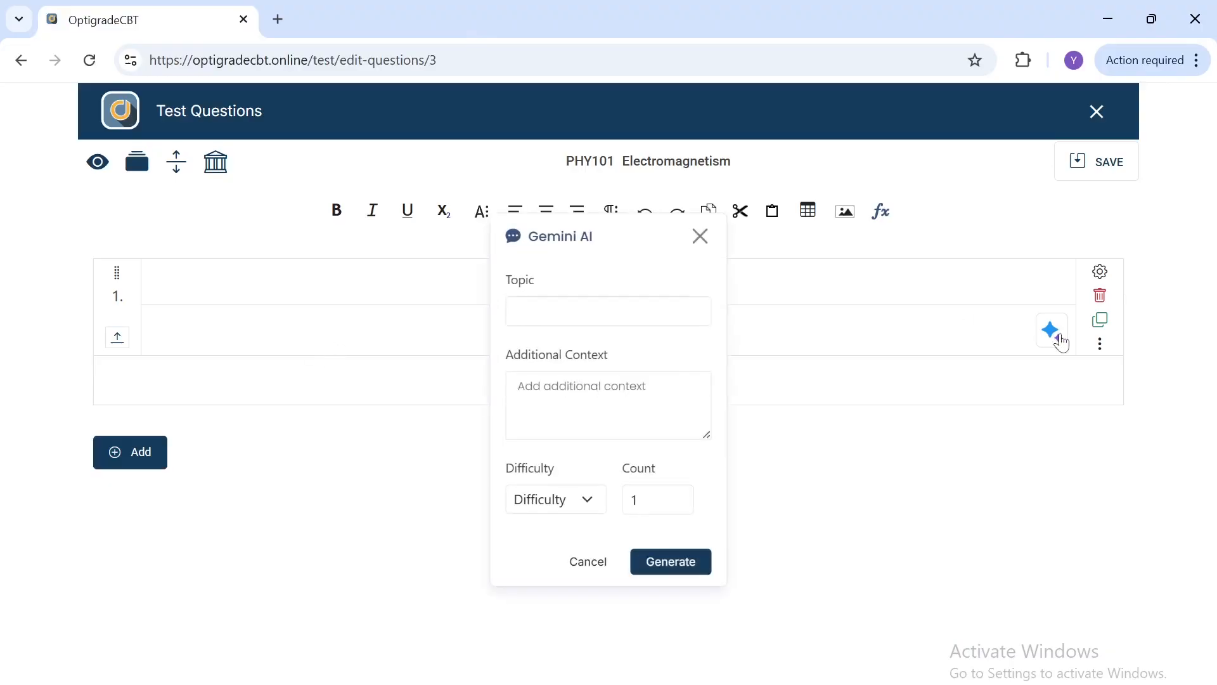
{"action": "left_click", "coordinate": [587, 312]}
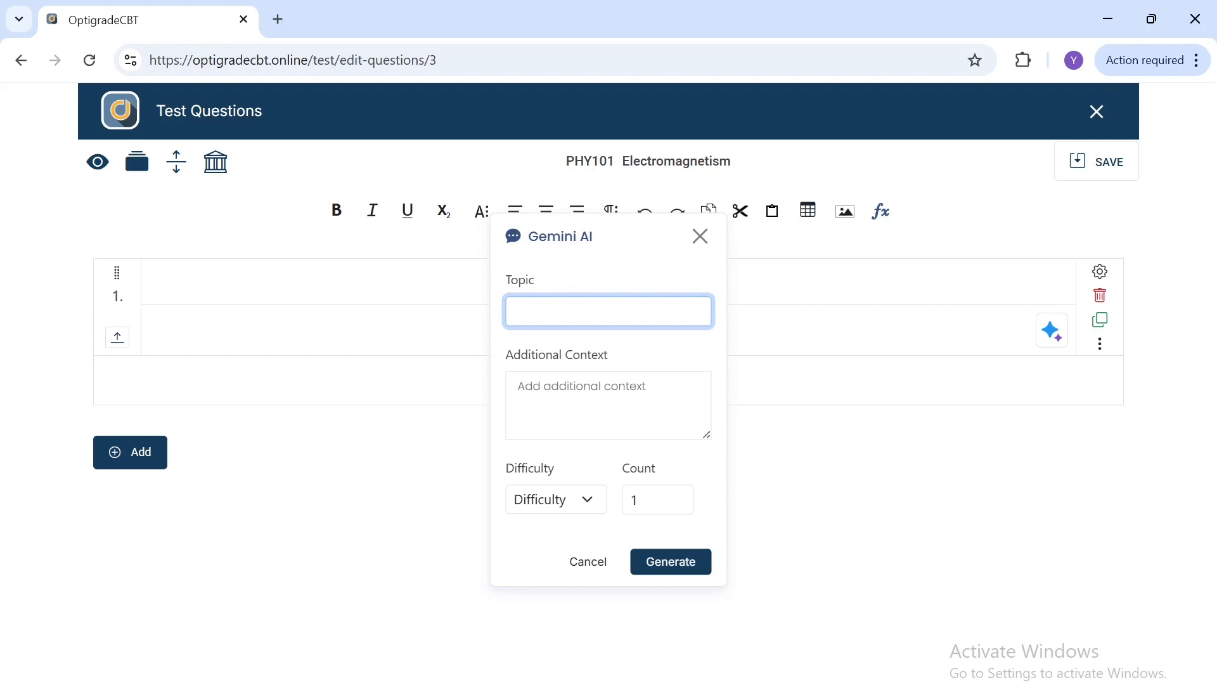
{"action": "type", "text": "Electromagnetism"}
{"action": "key", "text": "Tab"}
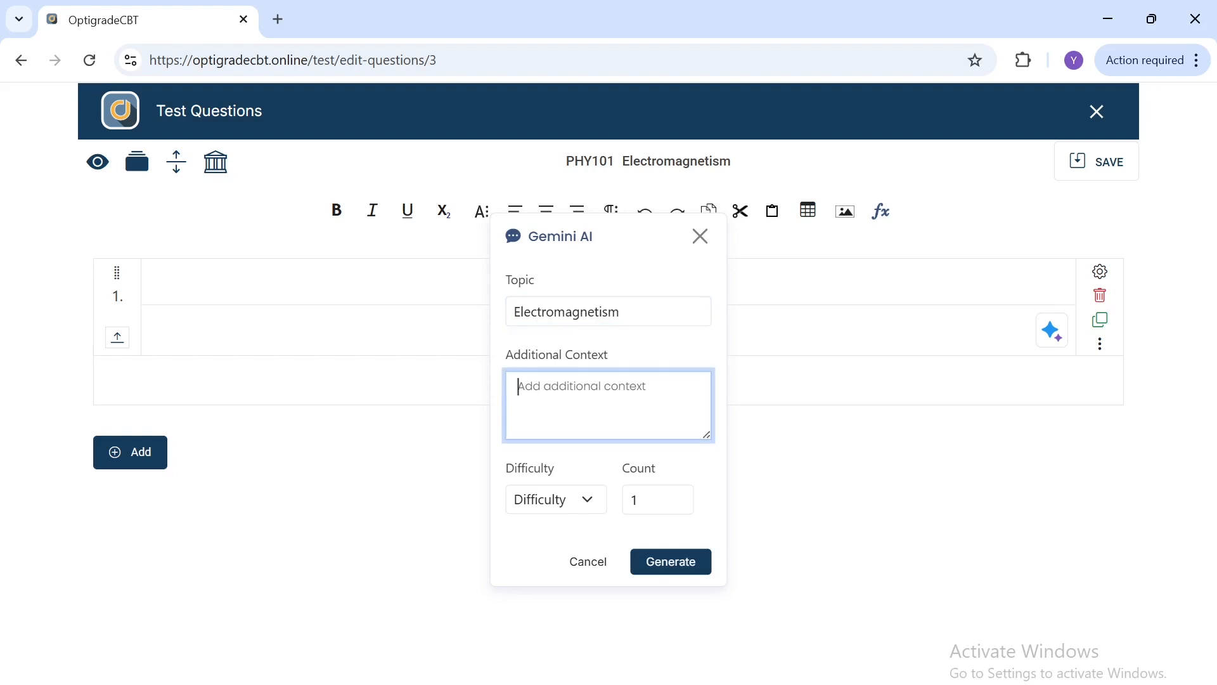
{"action": "type", "text": "Elec"}
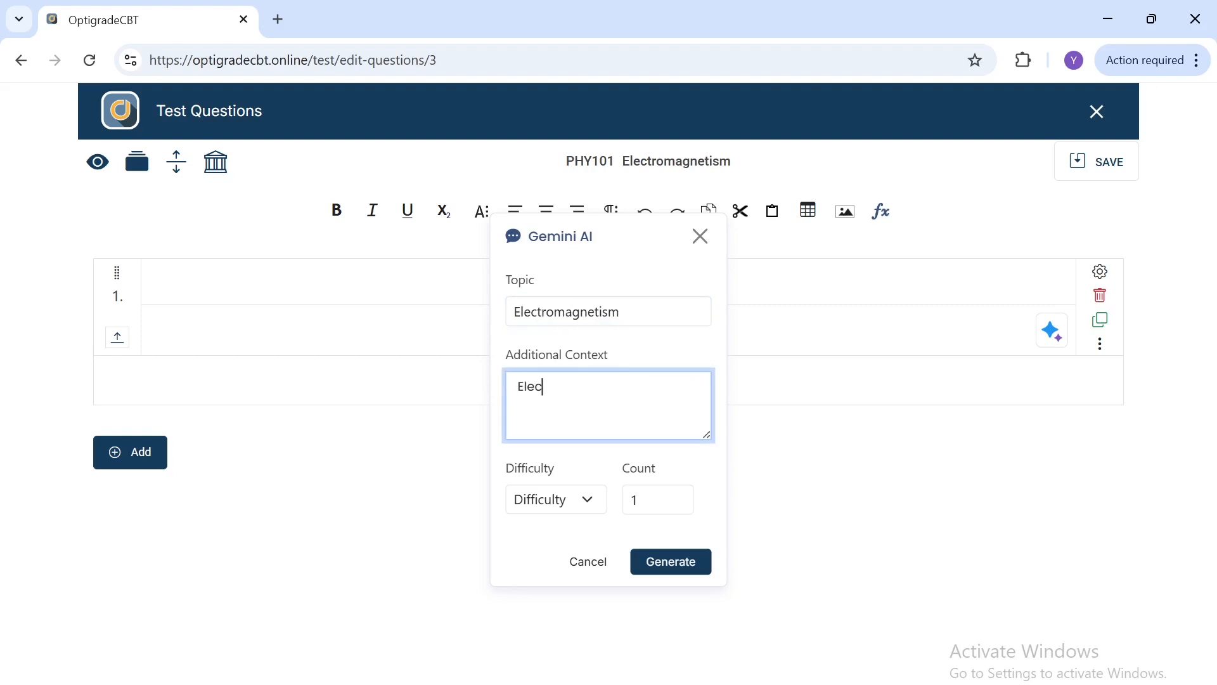
{"action": "type", "text": "tromotive force"}
Step: Set the difficulty to Hard and the count to 2, then generate the questions
{"action": "left_click", "coordinate": [587, 500]}
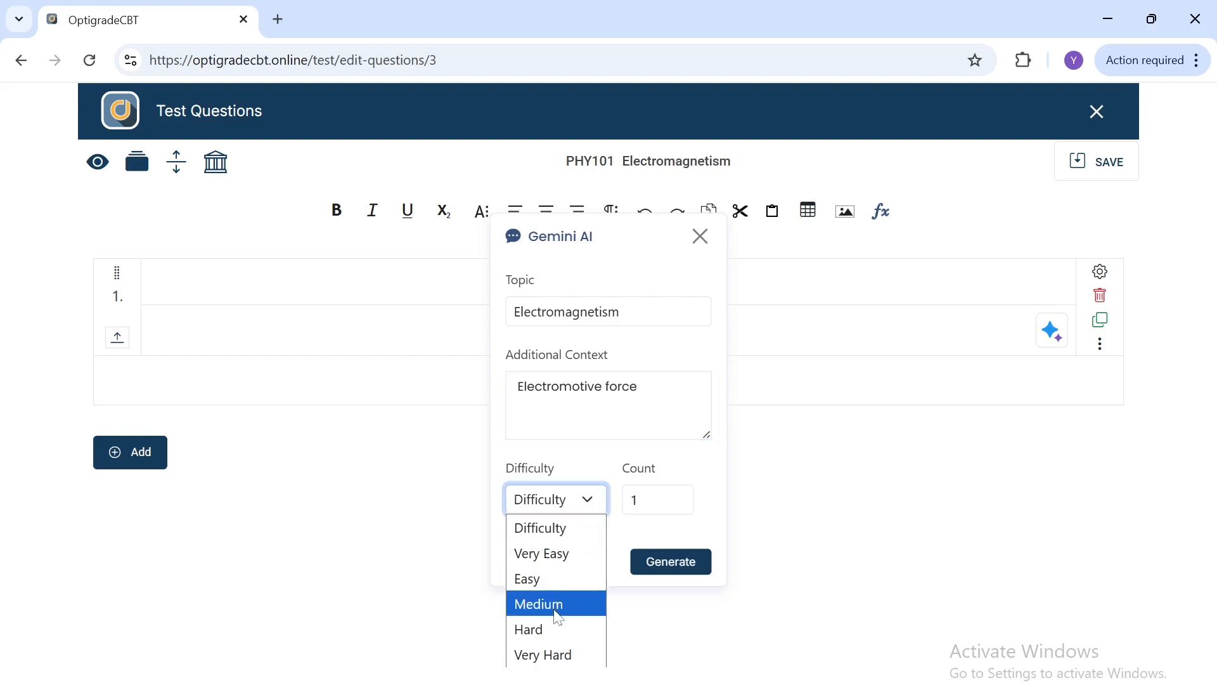
{"action": "left_click", "coordinate": [556, 631]}
{"action": "left_click", "coordinate": [656, 501]}
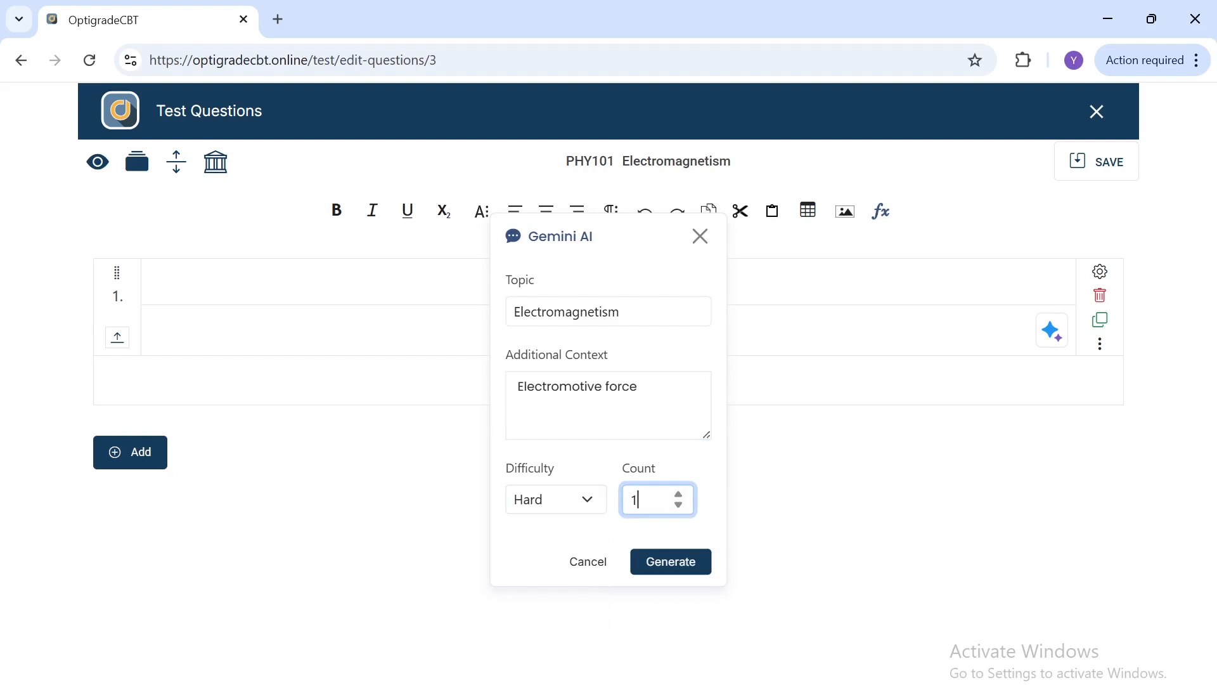
{"action": "key", "text": "BackSpace"}
{"action": "type", "text": "2"}
{"action": "left_click", "coordinate": [683, 570]}
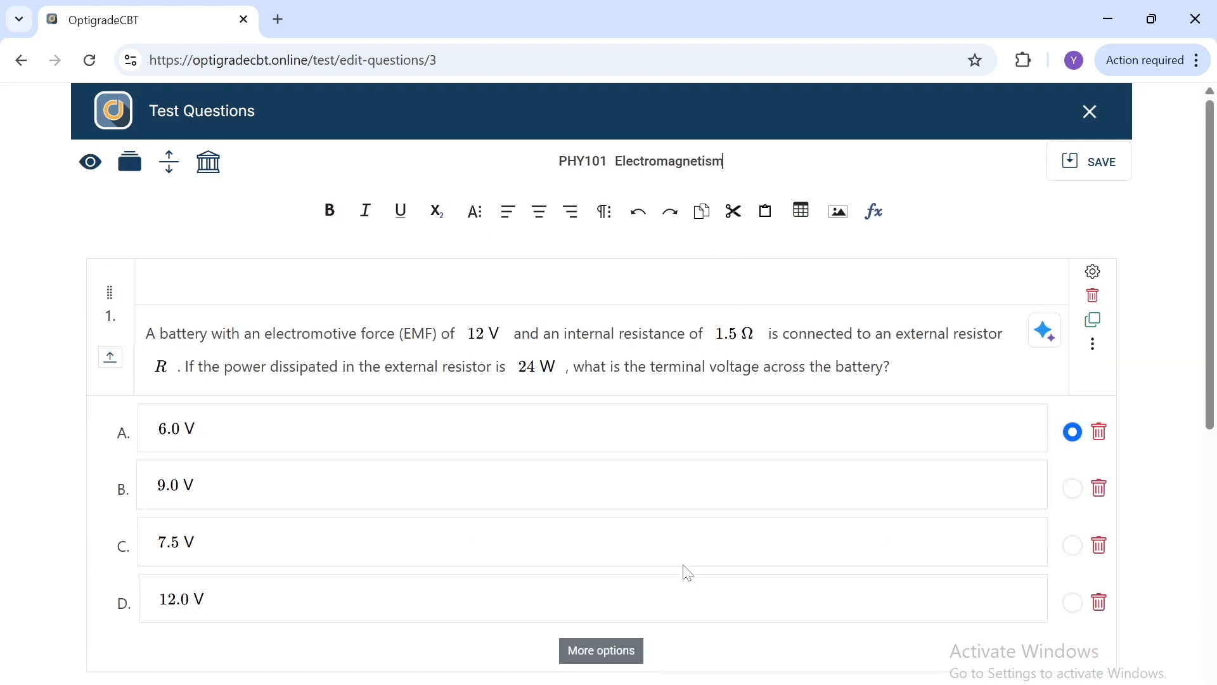
Step: Review the two generated questions, their math values and answer options
{"action": "scroll", "coordinate": [688, 573], "scroll_direction": "down", "scroll_amount": 1}
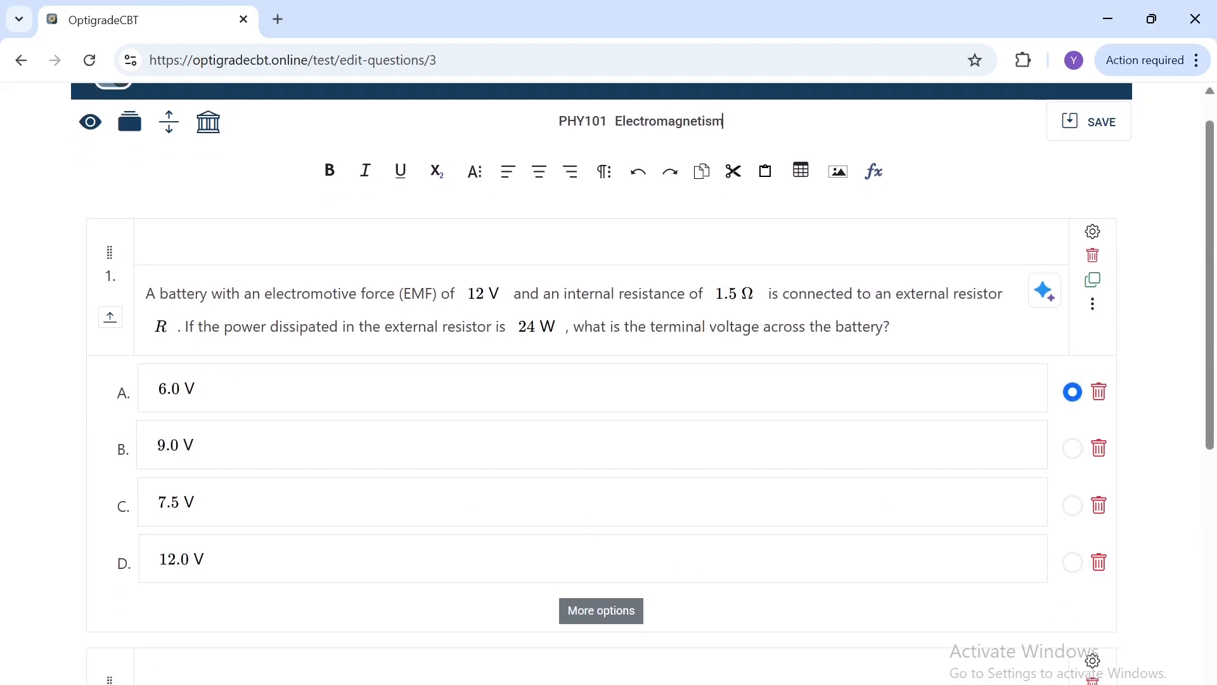
{"action": "left_click", "coordinate": [486, 294]}
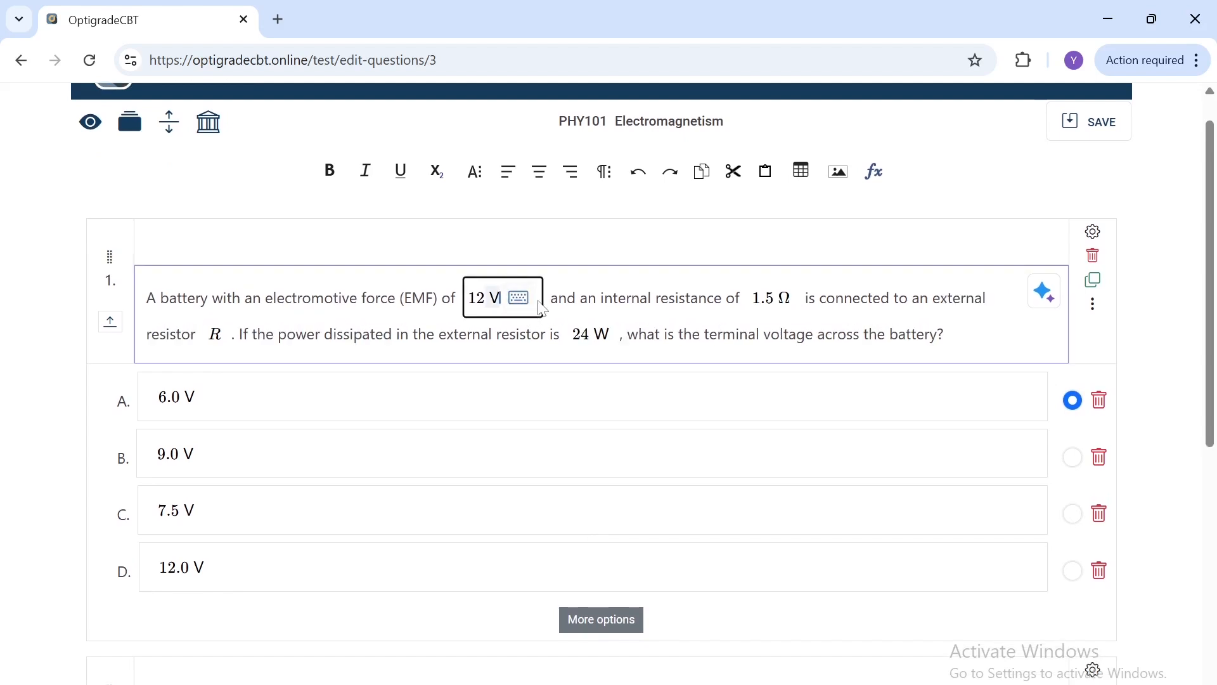
{"action": "left_click", "coordinate": [518, 298]}
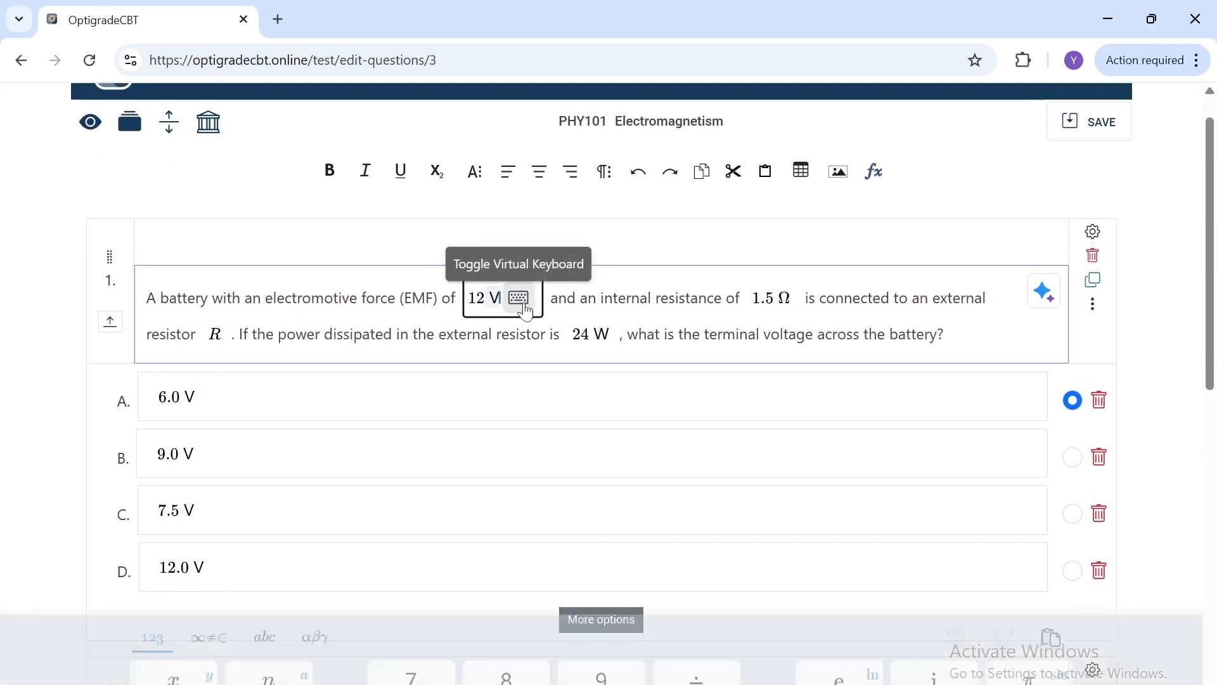
{"action": "left_click", "coordinate": [549, 344]}
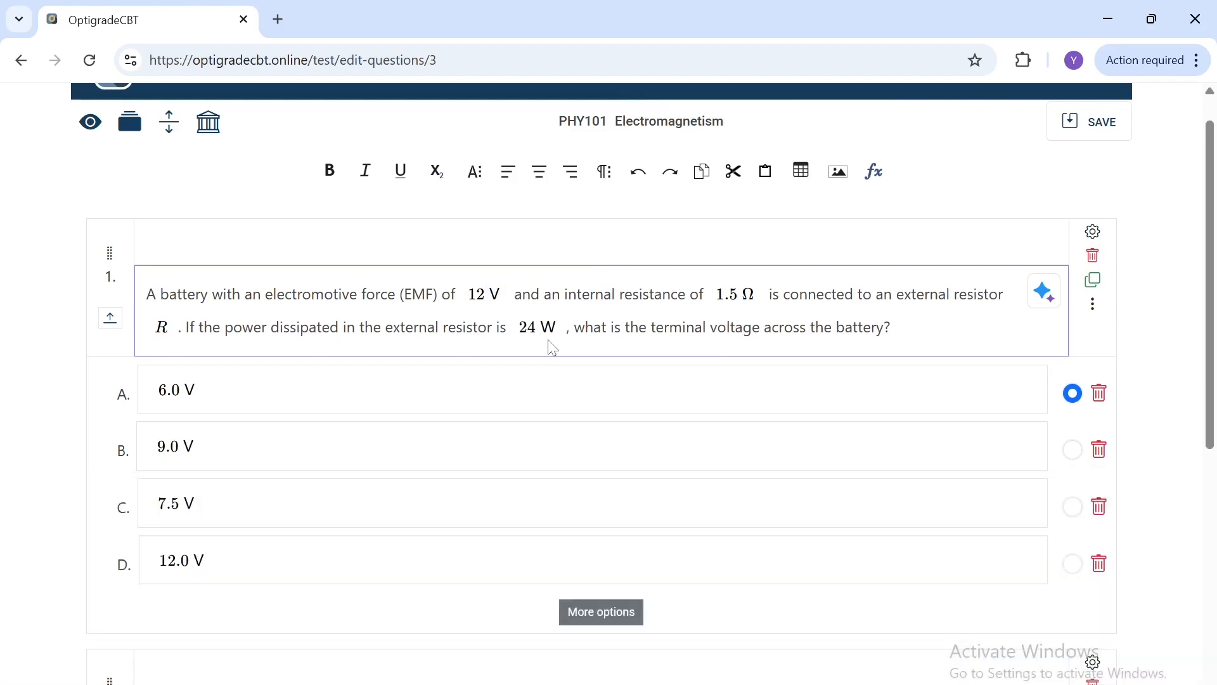
{"action": "scroll", "coordinate": [550, 346], "scroll_direction": "down", "scroll_amount": 1}
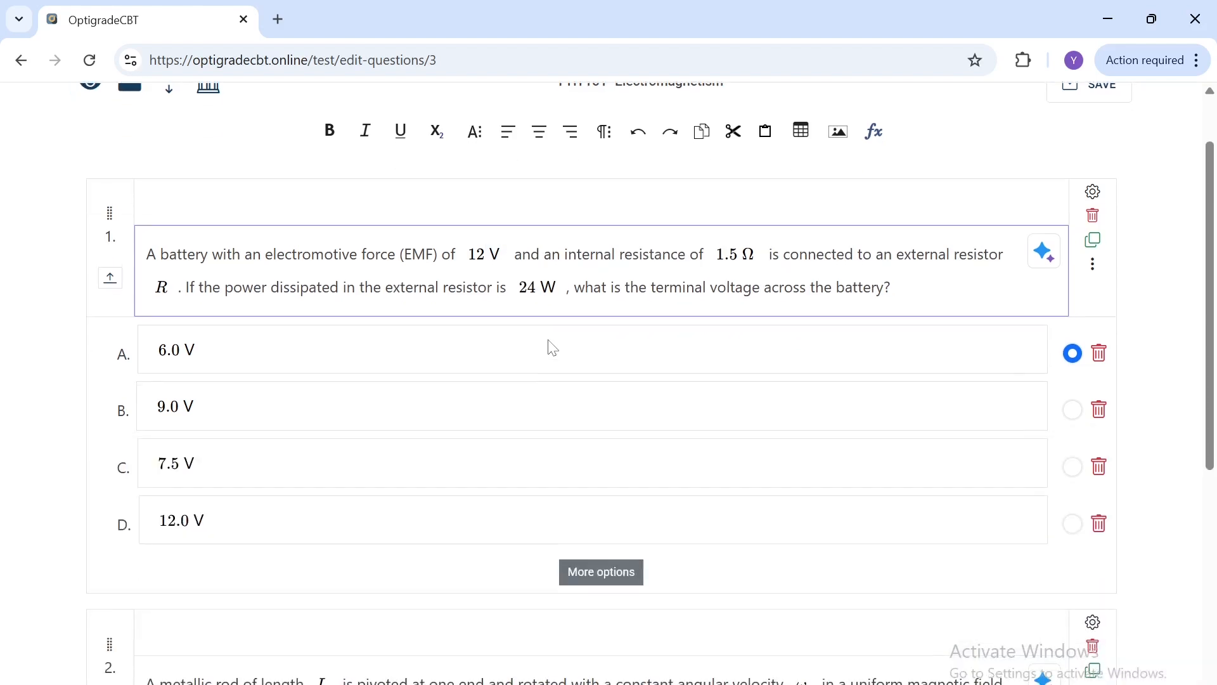
{"action": "scroll", "coordinate": [552, 347], "scroll_direction": "down", "scroll_amount": 4}
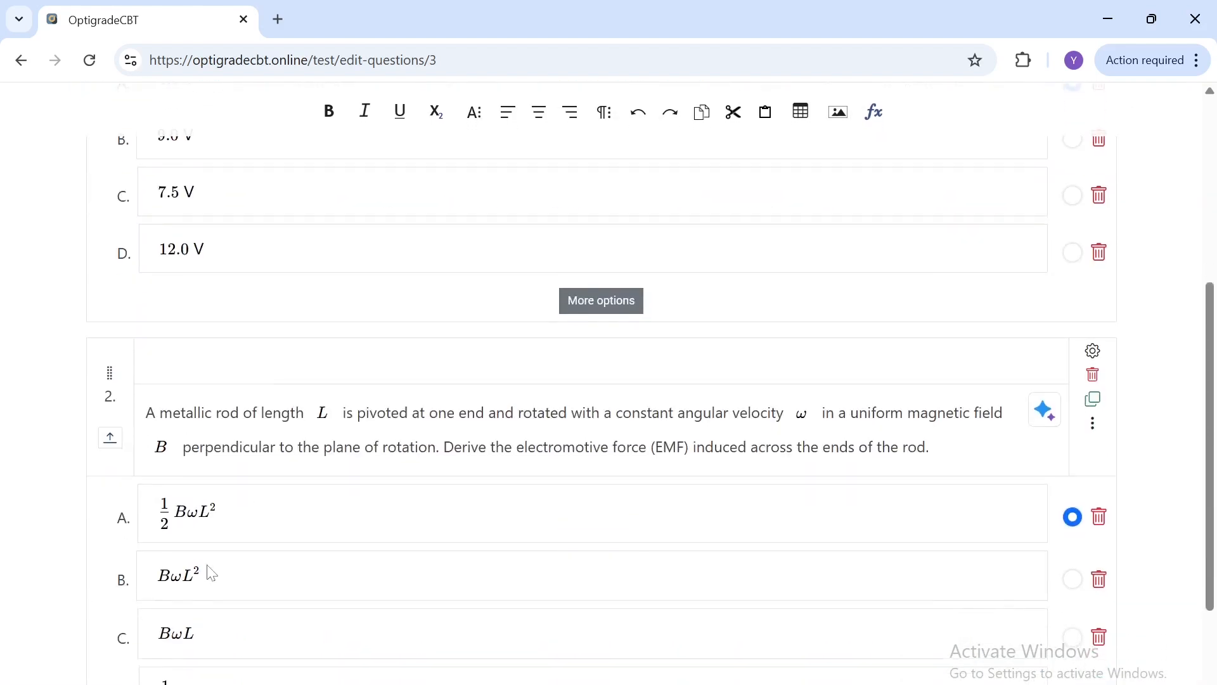
{"action": "scroll", "coordinate": [211, 573], "scroll_direction": "down", "scroll_amount": 2}
{"action": "scroll", "coordinate": [211, 572], "scroll_direction": "up", "scroll_amount": 1}
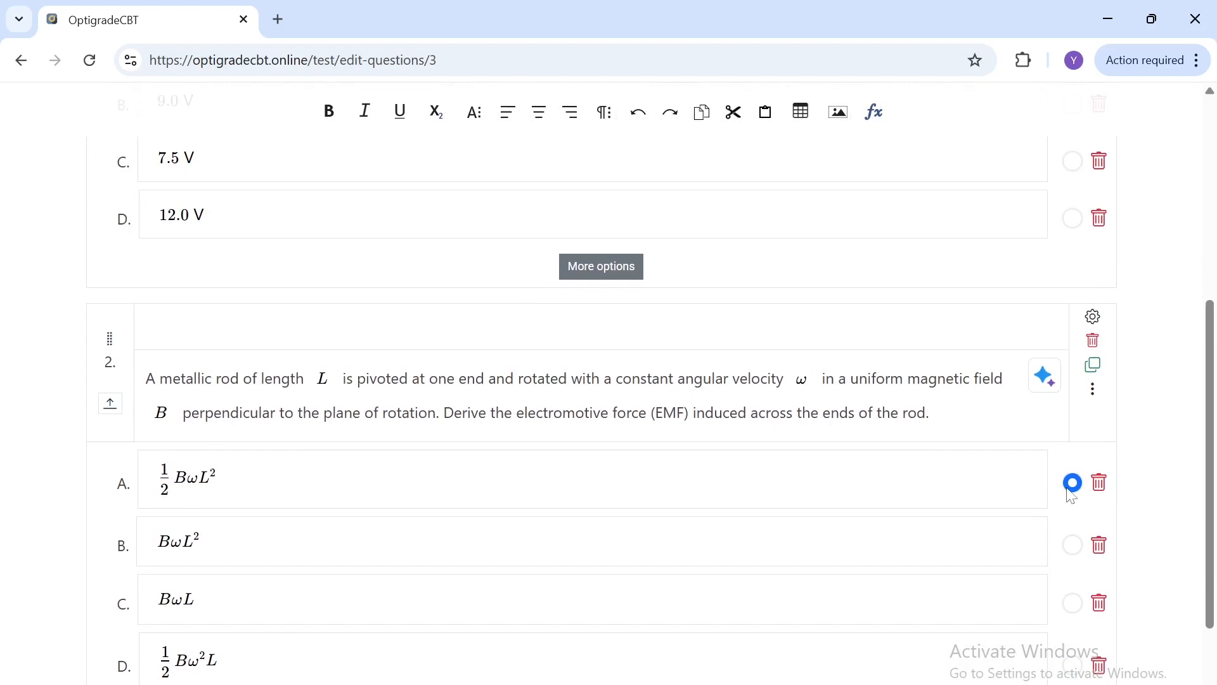
{"action": "scroll", "coordinate": [1068, 501], "scroll_direction": "up", "scroll_amount": 4}
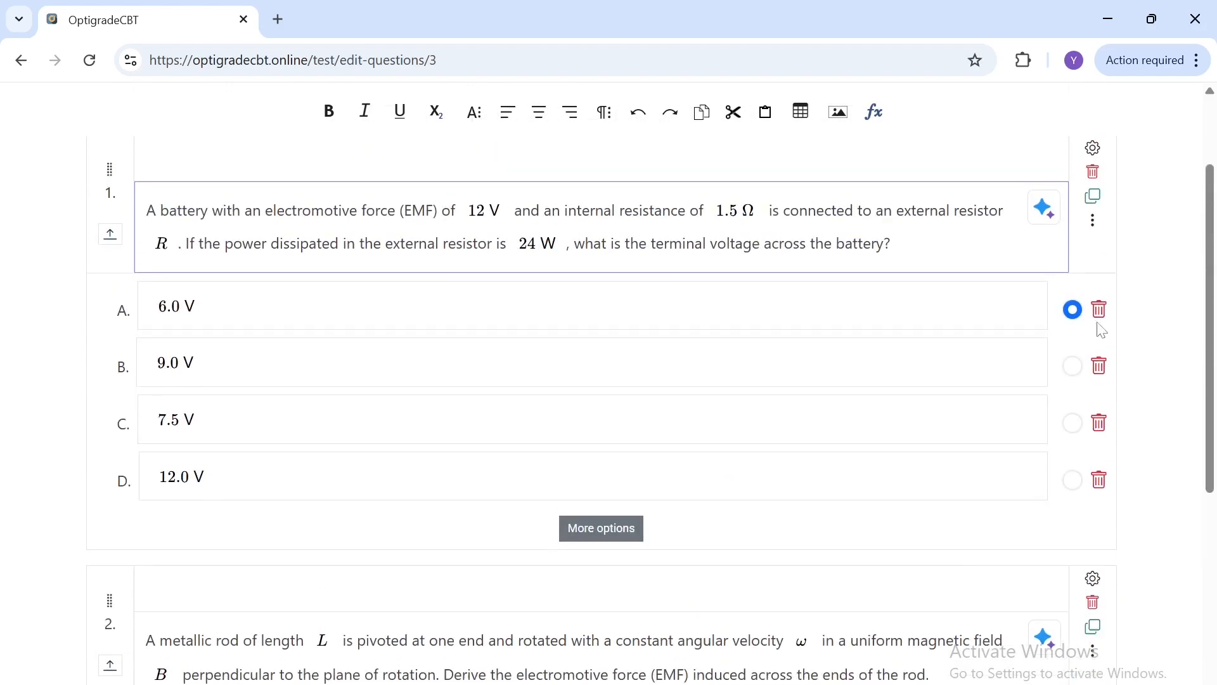
{"action": "scroll", "coordinate": [892, 333], "scroll_direction": "up", "scroll_amount": 2}
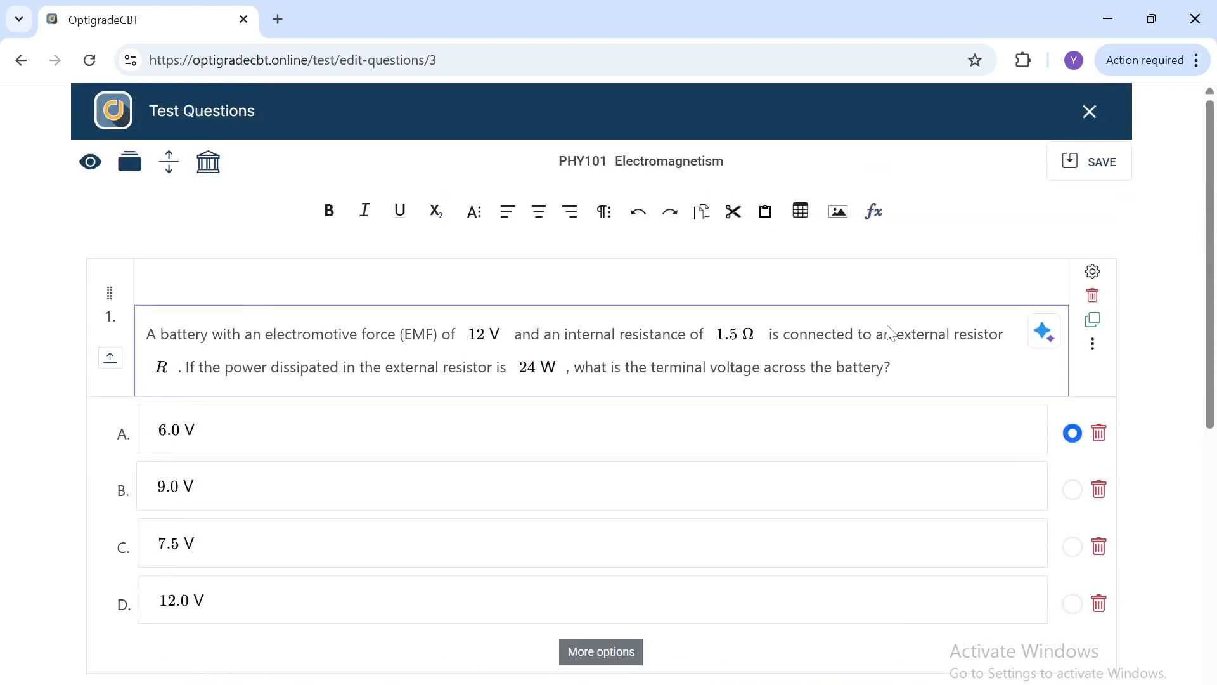
{"action": "scroll", "coordinate": [891, 332], "scroll_direction": "down", "scroll_amount": 1}
{"action": "scroll", "coordinate": [892, 332], "scroll_direction": "up", "scroll_amount": 1}
Step: Collapse all questions and add a third question
{"action": "left_click", "coordinate": [169, 162]}
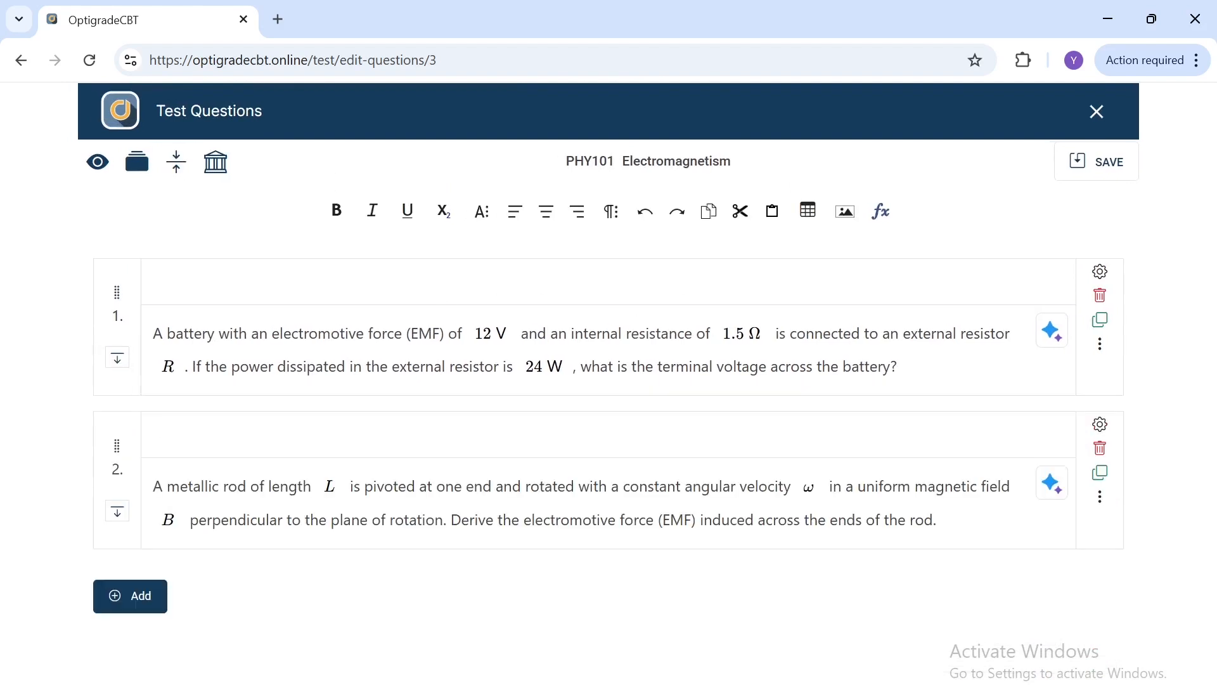
{"action": "left_click", "coordinate": [140, 593]}
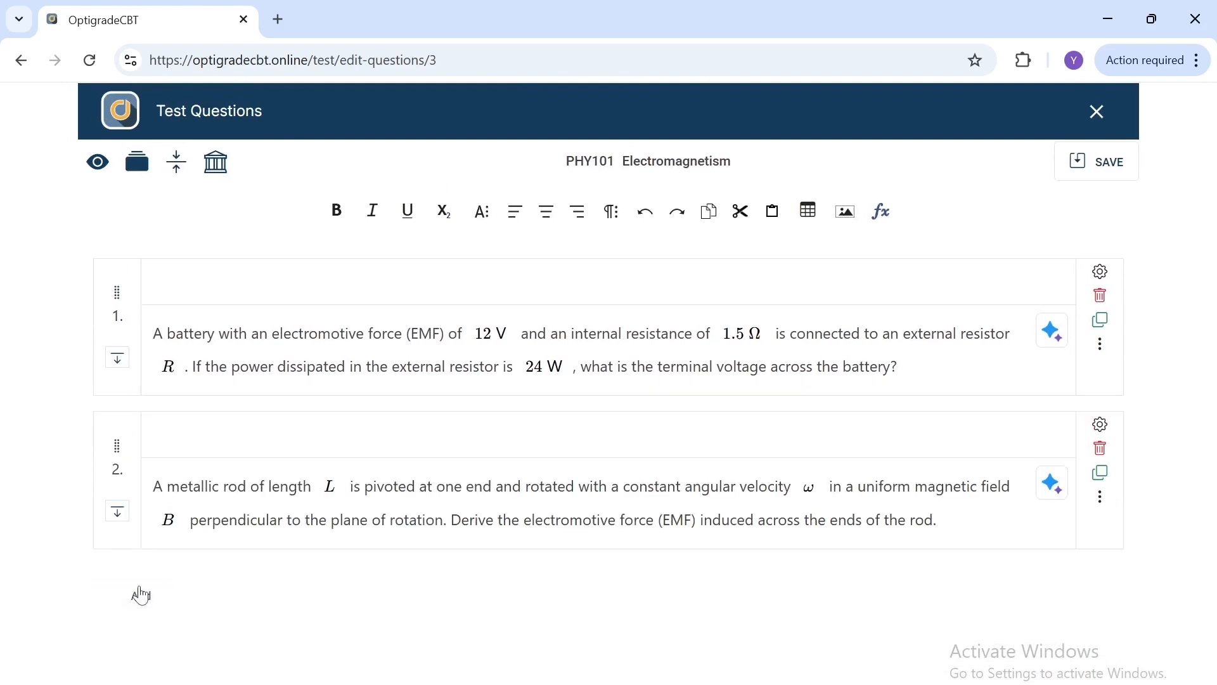
{"action": "scroll", "coordinate": [289, 573], "scroll_direction": "down", "scroll_amount": 1}
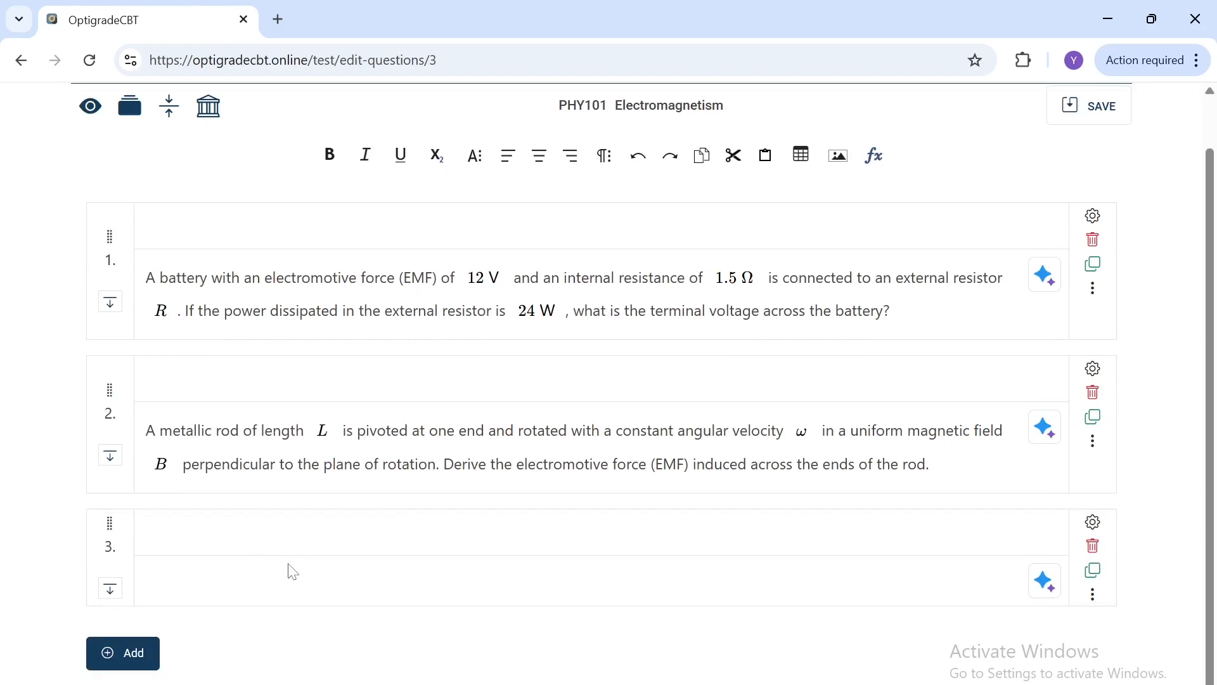
{"action": "left_click", "coordinate": [293, 537]}
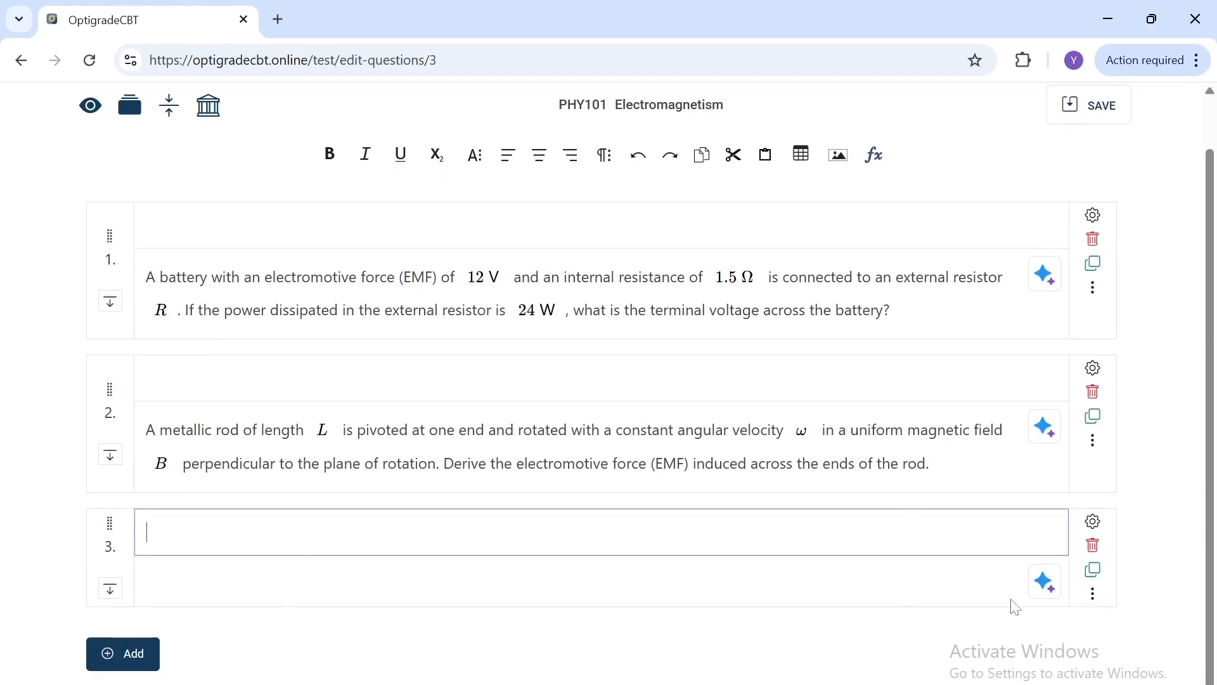
Step: Generate two Medium questions with Gemini AI on Electromagnetism with the additional context Solenoid
{"action": "left_click", "coordinate": [1041, 580]}
{"action": "left_click", "coordinate": [609, 431]}
{"action": "type", "text": "Solenoid"}
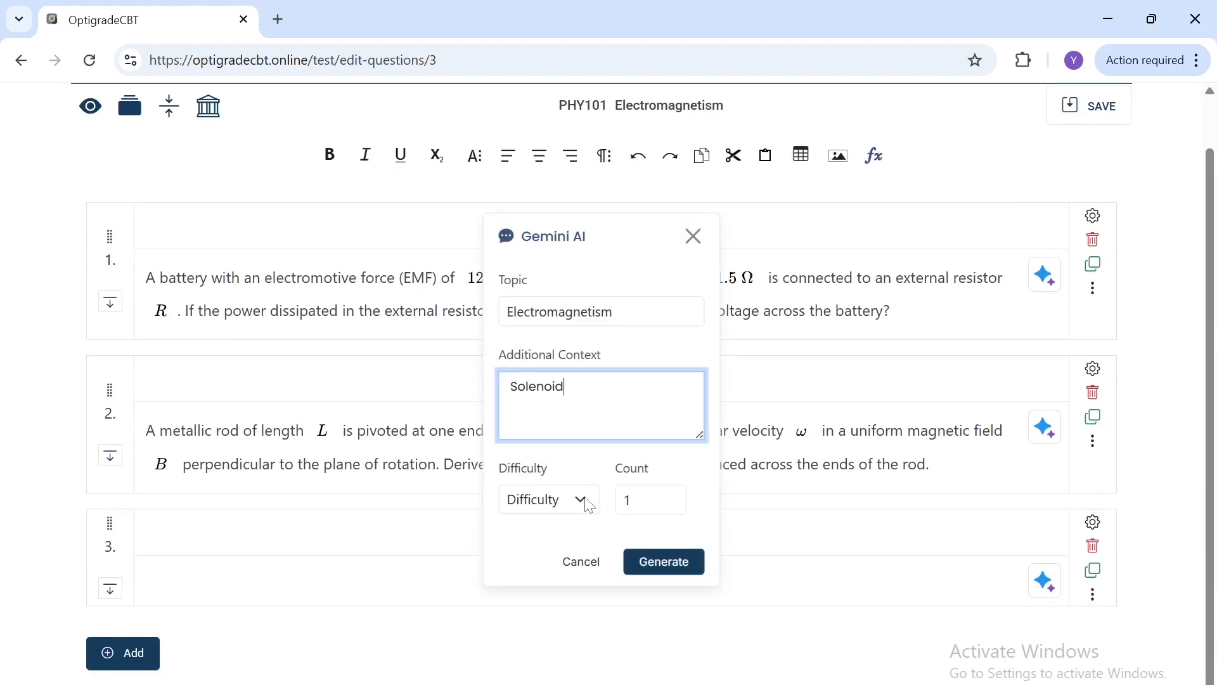
{"action": "left_click", "coordinate": [579, 501]}
{"action": "left_click", "coordinate": [553, 603]}
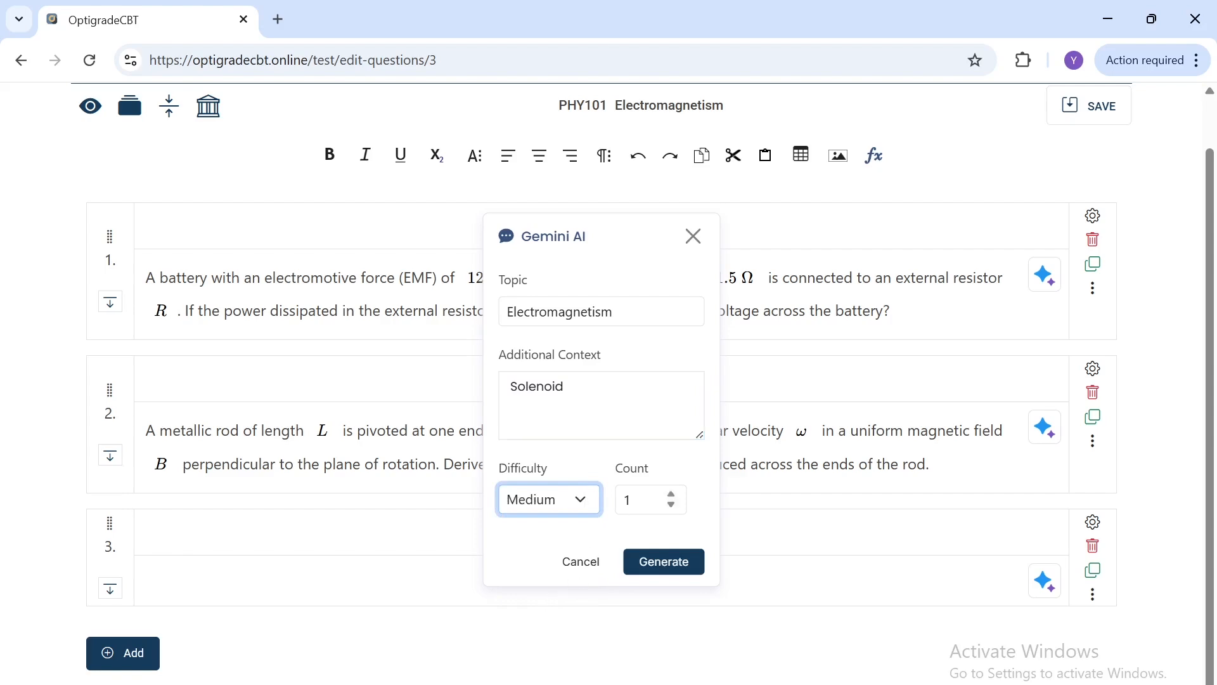
{"action": "left_click", "coordinate": [642, 500]}
{"action": "type", "text": "2"}
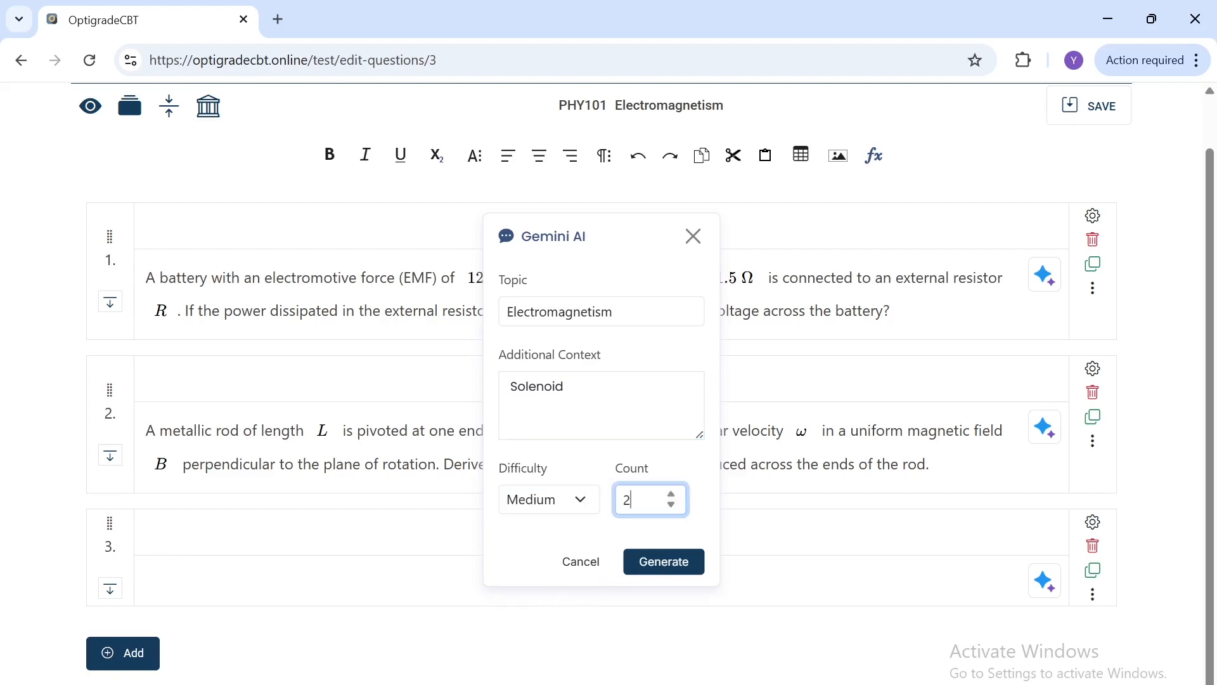
{"action": "left_click", "coordinate": [660, 572]}
{"action": "scroll", "coordinate": [660, 573], "scroll_direction": "down", "scroll_amount": 3}
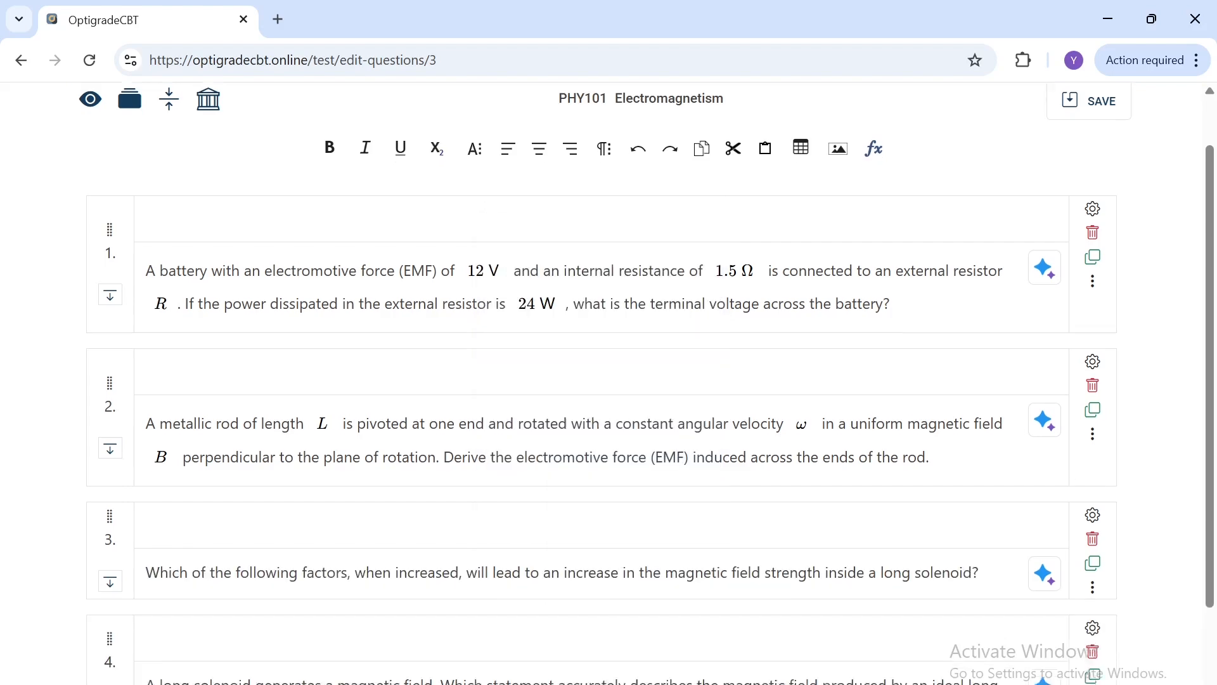
Step: Drag the fourth question up to move it above the third question
{"action": "scroll", "coordinate": [130, 507], "scroll_direction": "up", "scroll_amount": 2}
{"action": "left_click_drag", "start_coordinate": [108, 625], "coordinate": [144, 462]}
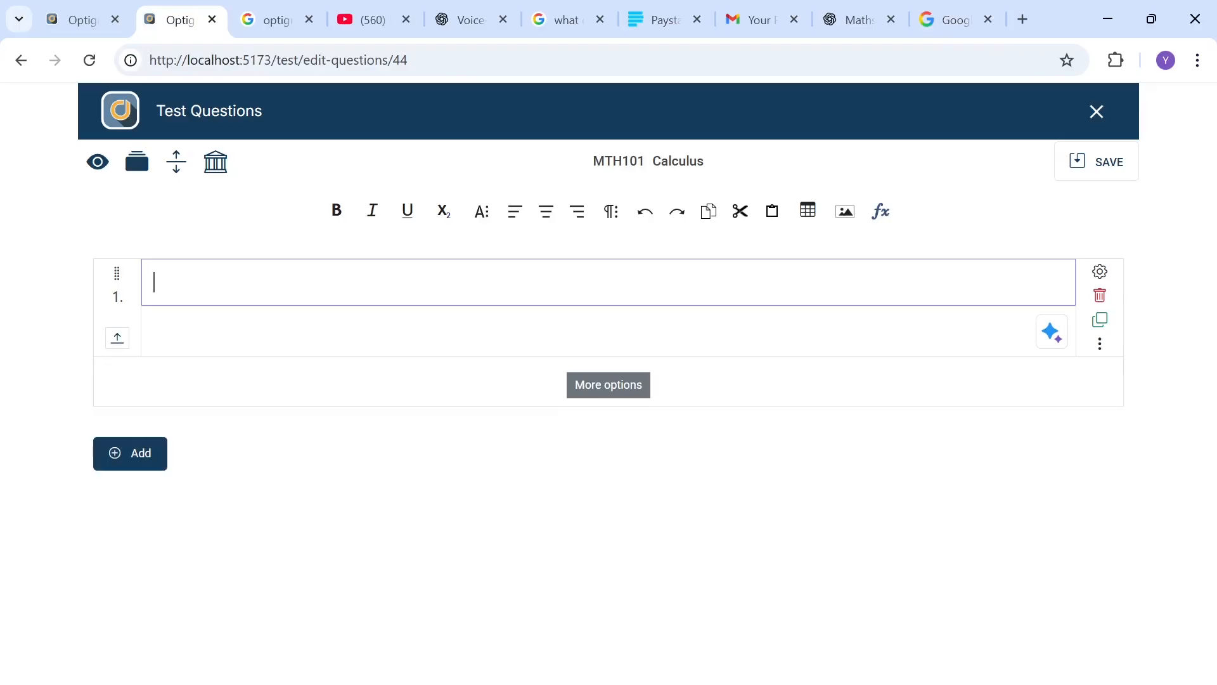
Step: Enter the first question's text as 'Find the derivative of'
{"action": "type", "text": "Find the derivative "}
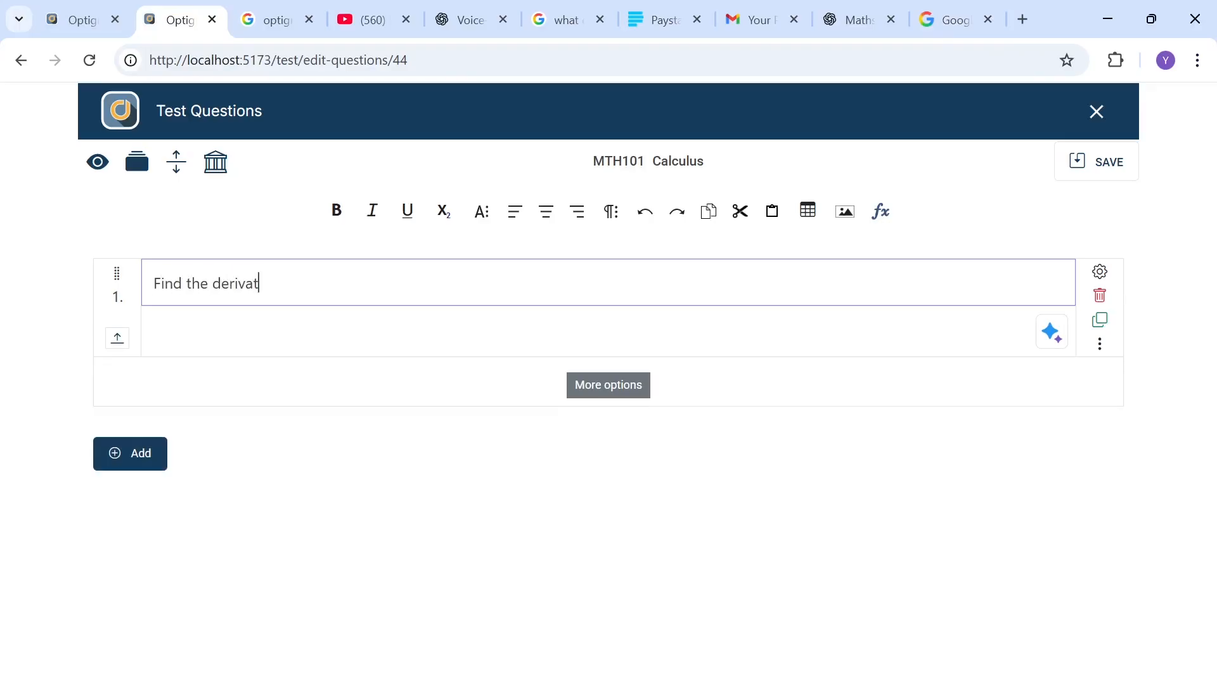
{"action": "type", "text": "of"}
Step: Insert the equation f(x) = 2x^2 + 3x in the first question's body, using the math keyboard for the square
{"action": "left_click", "coordinate": [254, 312]}
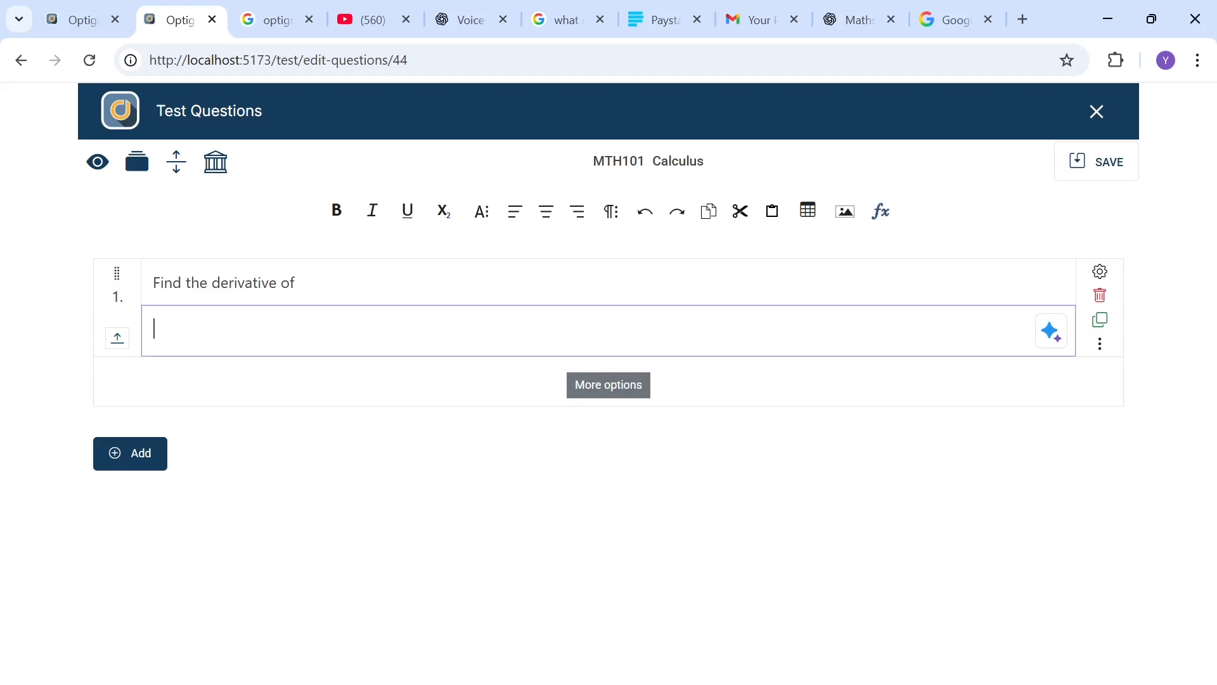
{"action": "left_click", "coordinate": [881, 212]}
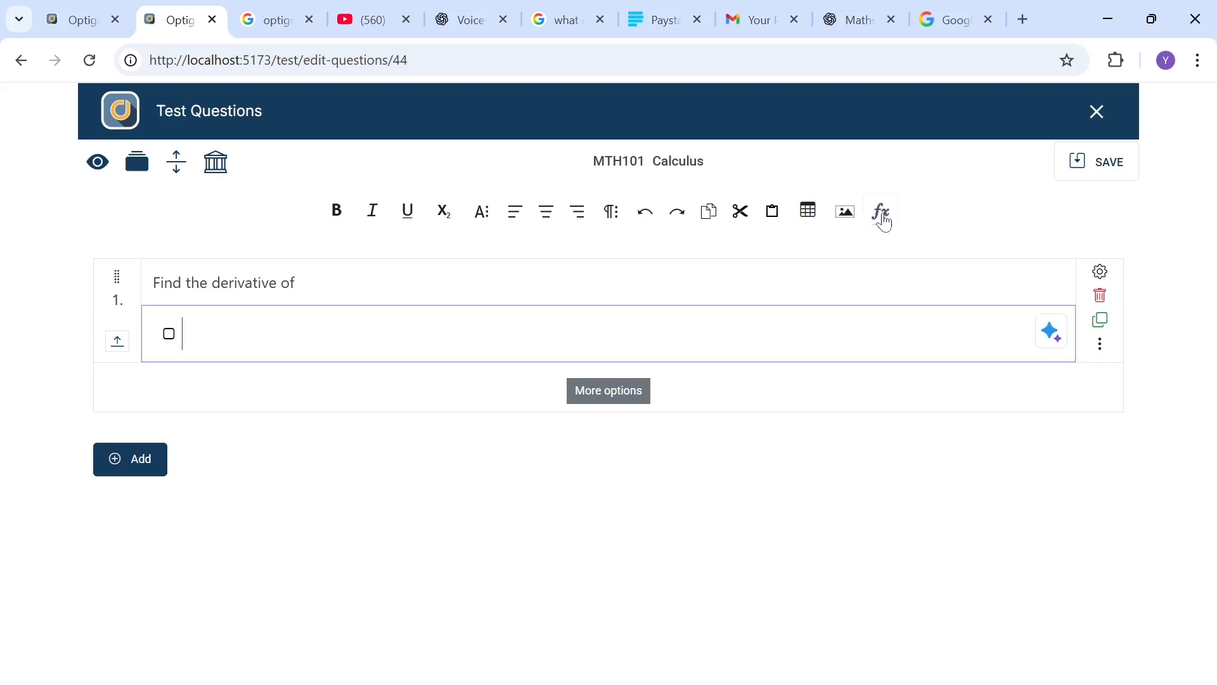
{"action": "left_click", "coordinate": [183, 334]}
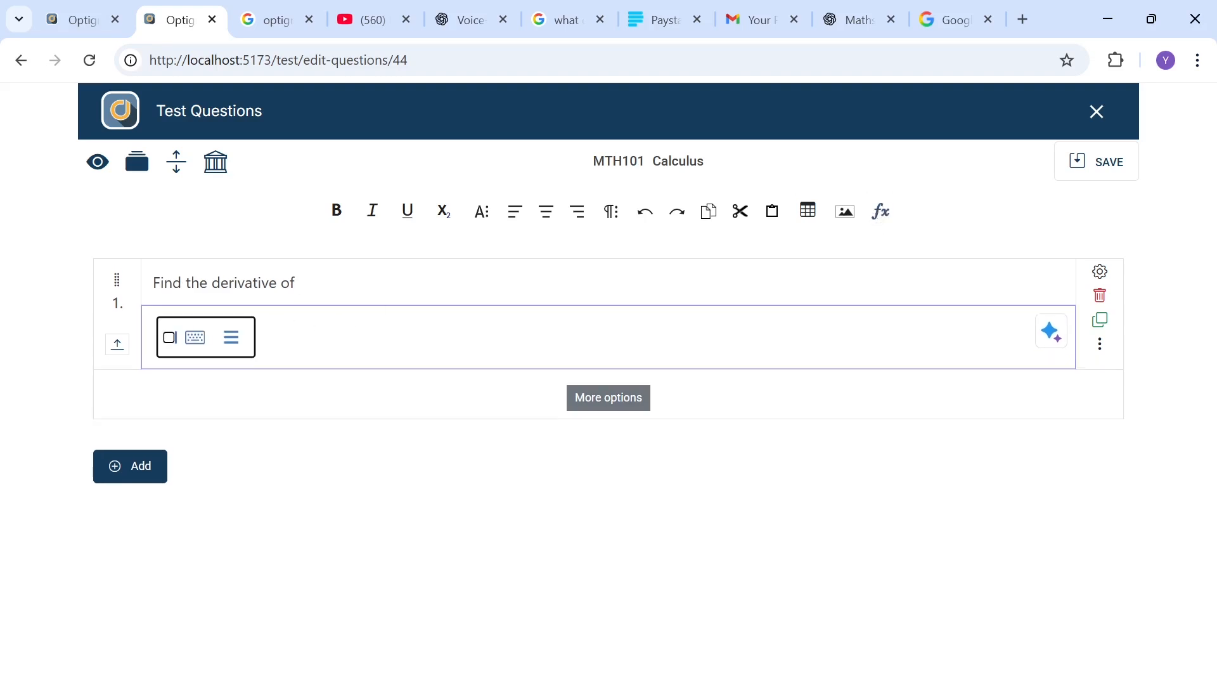
{"action": "type", "text": "f("}
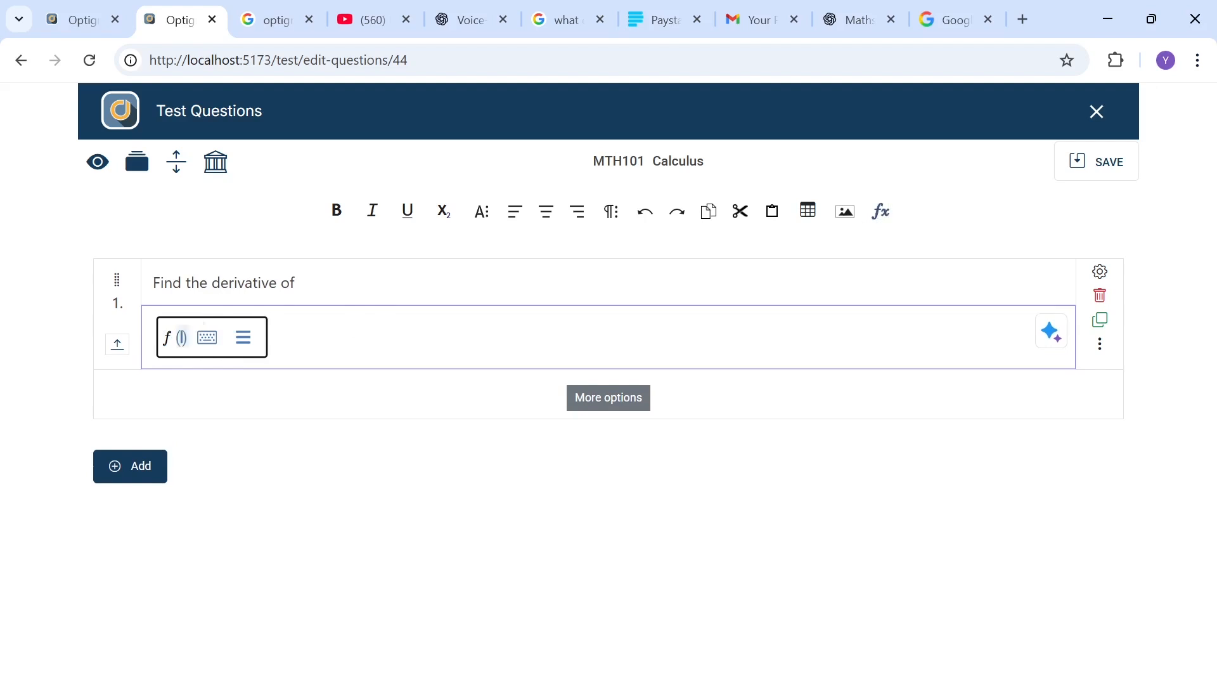
{"action": "type", "text": "x)="}
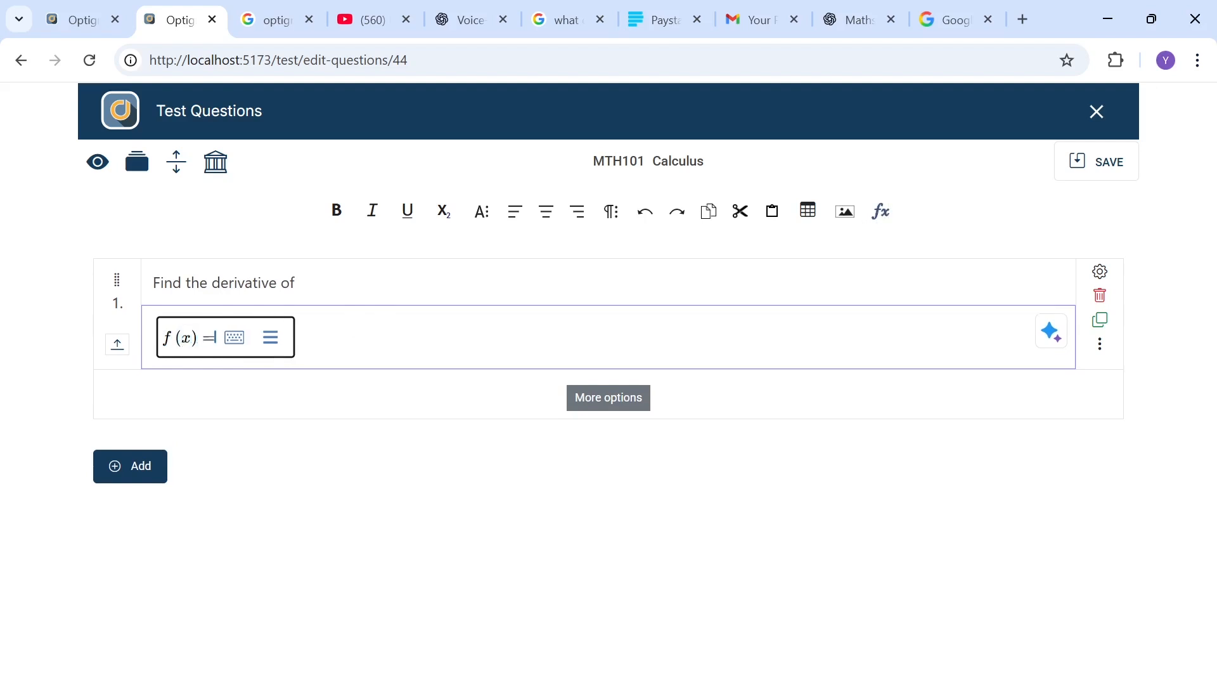
{"action": "type", "text": "2x"}
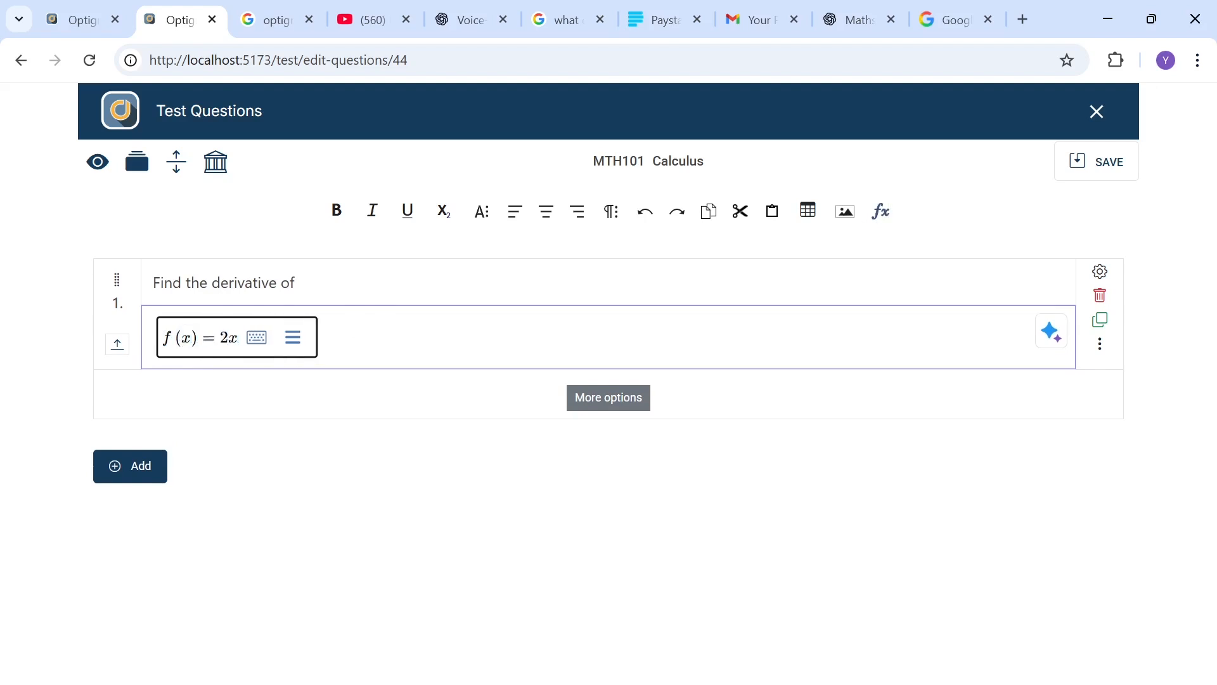
{"action": "left_click", "coordinate": [257, 337]}
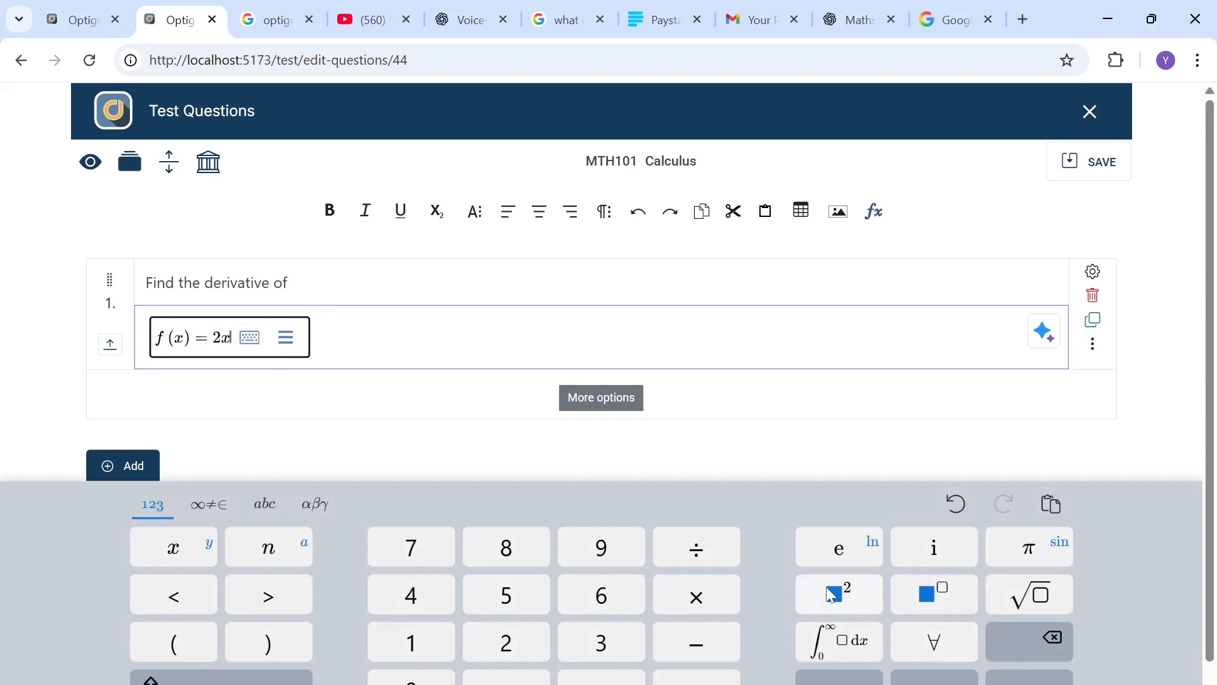
{"action": "left_click", "coordinate": [856, 599]}
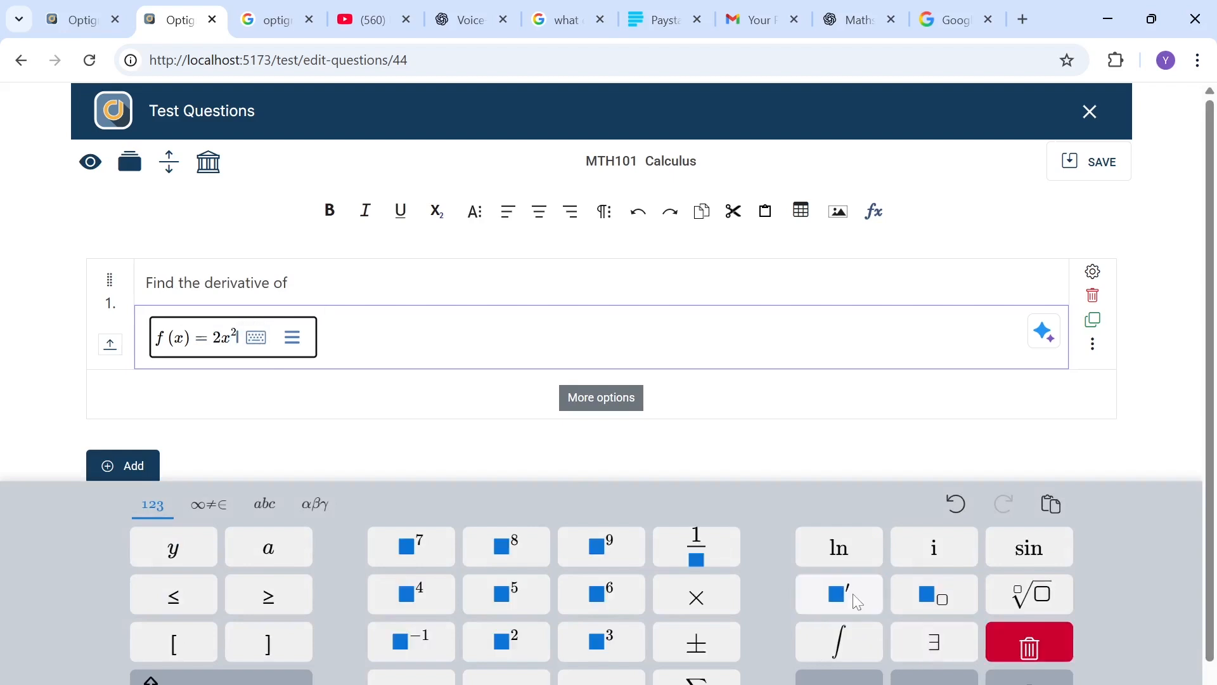
{"action": "type", "text": "+ 3x"}
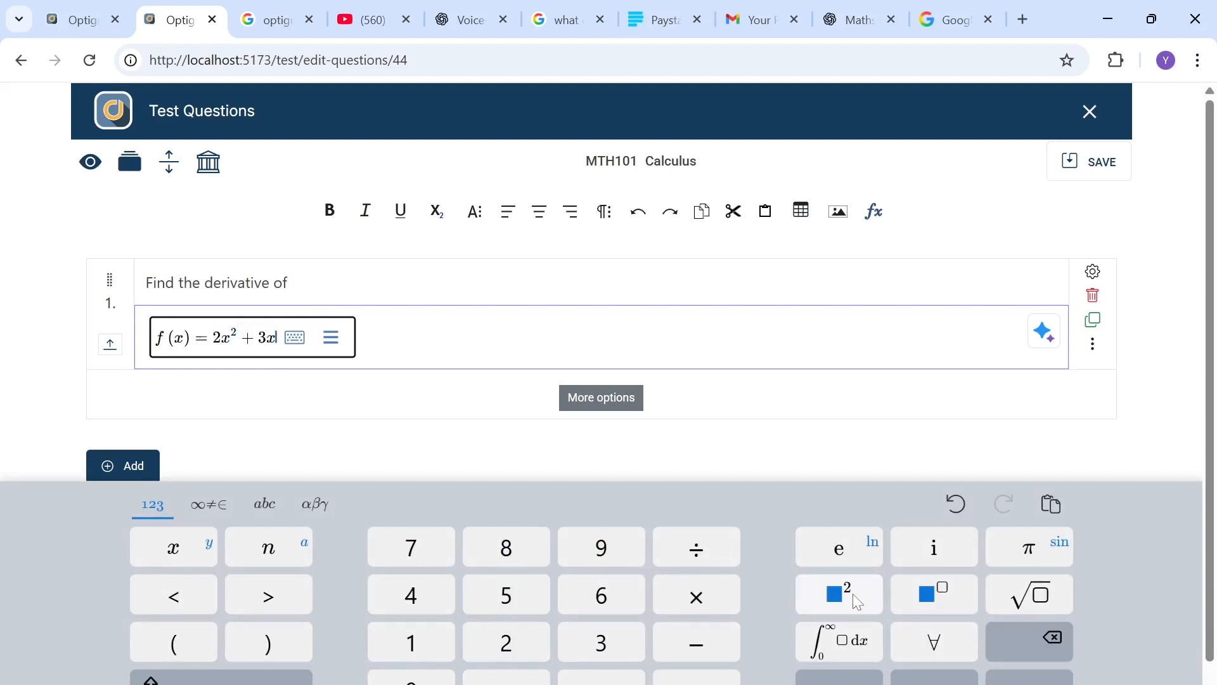
{"action": "left_click", "coordinate": [703, 407]}
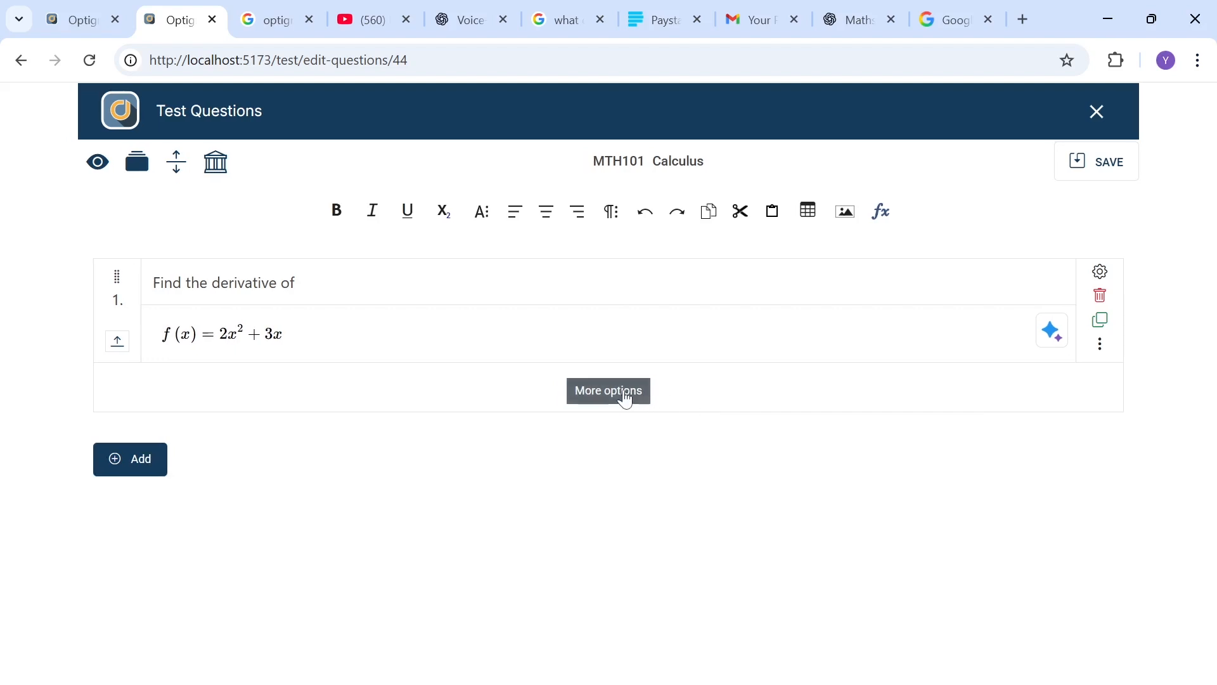
Step: Add answer options 2x + 3, x^2 + 3, 4x + 3 and 4x + 3x as math expressions to the first question
{"action": "left_click", "coordinate": [622, 393]}
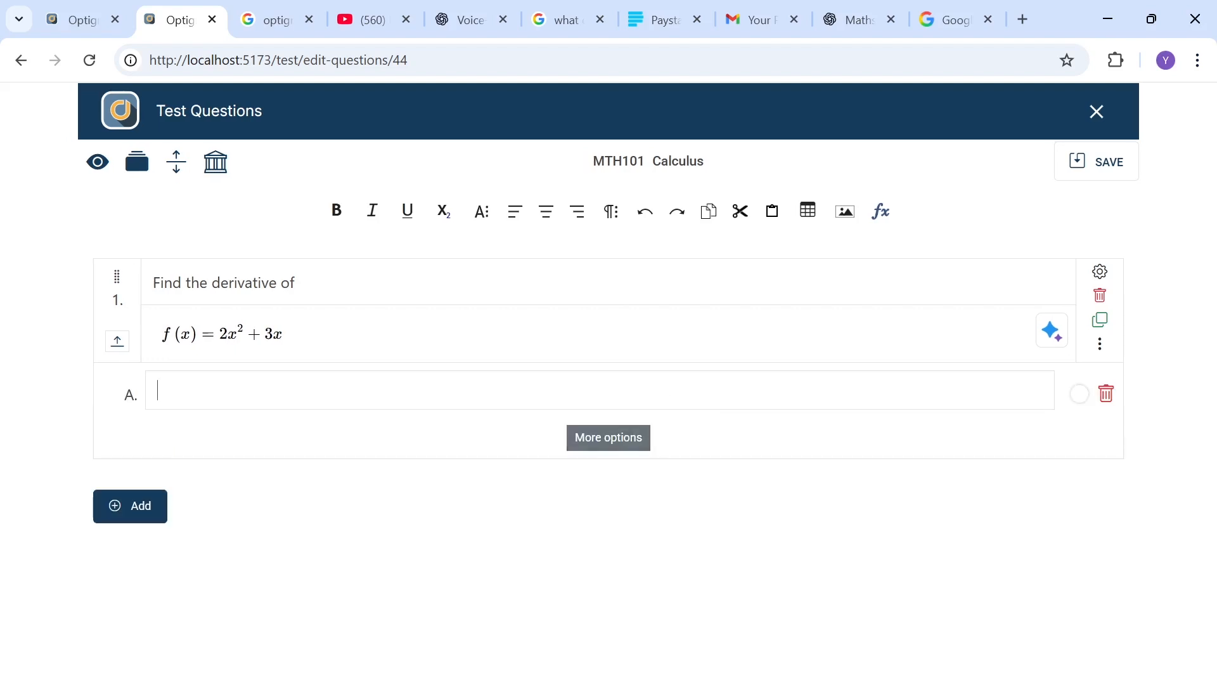
{"action": "key", "text": "ctrl+plus"}
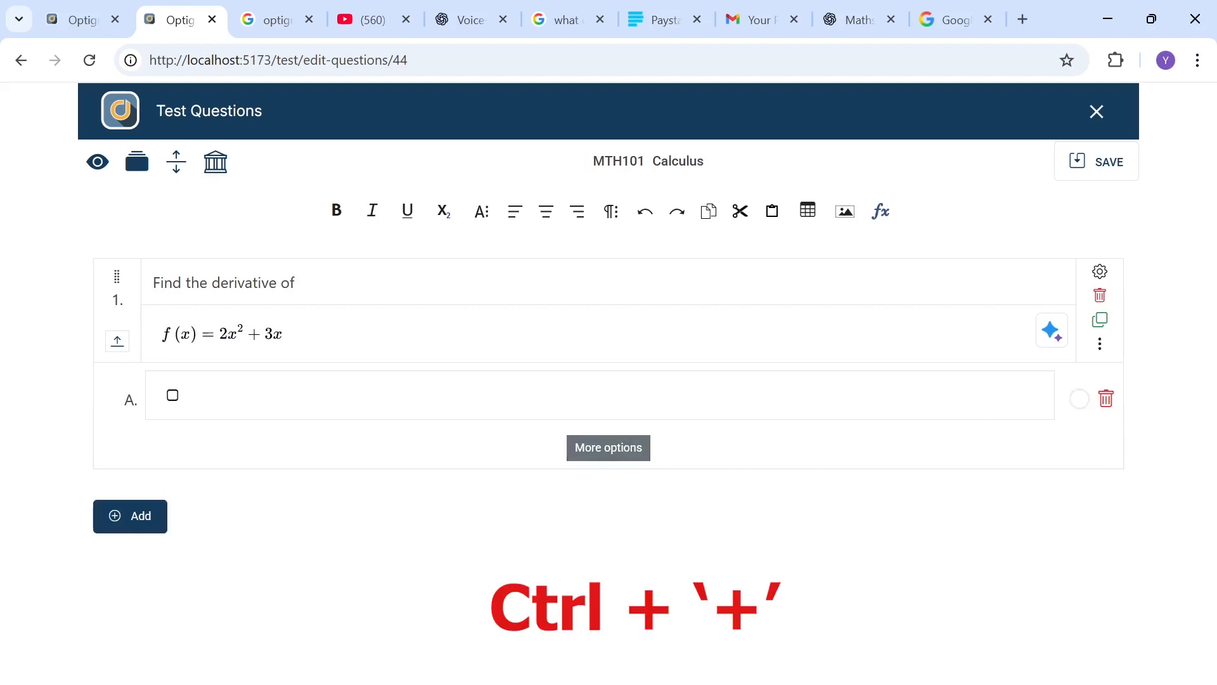
{"action": "type", "text": "2x"}
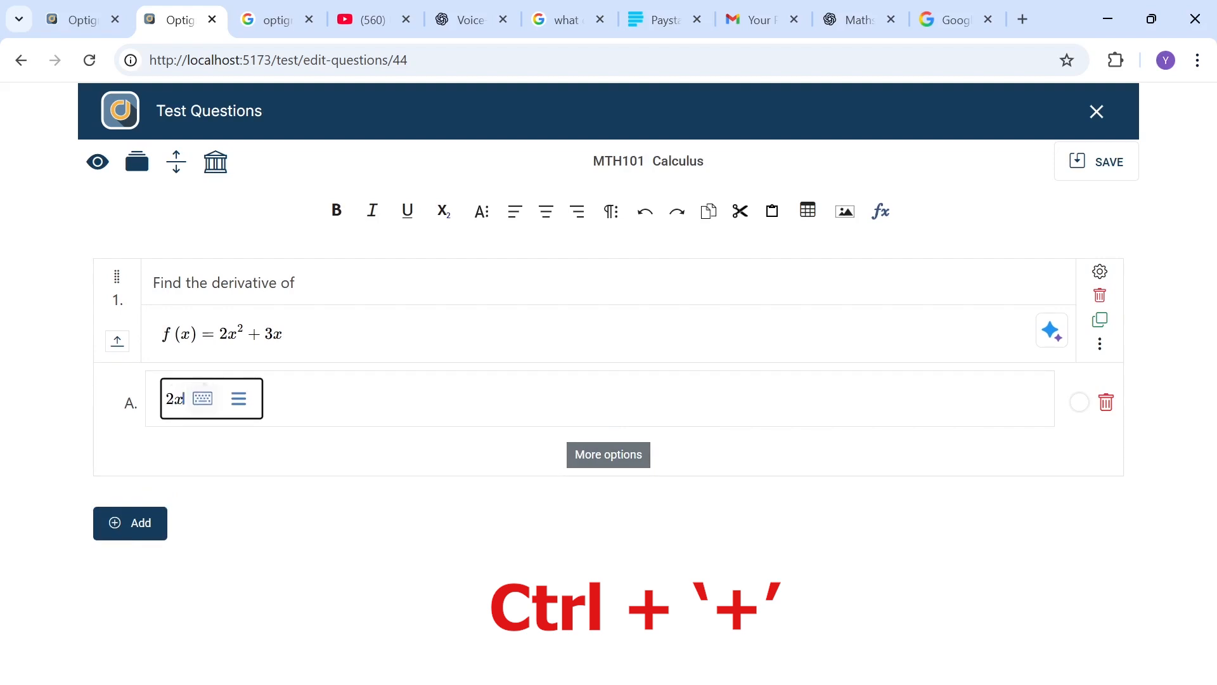
{"action": "type", "text": " + 3"}
{"action": "left_click", "coordinate": [246, 458]}
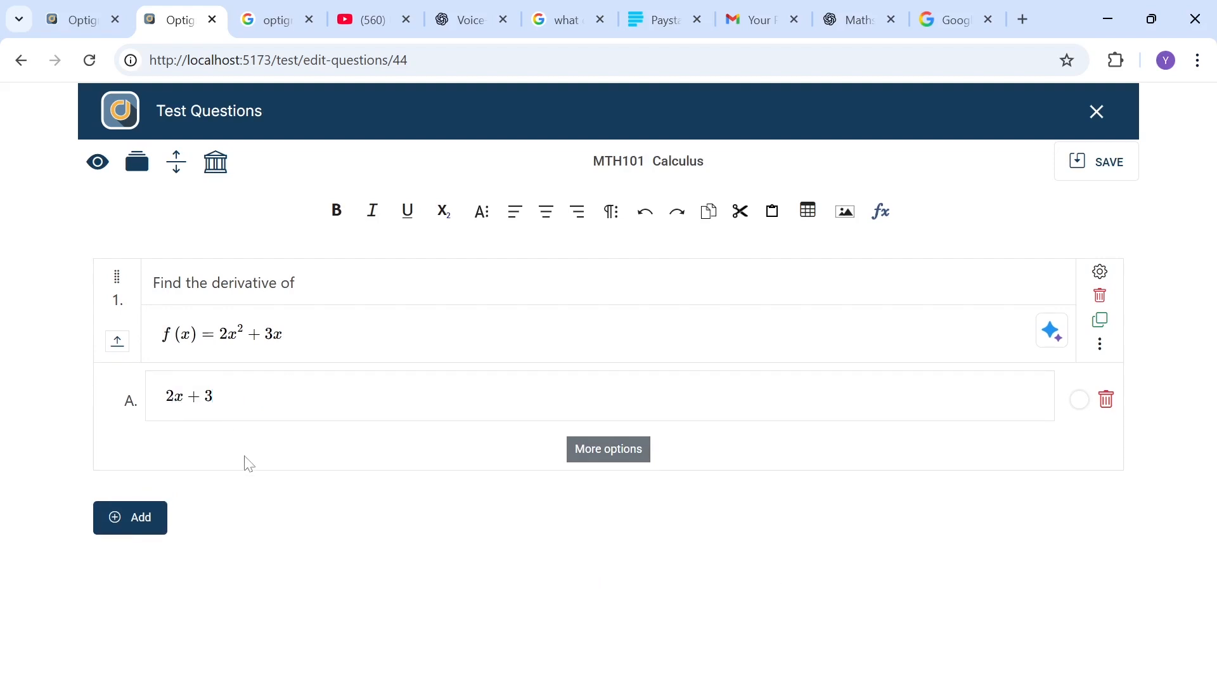
{"action": "left_click", "coordinate": [603, 454]}
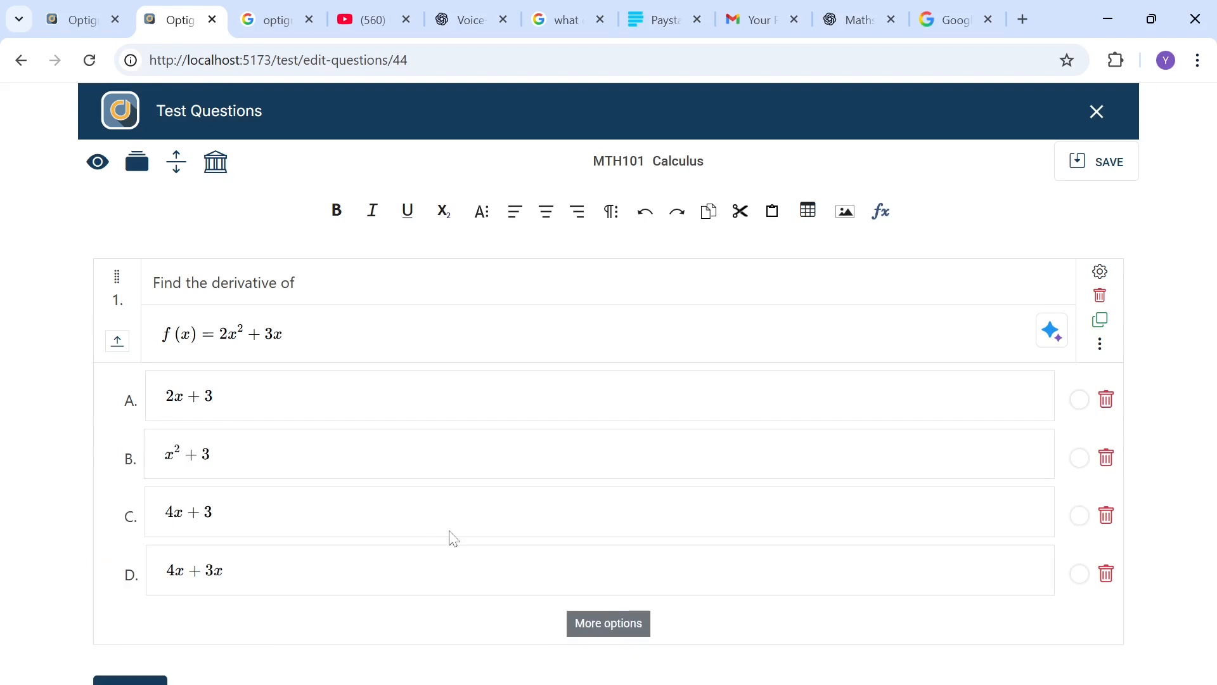
Step: Collapse the first question and add a second question
{"action": "left_click", "coordinate": [118, 345]}
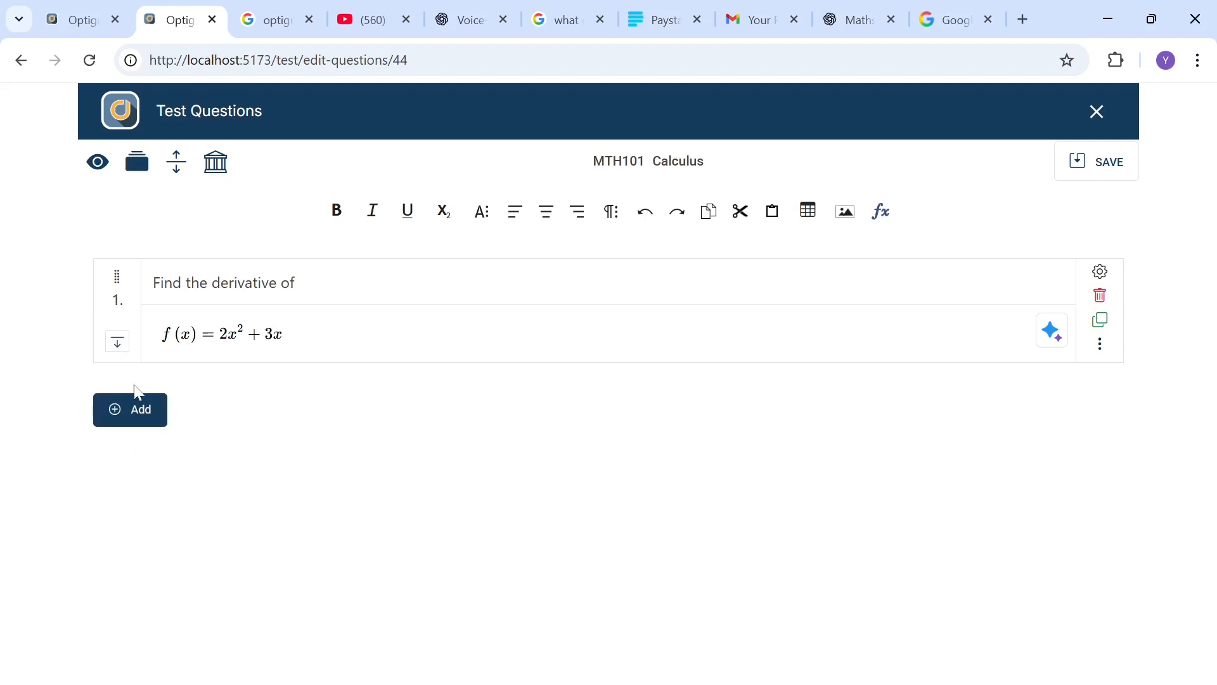
{"action": "left_click", "coordinate": [141, 406]}
{"action": "scroll", "coordinate": [182, 470], "scroll_direction": "down", "scroll_amount": 1}
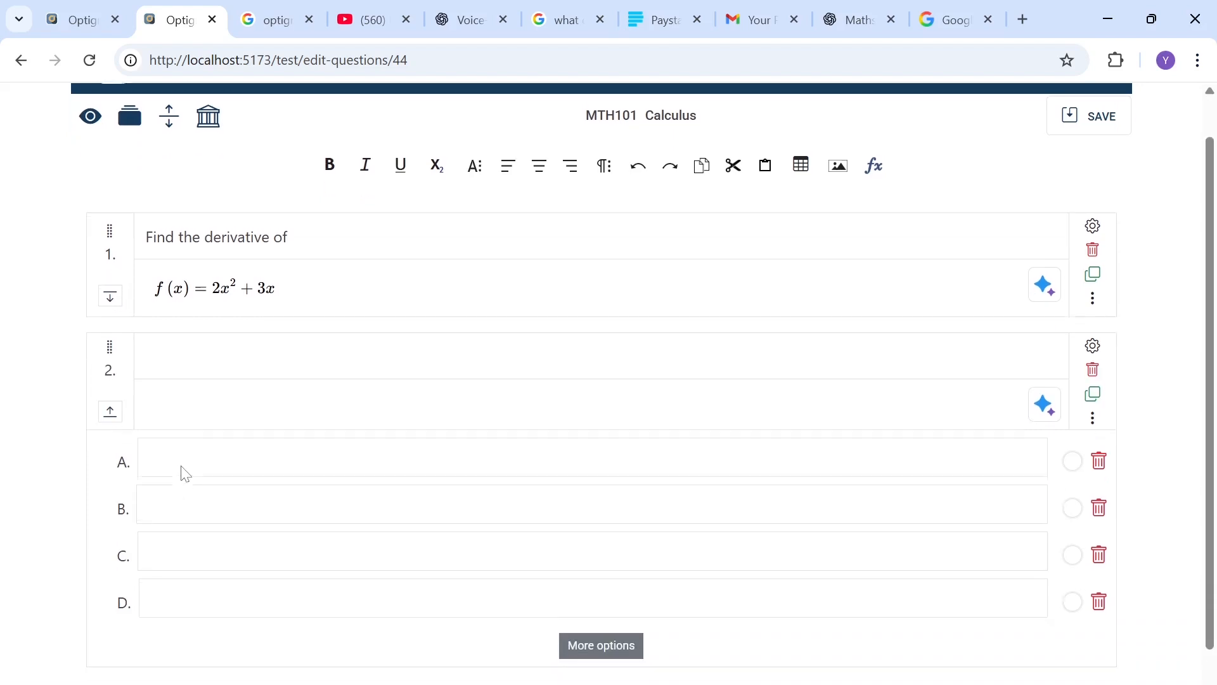
Step: Insert an indefinite integral without limits, ∫4x dx, as the second question's equation
{"action": "left_click", "coordinate": [208, 399]}
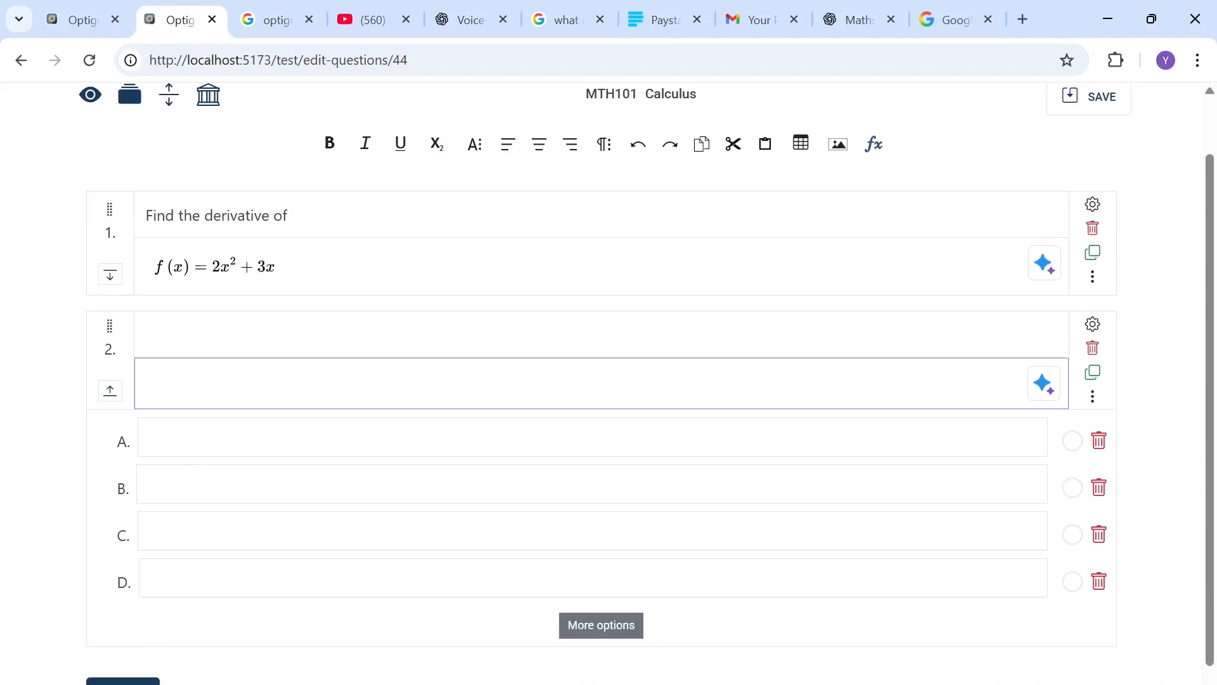
{"action": "key", "text": "ctrl+m"}
{"action": "key", "text": "Left"}
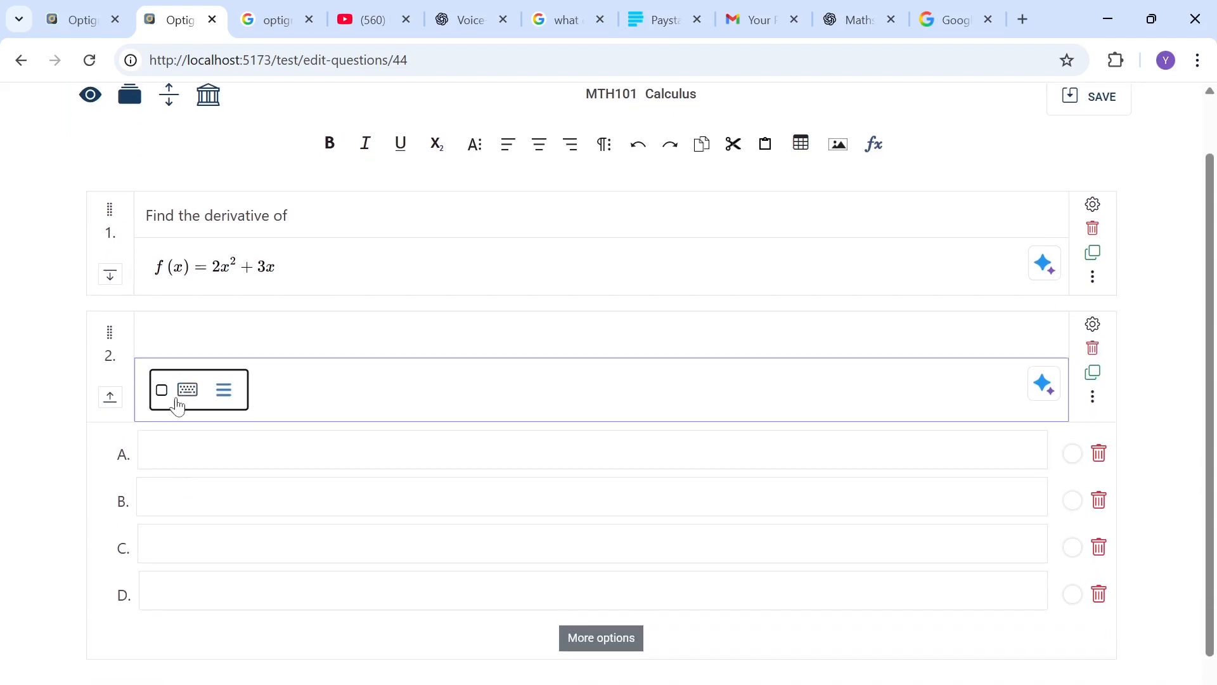
{"action": "left_click", "coordinate": [211, 398]}
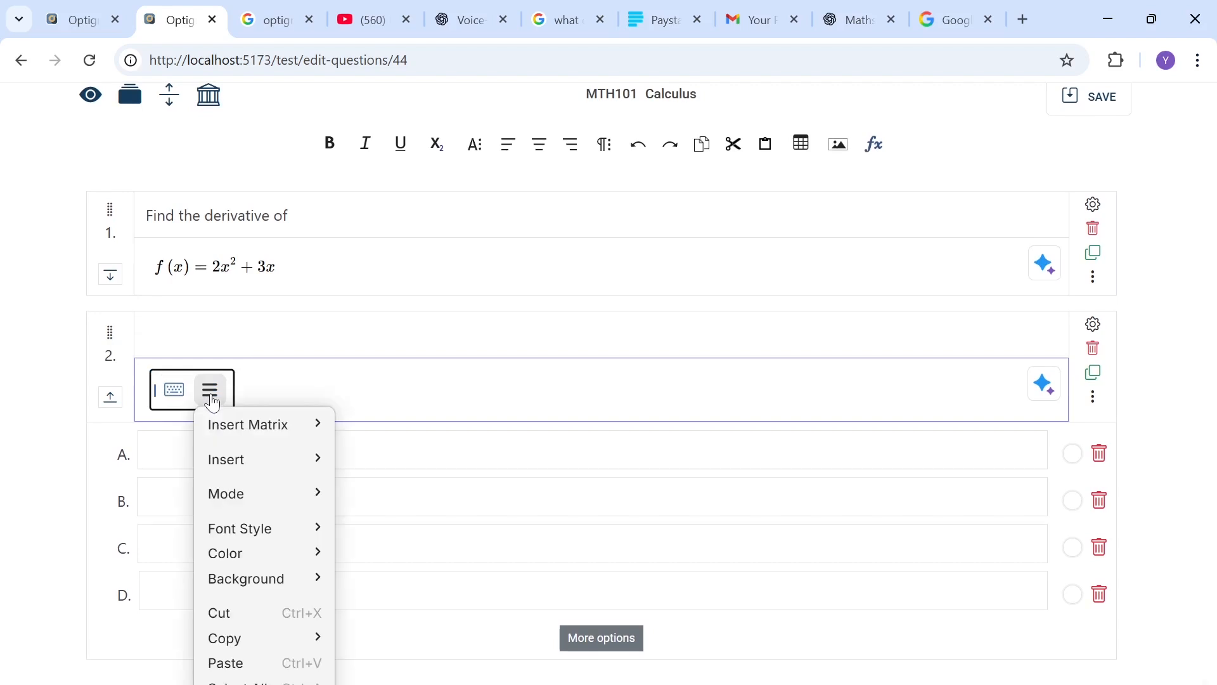
{"action": "mouse_move", "coordinate": [253, 456]}
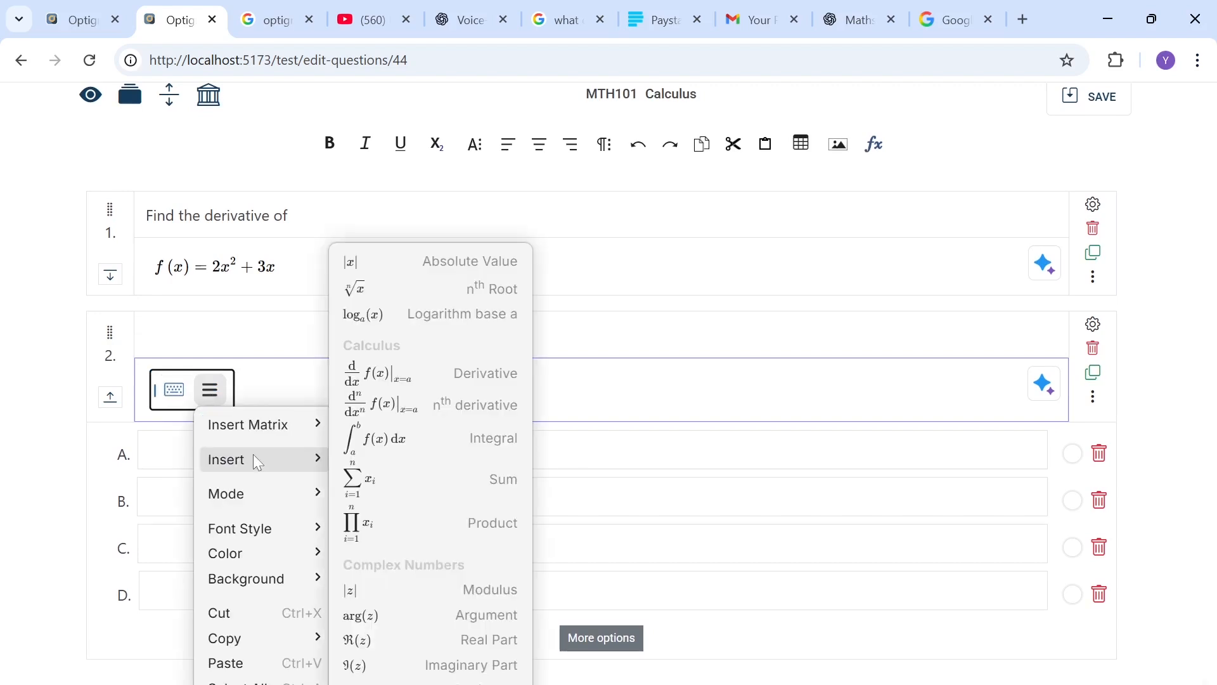
{"action": "left_click", "coordinate": [406, 449]}
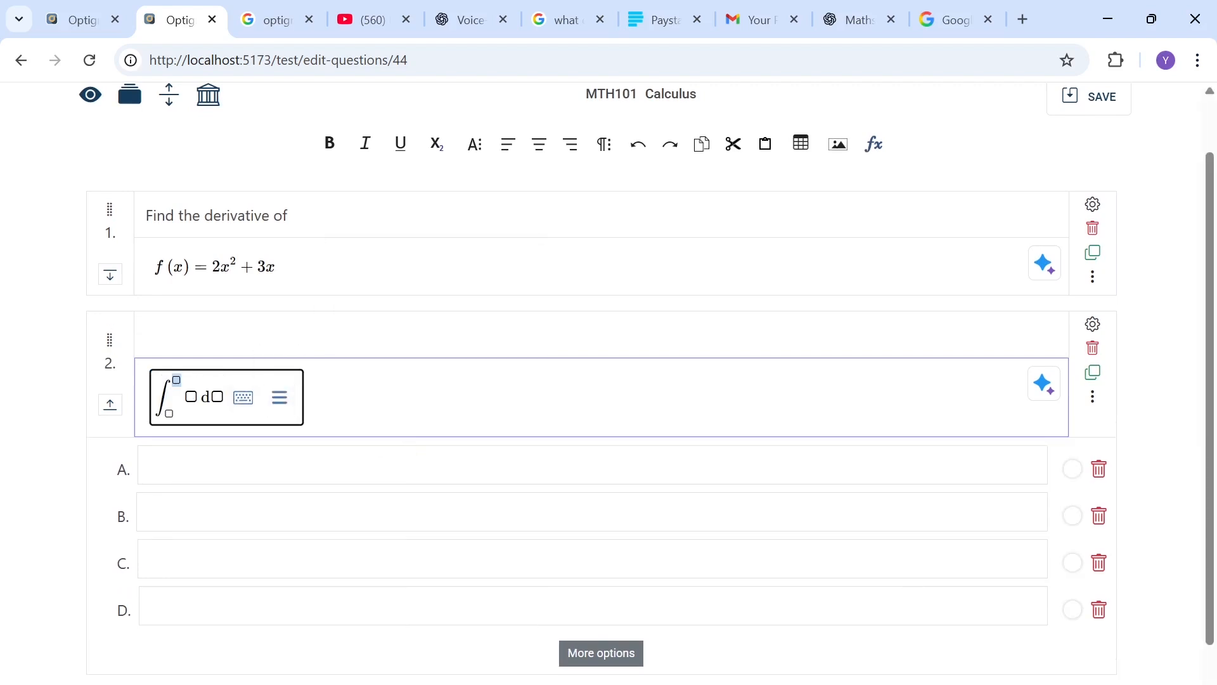
{"action": "key", "text": "Right"}
{"action": "key", "text": "Right"}
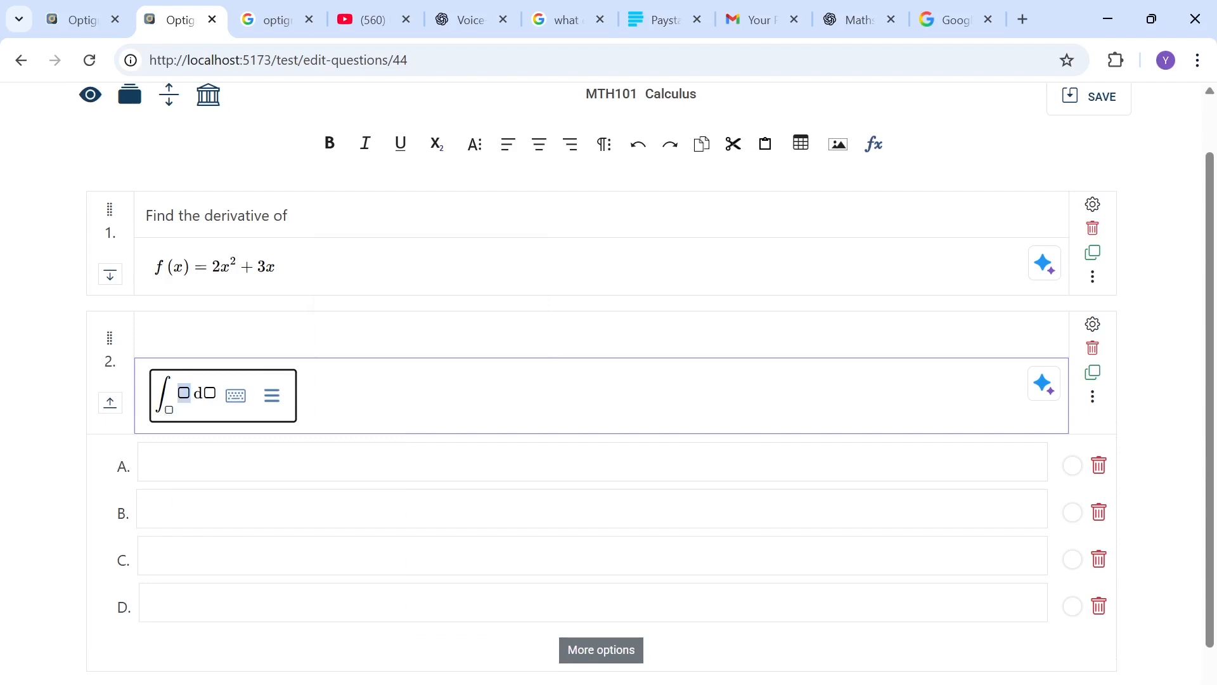
{"action": "key", "text": "Left"}
{"action": "key", "text": "BackSpace"}
{"action": "key", "text": "Right"}
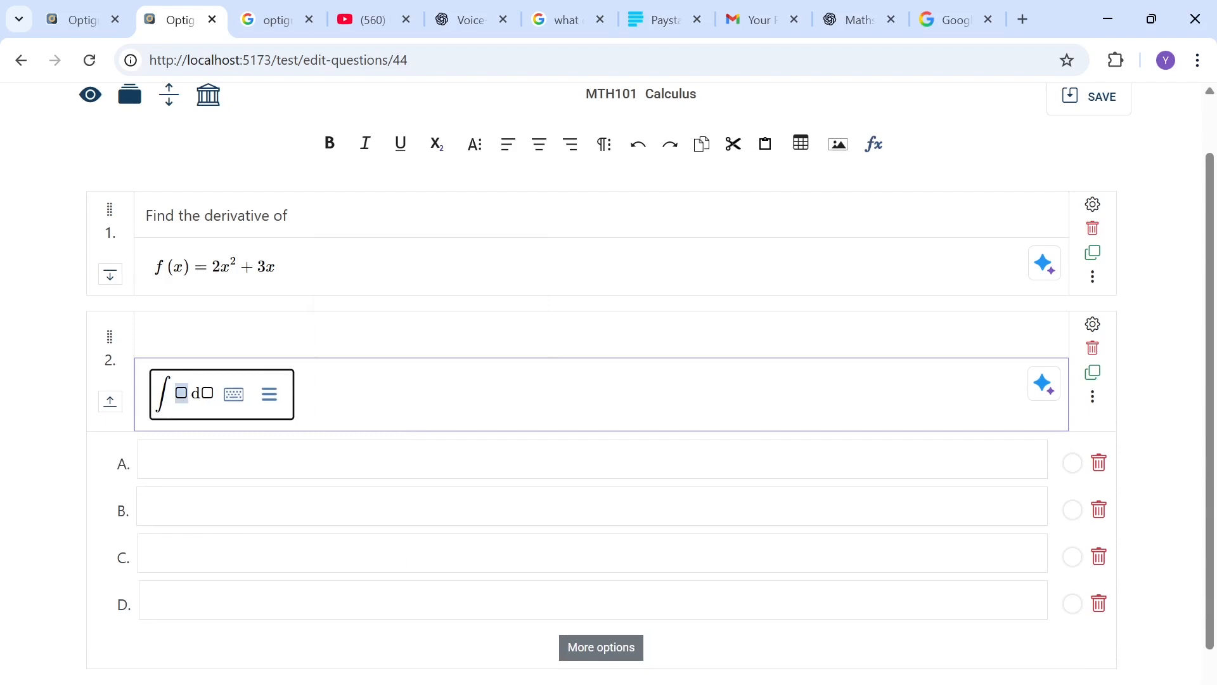
{"action": "type", "text": "4x"}
{"action": "key", "text": "Right"}
{"action": "key", "text": "Right"}
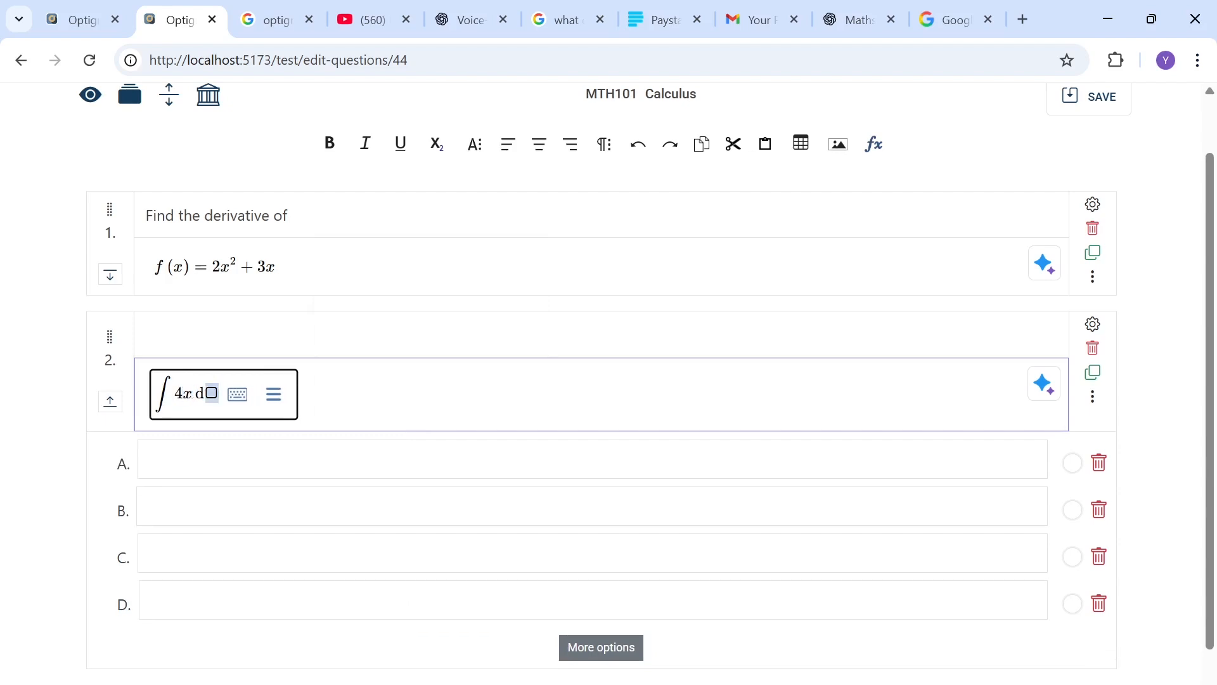
{"action": "type", "text": "x"}
{"action": "key", "text": "Right"}
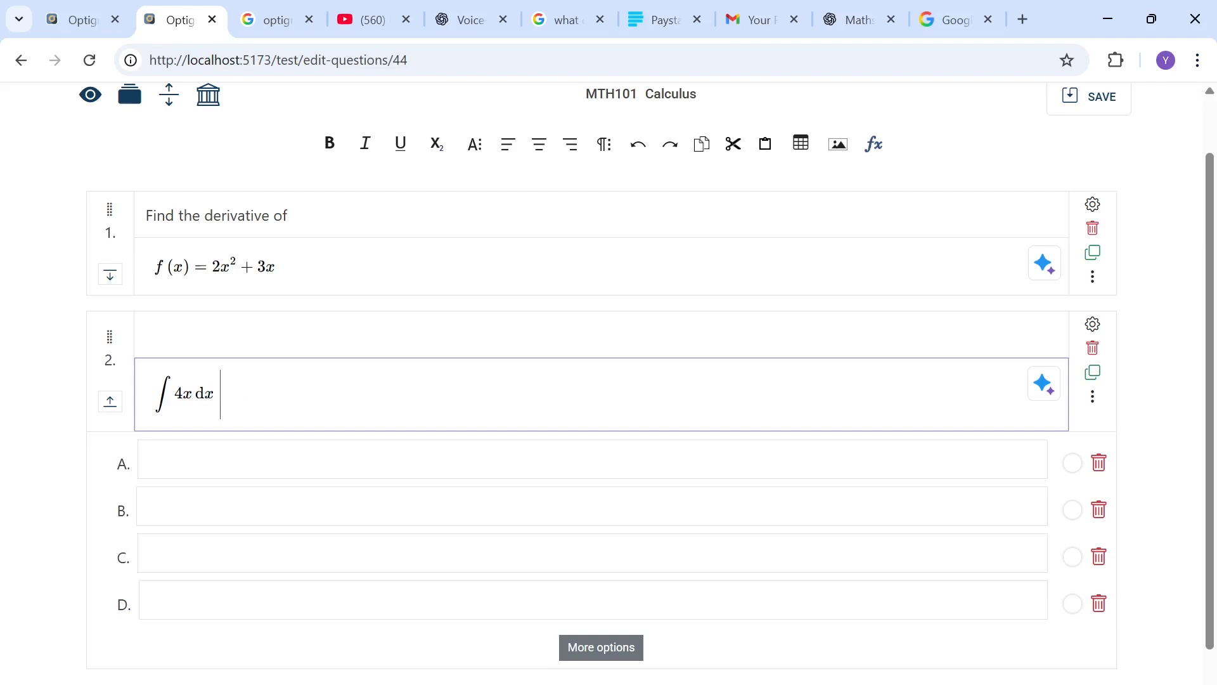
Step: Enter the second question's math answer options 2x^2 + C, 4x + C, 2x + C and 8x + C
{"action": "key", "text": "Down"}
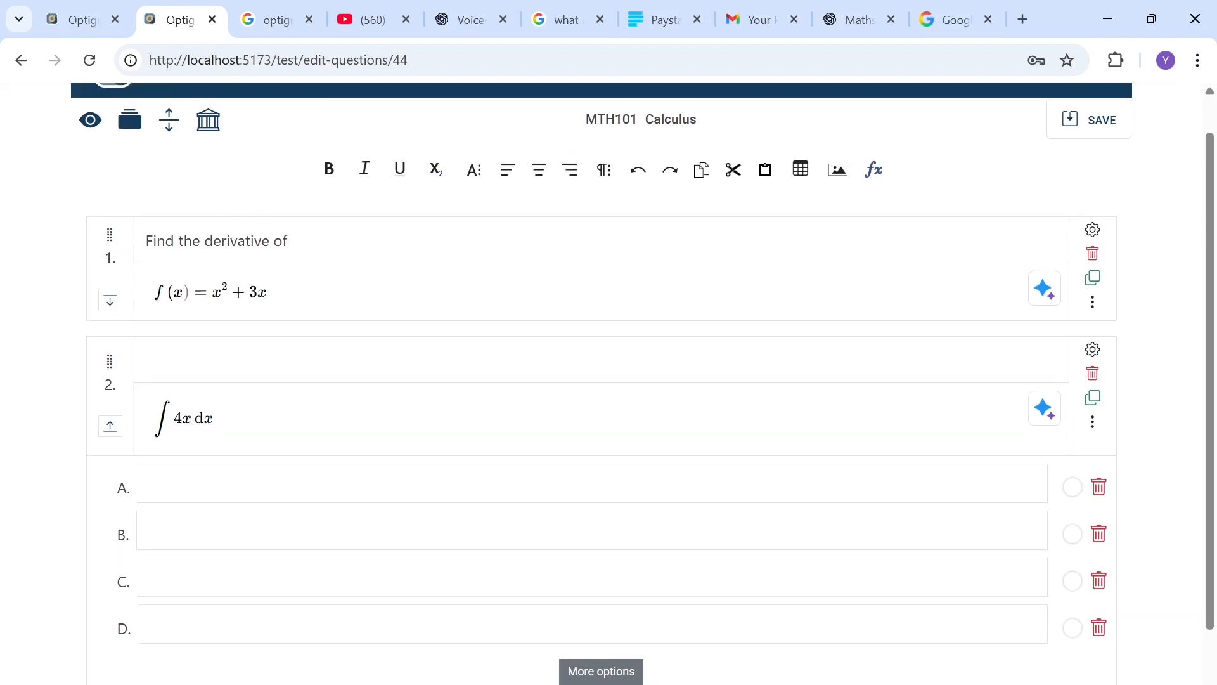
{"action": "key", "text": "ctrl+m"}
{"action": "key", "text": "Left"}
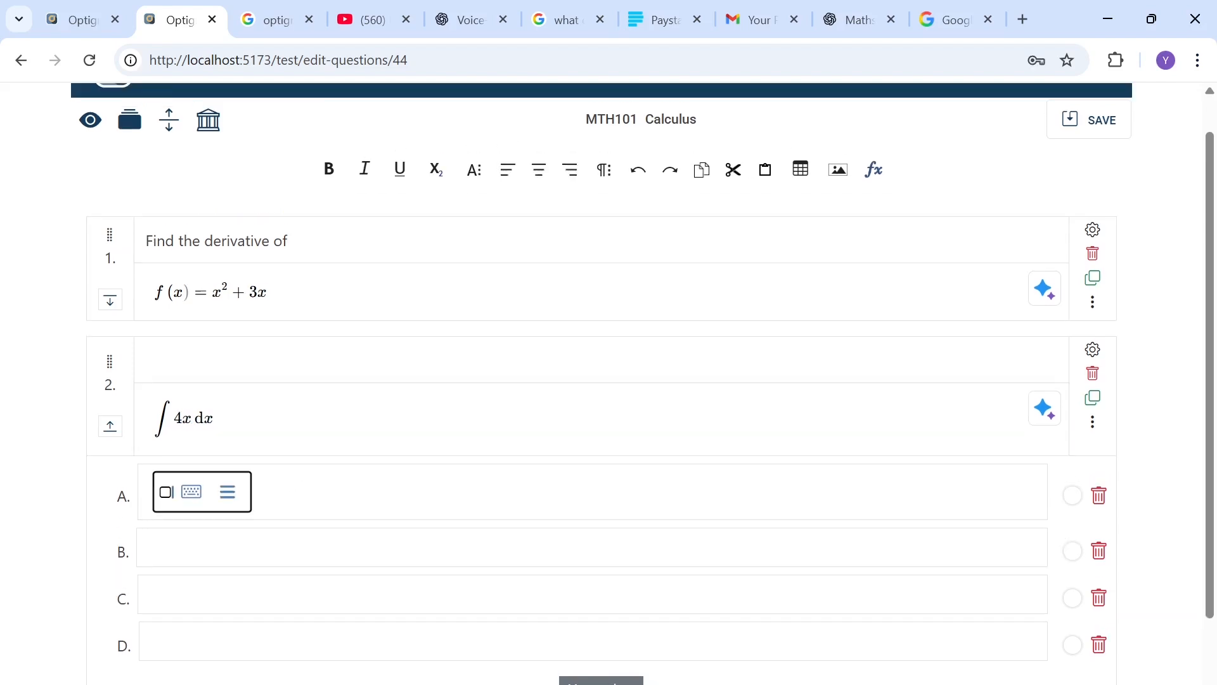
{"action": "type", "text": "2x"}
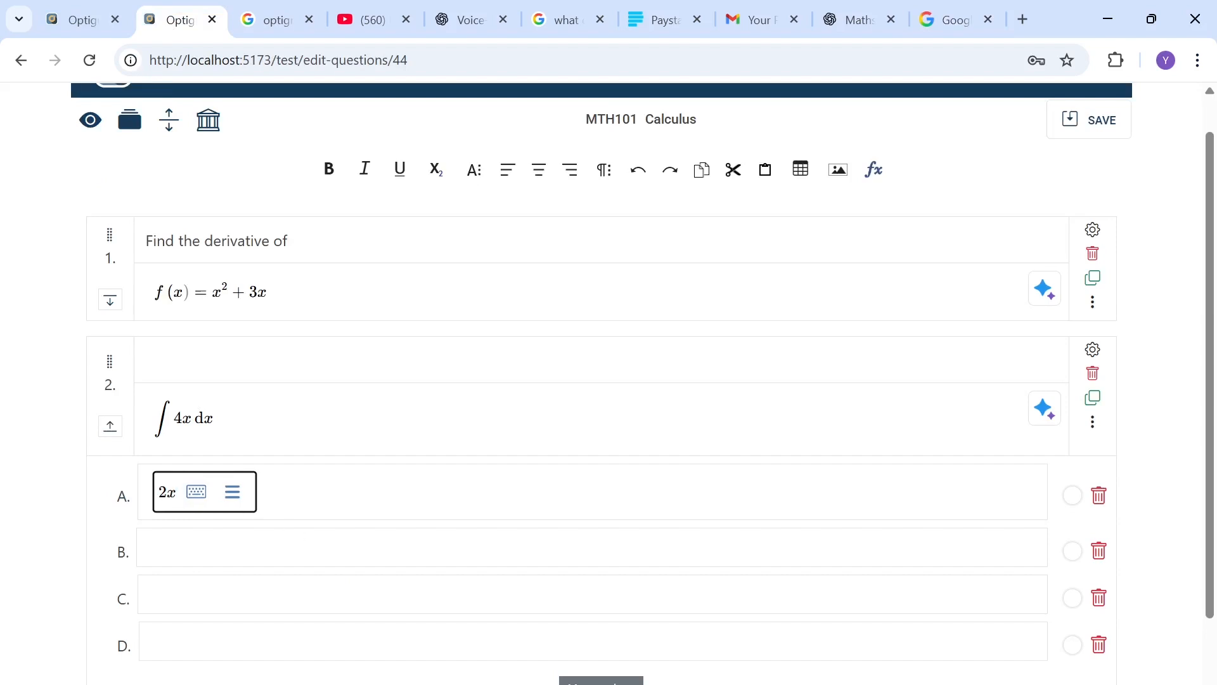
{"action": "type", "text": "^2+C"}
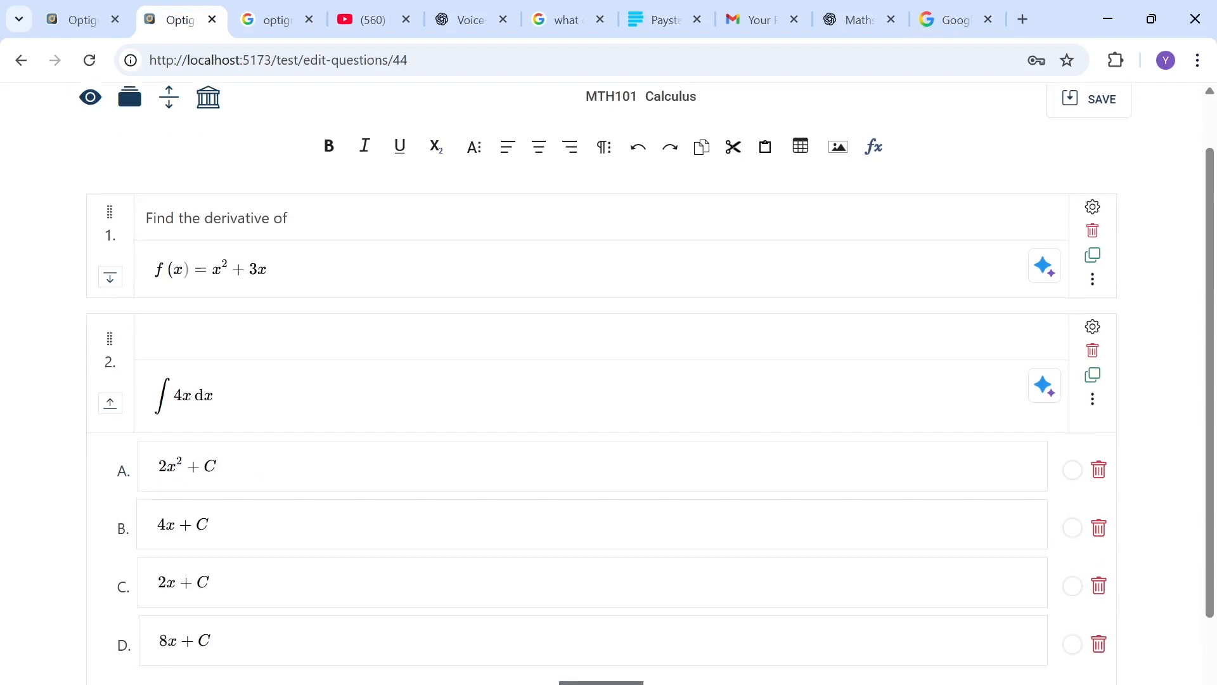
Step: Mark 2x^2 + C as the correct answer and collapse the second question
{"action": "scroll", "coordinate": [370, 666], "scroll_direction": "down", "scroll_amount": 1}
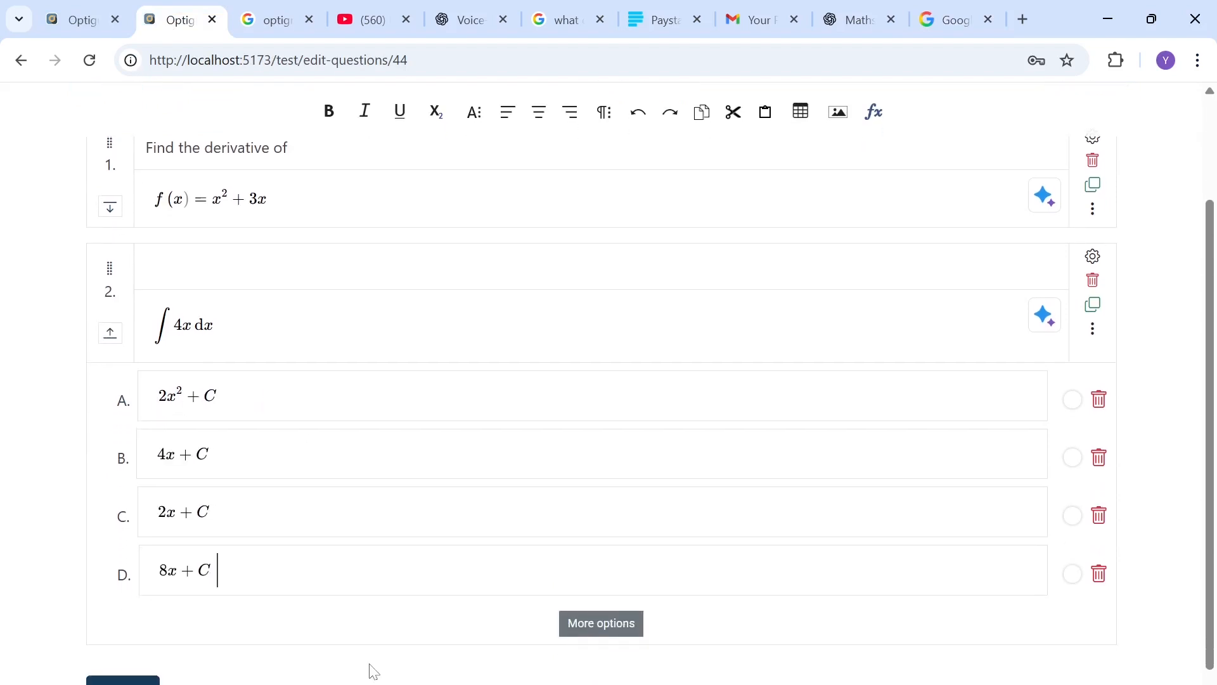
{"action": "left_click", "coordinate": [1073, 399]}
{"action": "scroll", "coordinate": [1075, 403], "scroll_direction": "up", "scroll_amount": 2}
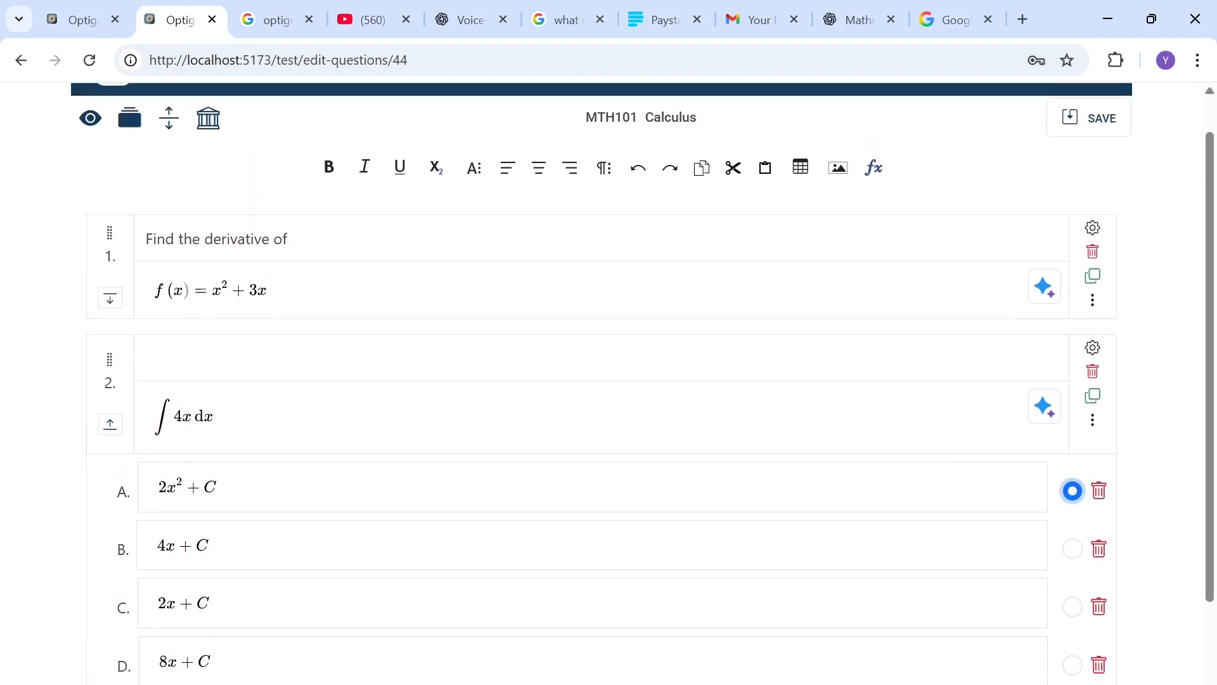
{"action": "left_click", "coordinate": [111, 425]}
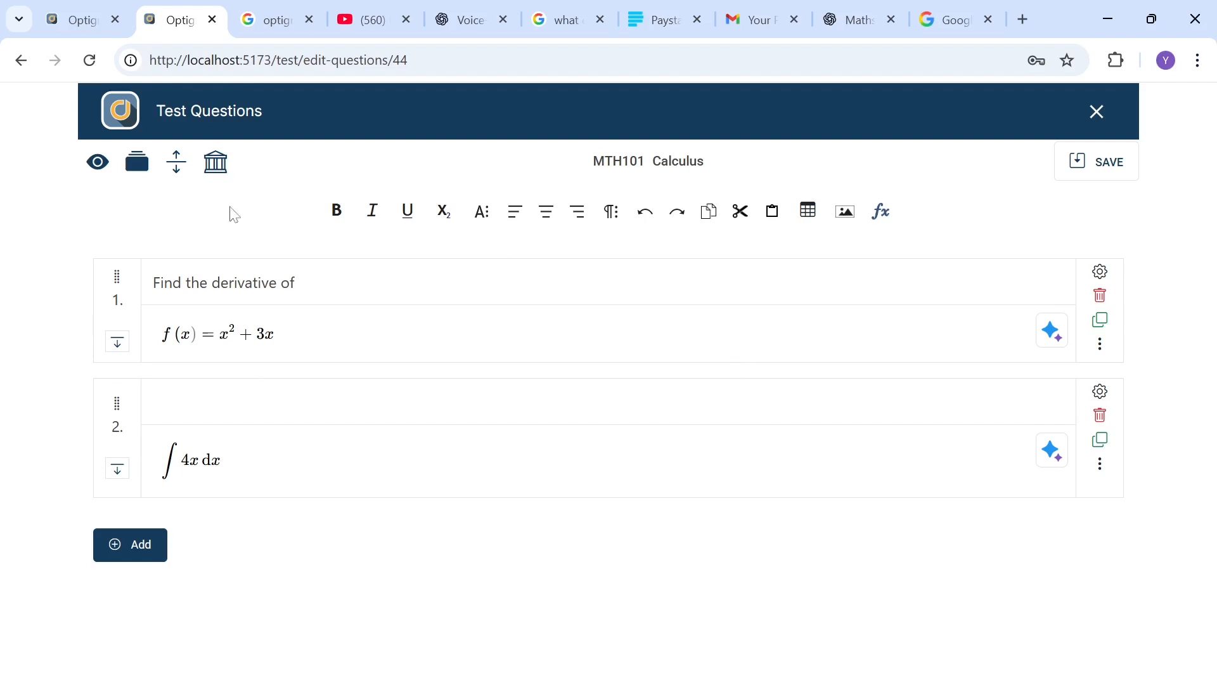
Step: Group questions 1 to 2 and enable sharing the first question instruction across the group
{"action": "left_click", "coordinate": [138, 165]}
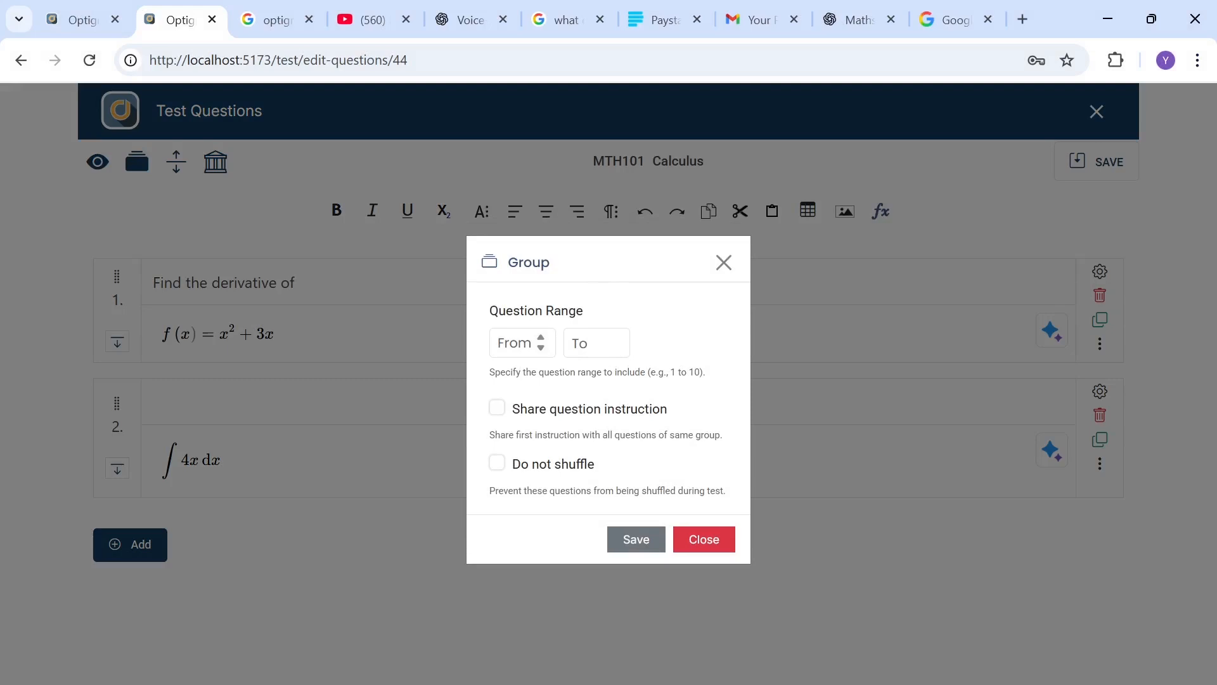
{"action": "left_click", "coordinate": [517, 343]}
{"action": "type", "text": "1"}
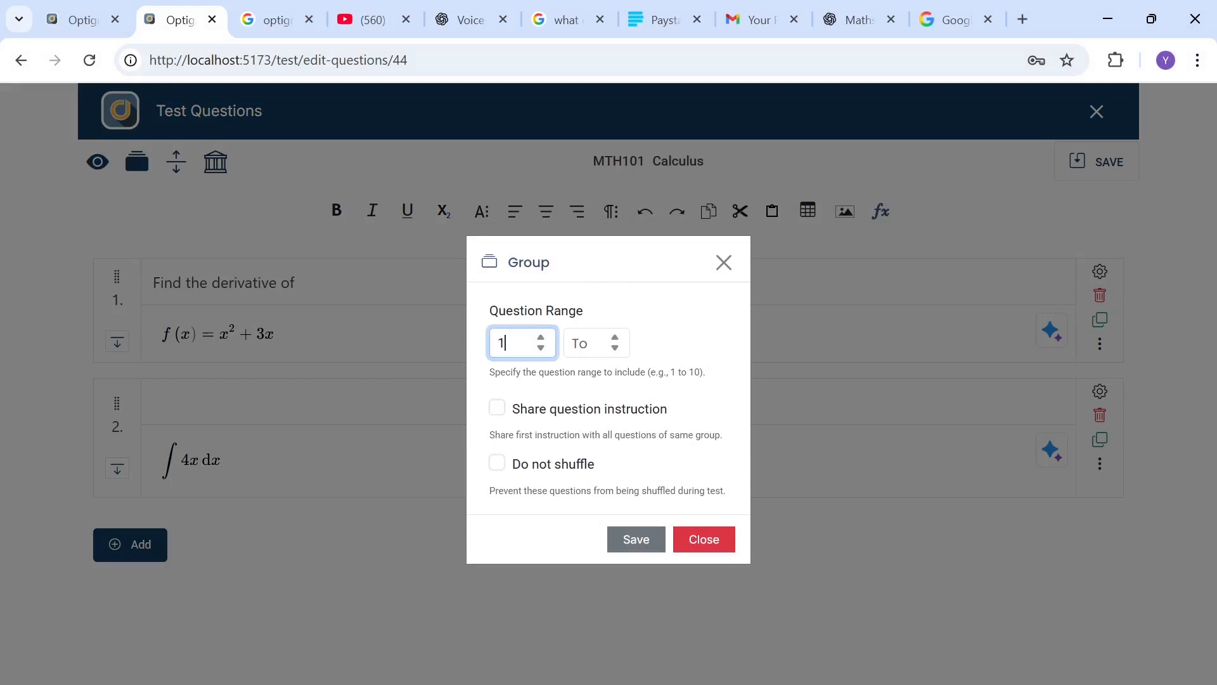
{"action": "key", "text": "Tab"}
{"action": "type", "text": "2"}
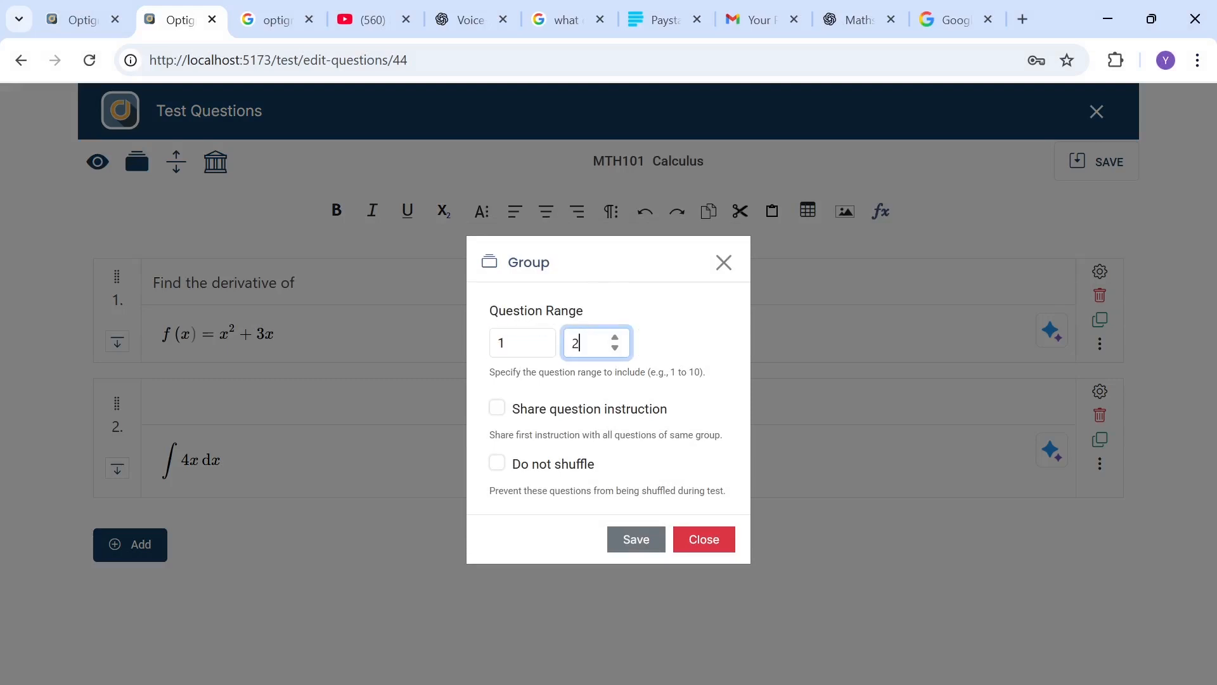
{"action": "left_click", "coordinate": [500, 413]}
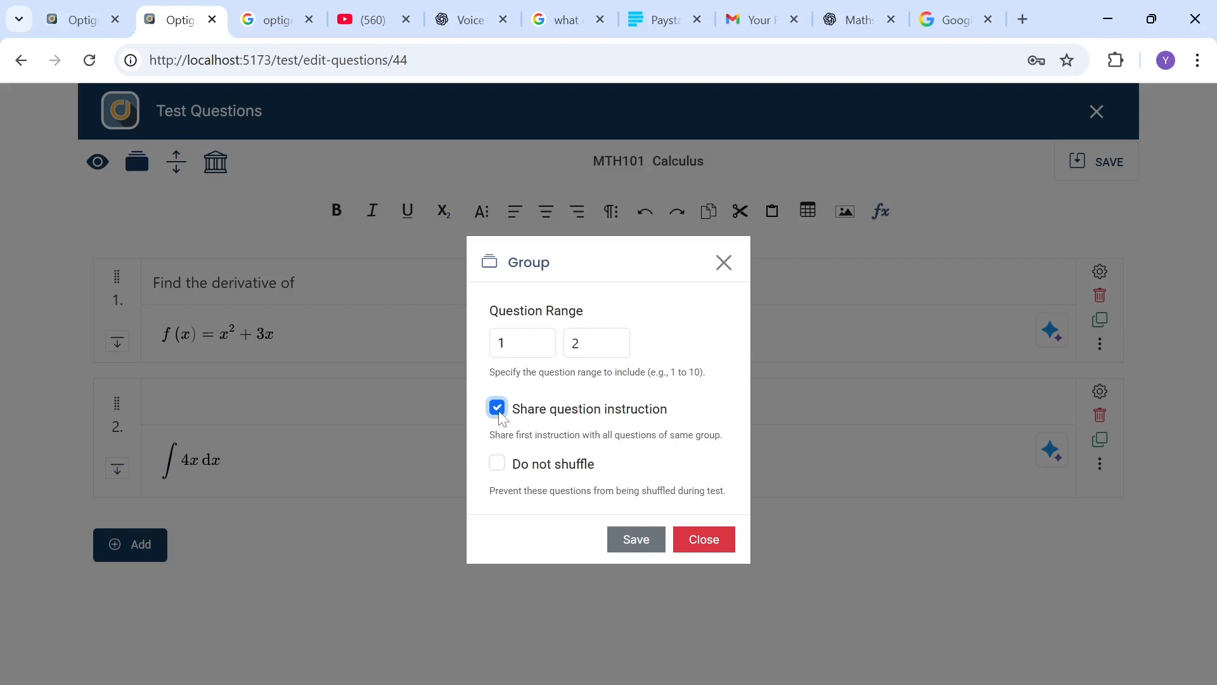
{"action": "left_click", "coordinate": [632, 539]}
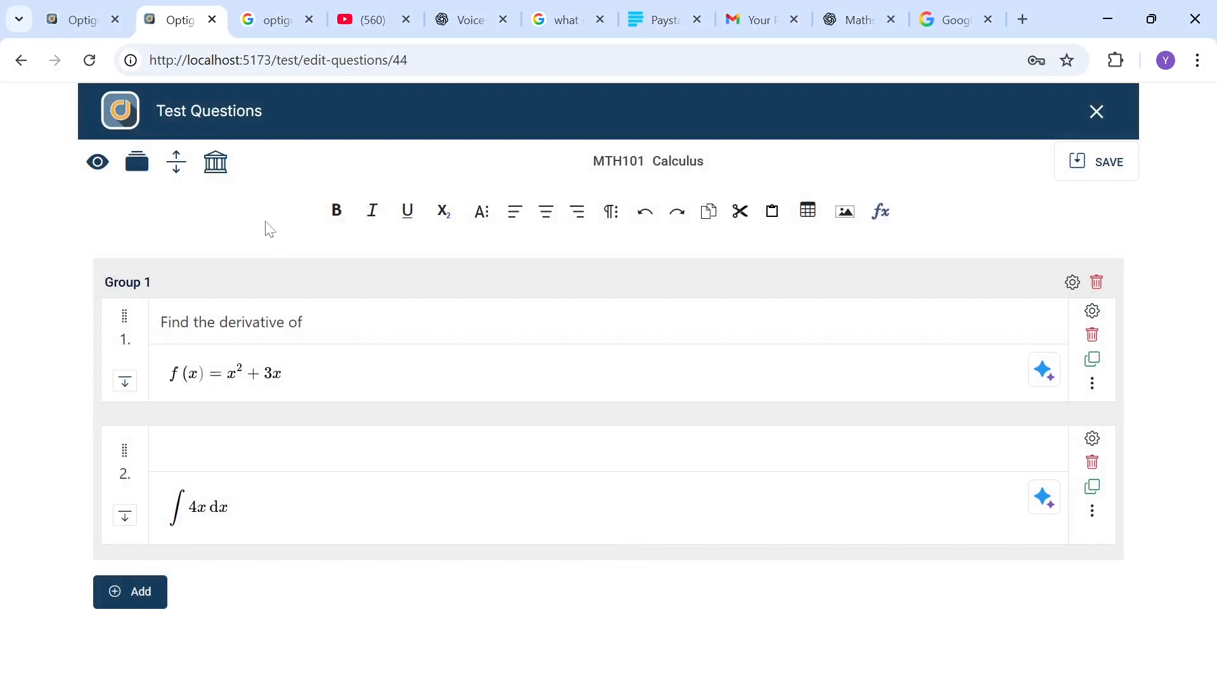
Step: Save the test questions
{"action": "left_click", "coordinate": [219, 166]}
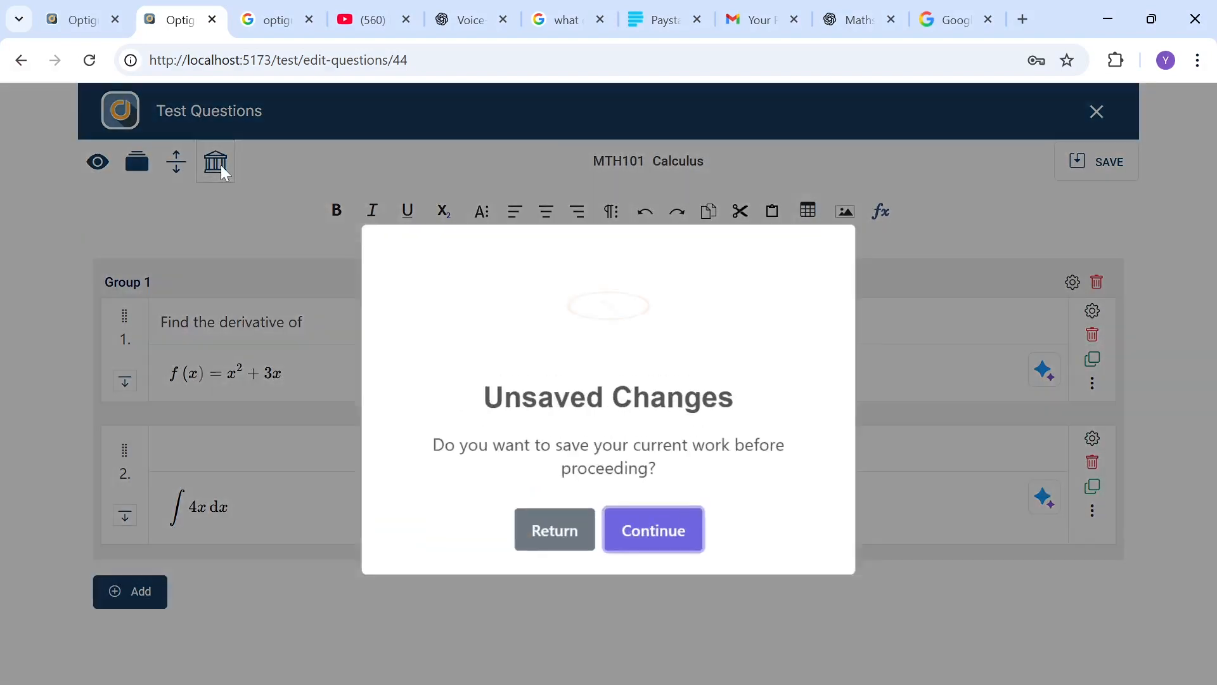
{"action": "left_click", "coordinate": [539, 519]}
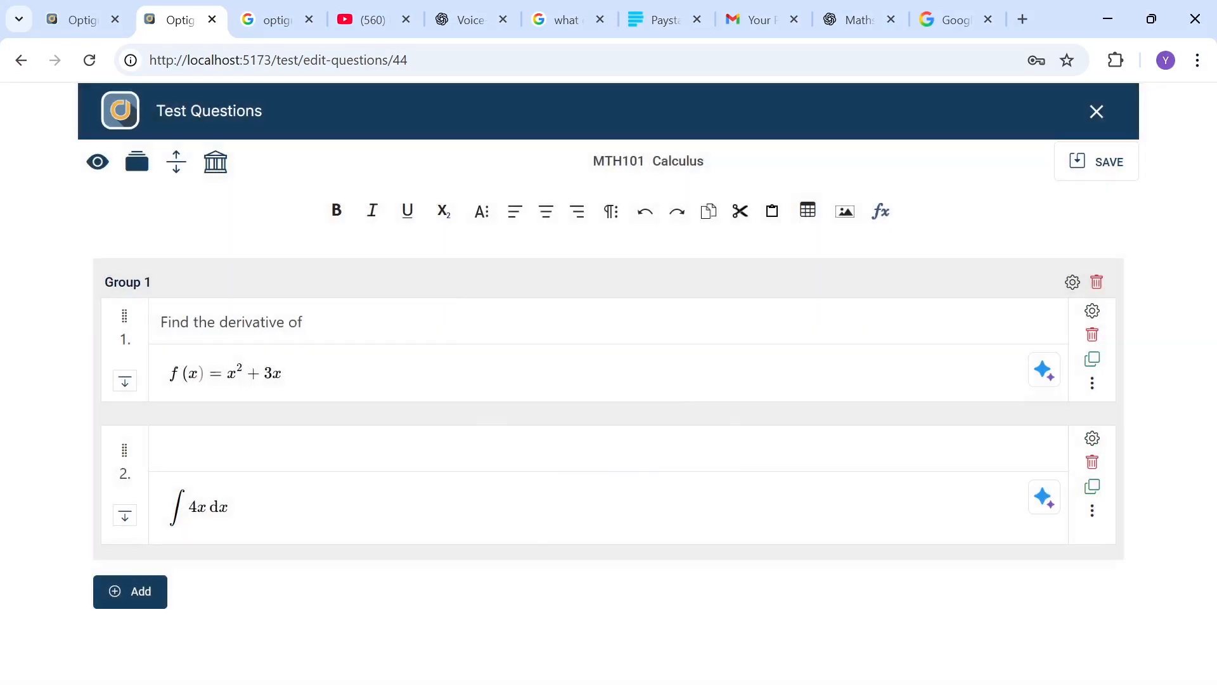
{"action": "left_click", "coordinate": [1082, 172]}
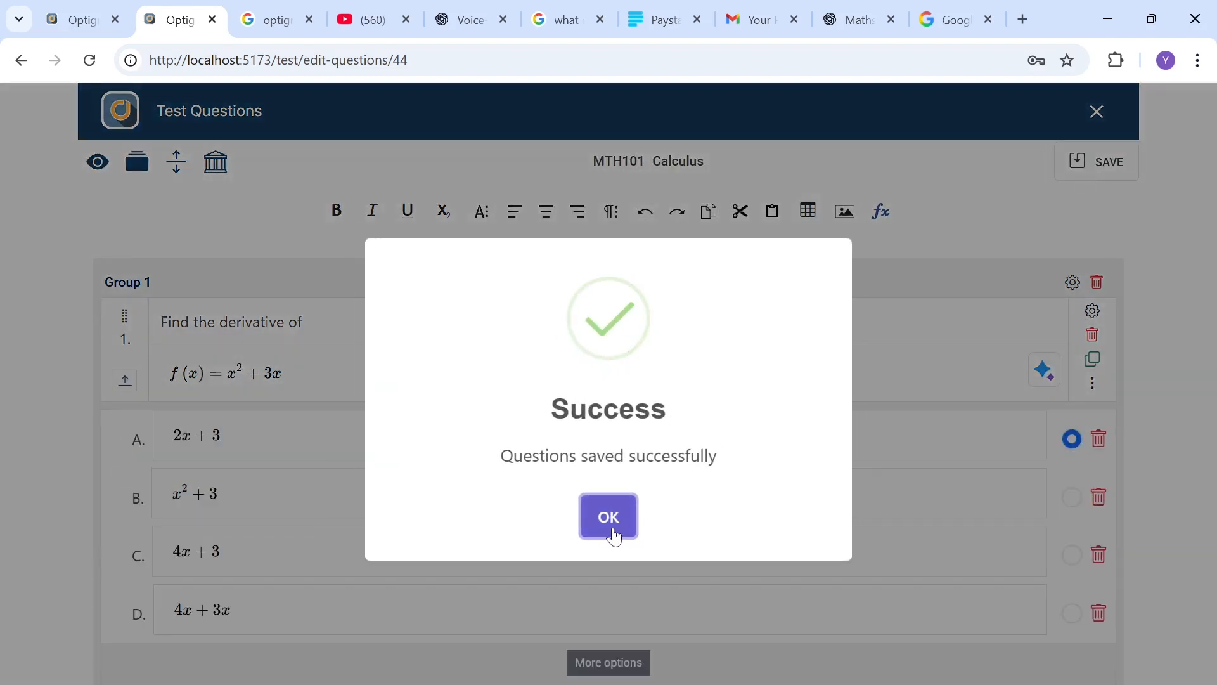
{"action": "left_click", "coordinate": [609, 517]}
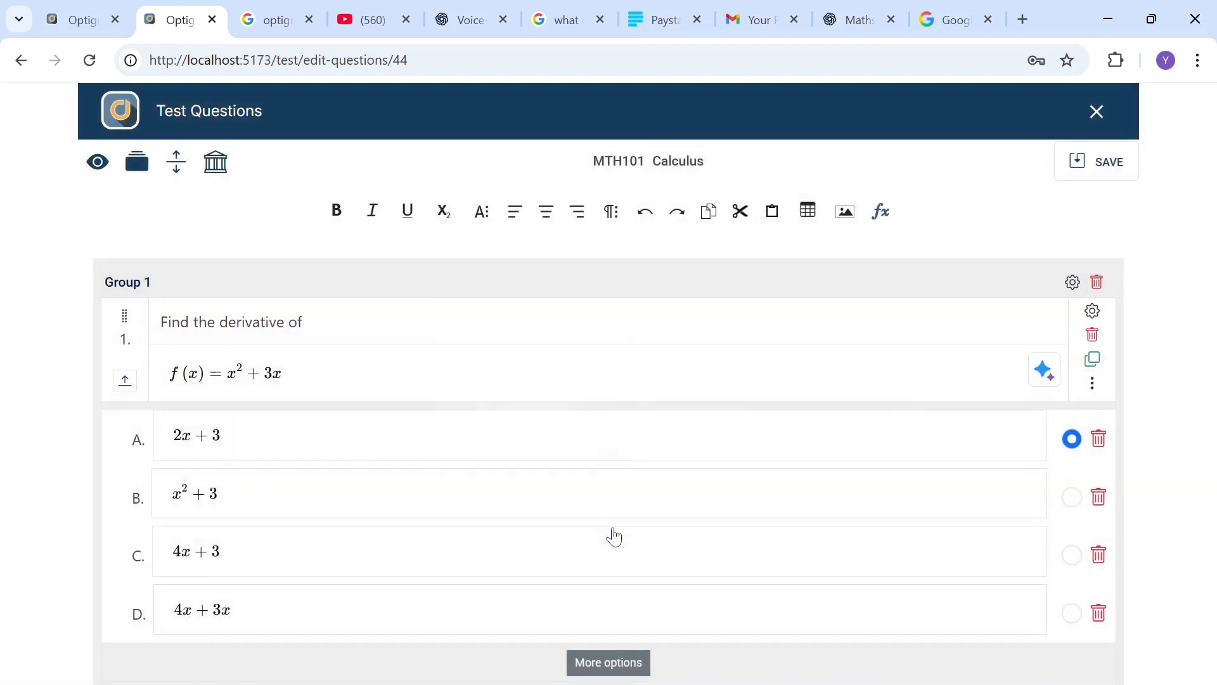
Step: Import the indefinite integral question and the limit question from the MTH101 question bank into the test
{"action": "left_click", "coordinate": [168, 170]}
{"action": "left_click", "coordinate": [211, 163]}
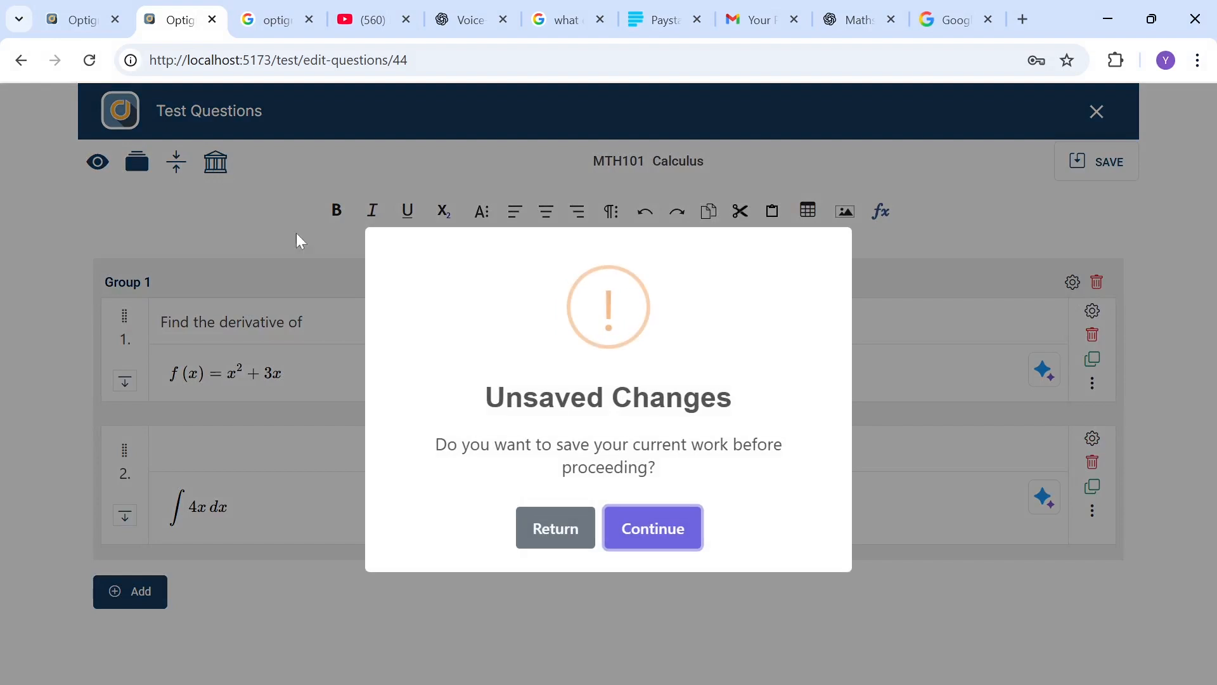
{"action": "left_click", "coordinate": [644, 536]}
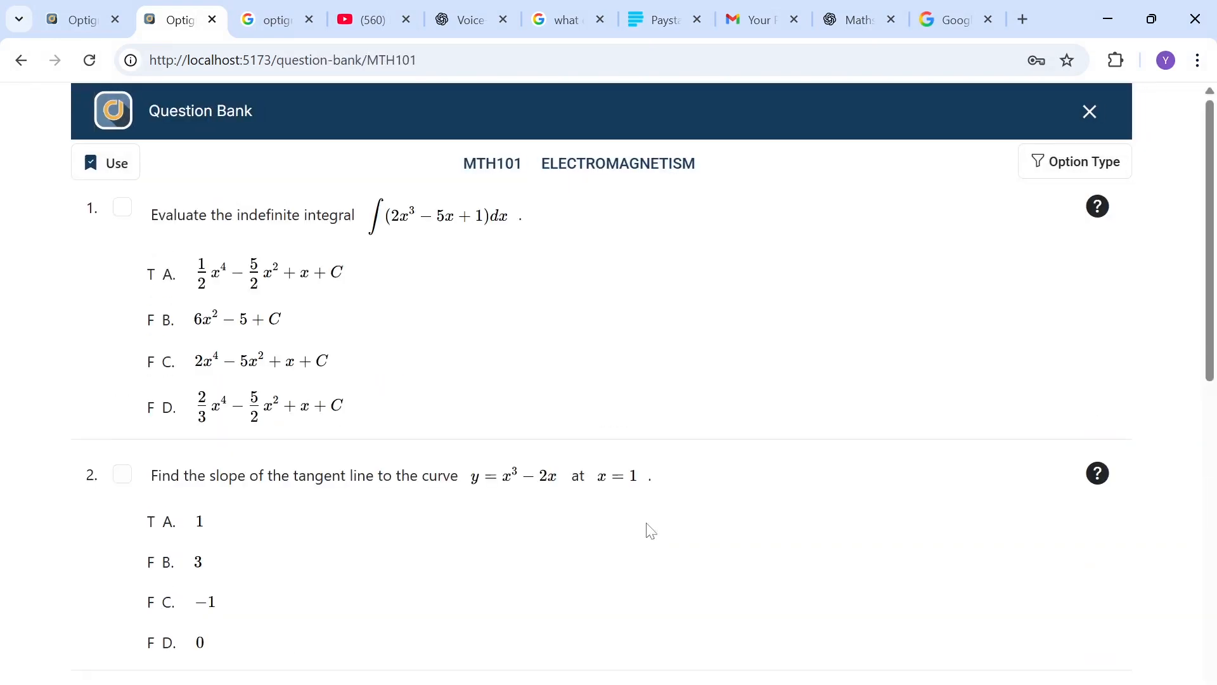
{"action": "scroll", "coordinate": [650, 531], "scroll_direction": "down", "scroll_amount": 2}
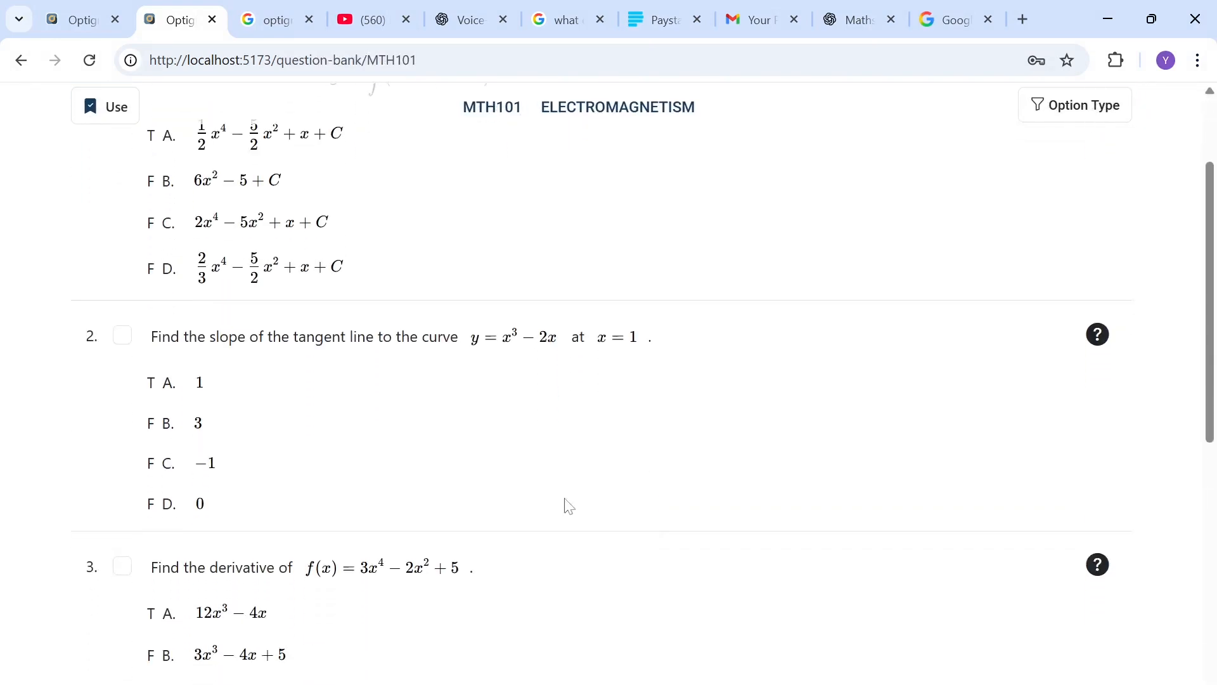
{"action": "scroll", "coordinate": [125, 344], "scroll_direction": "up", "scroll_amount": 2}
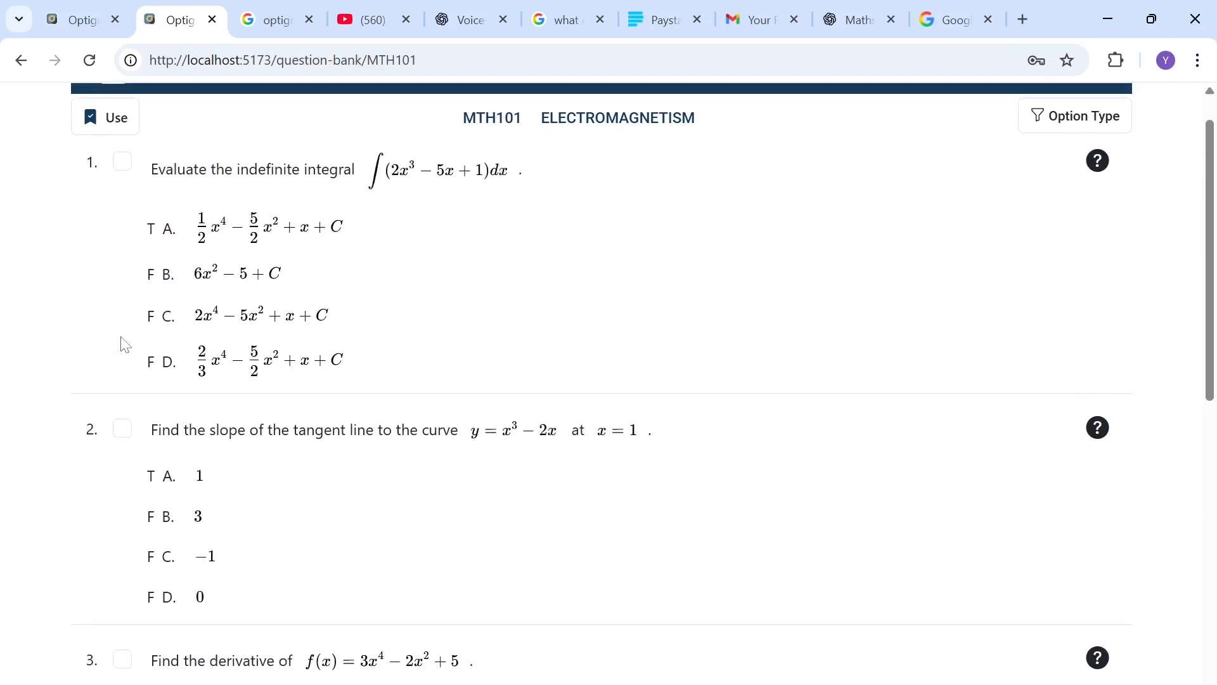
{"action": "left_click", "coordinate": [121, 169]}
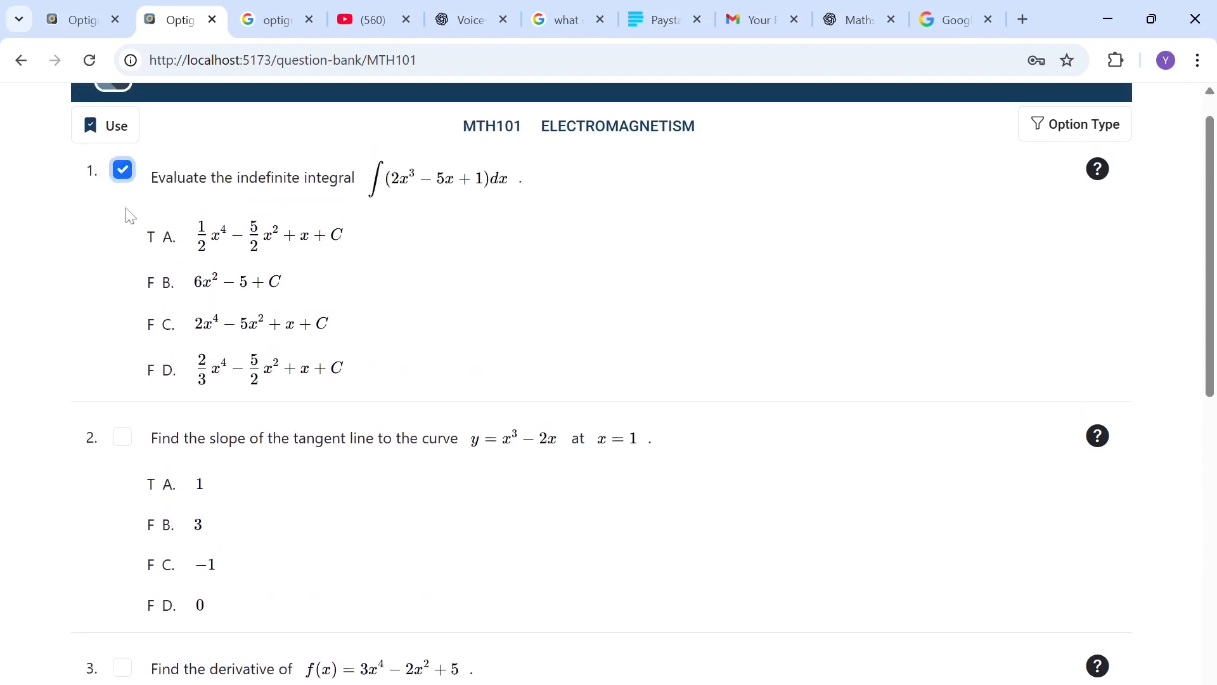
{"action": "scroll", "coordinate": [184, 442], "scroll_direction": "down", "scroll_amount": 5}
{"action": "scroll", "coordinate": [183, 442], "scroll_direction": "down", "scroll_amount": 1}
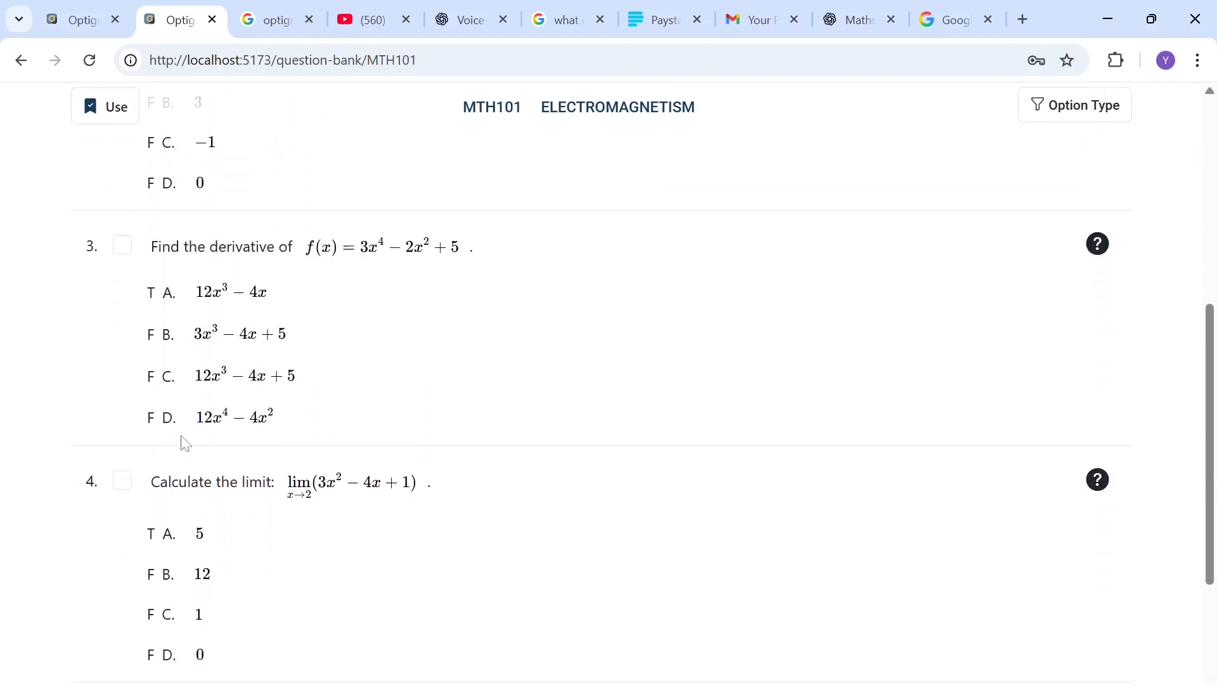
{"action": "left_click", "coordinate": [120, 479]}
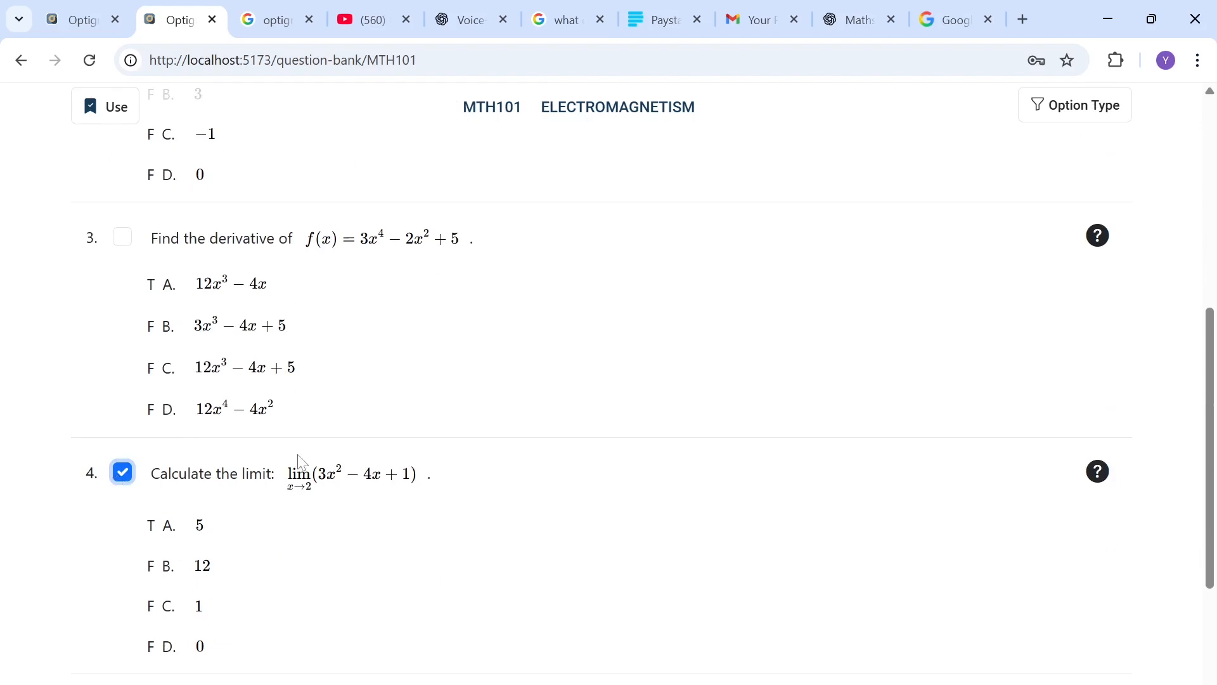
{"action": "scroll", "coordinate": [301, 461], "scroll_direction": "up", "scroll_amount": 7}
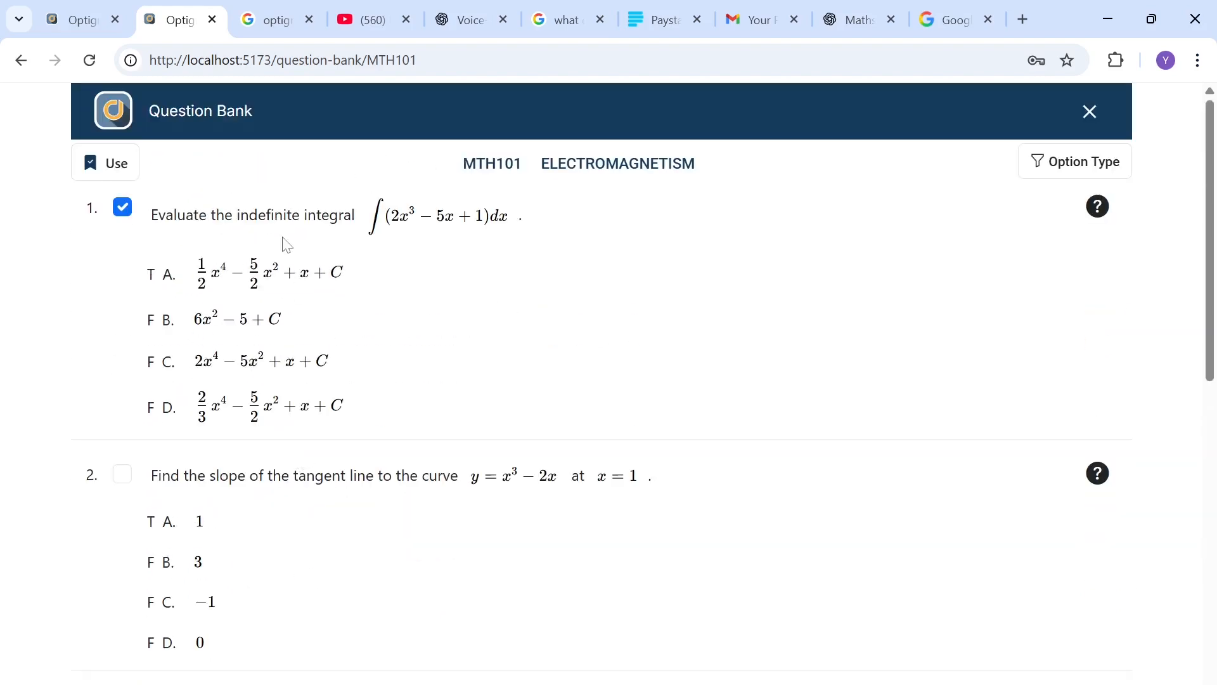
{"action": "left_click", "coordinate": [117, 166]}
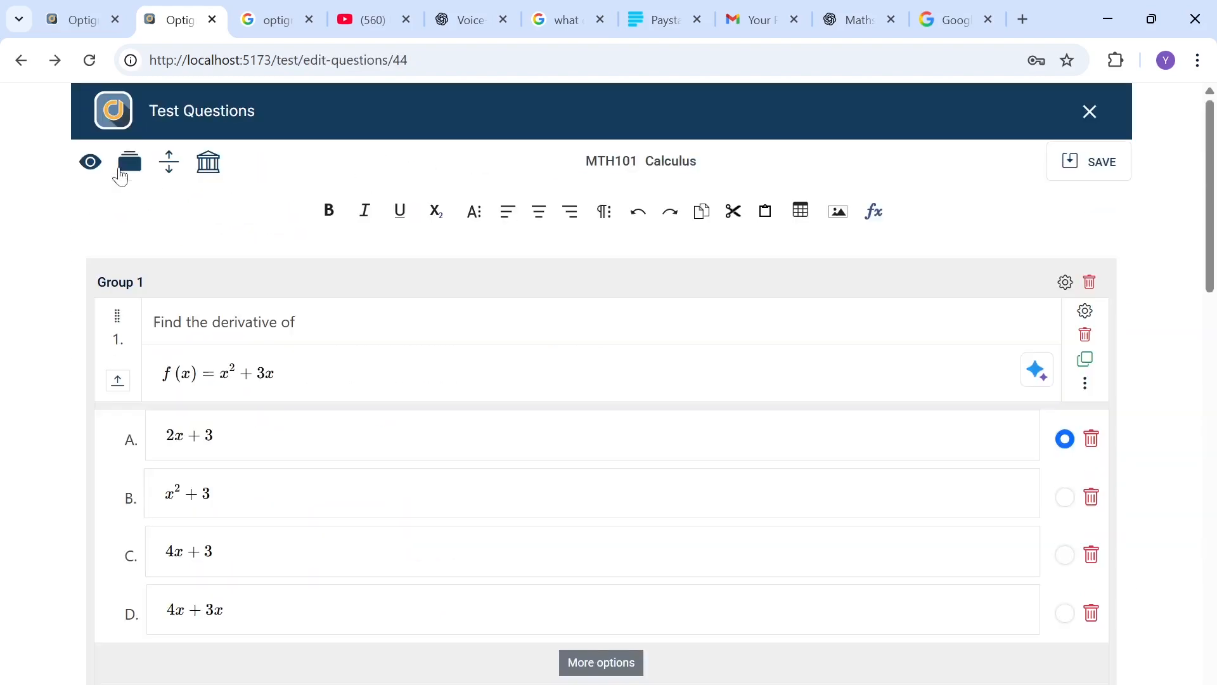
Step: Scroll through the test editor to review all four questions and their answer options
{"action": "scroll", "coordinate": [121, 175], "scroll_direction": "down", "scroll_amount": 1}
{"action": "scroll", "coordinate": [315, 444], "scroll_direction": "down", "scroll_amount": 13}
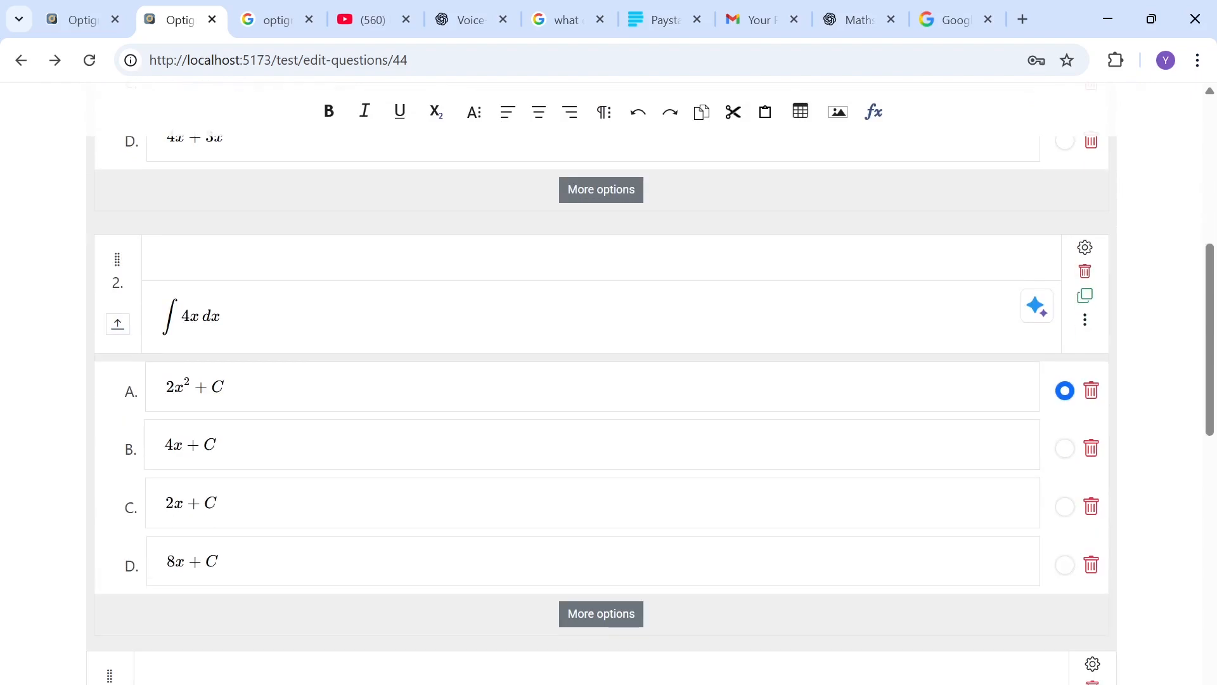
{"action": "scroll", "coordinate": [601, 381], "scroll_direction": "down", "scroll_amount": 1}
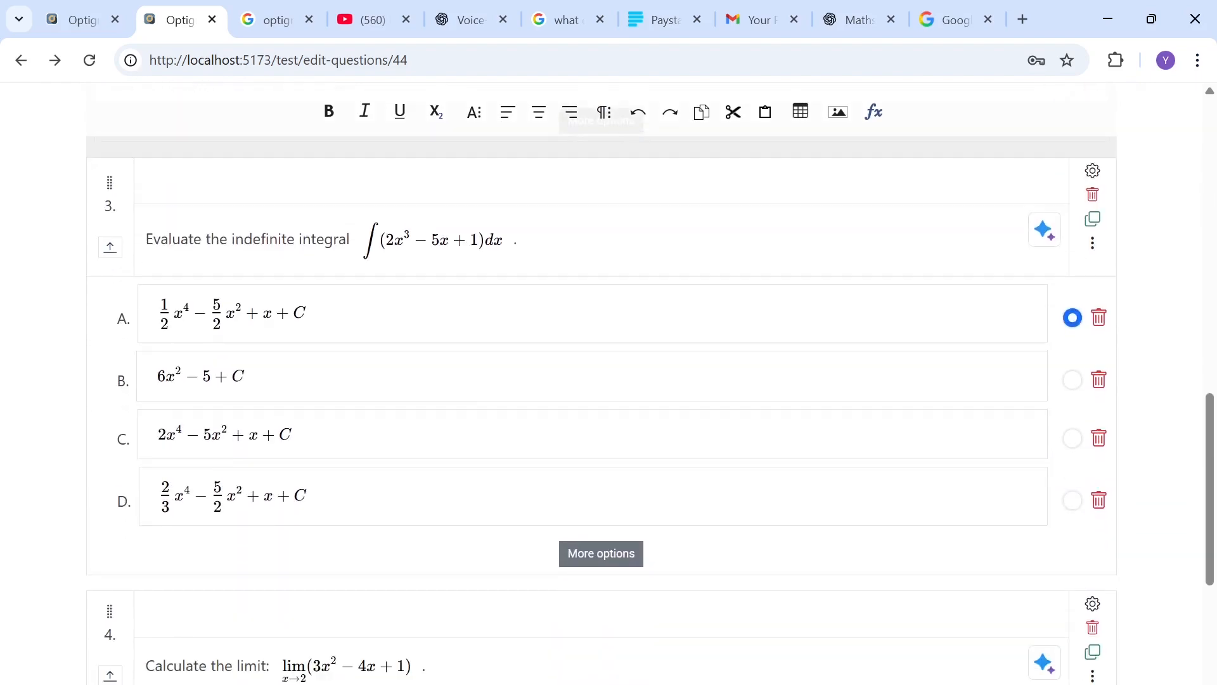
{"action": "scroll", "coordinate": [317, 447], "scroll_direction": "down", "scroll_amount": 6}
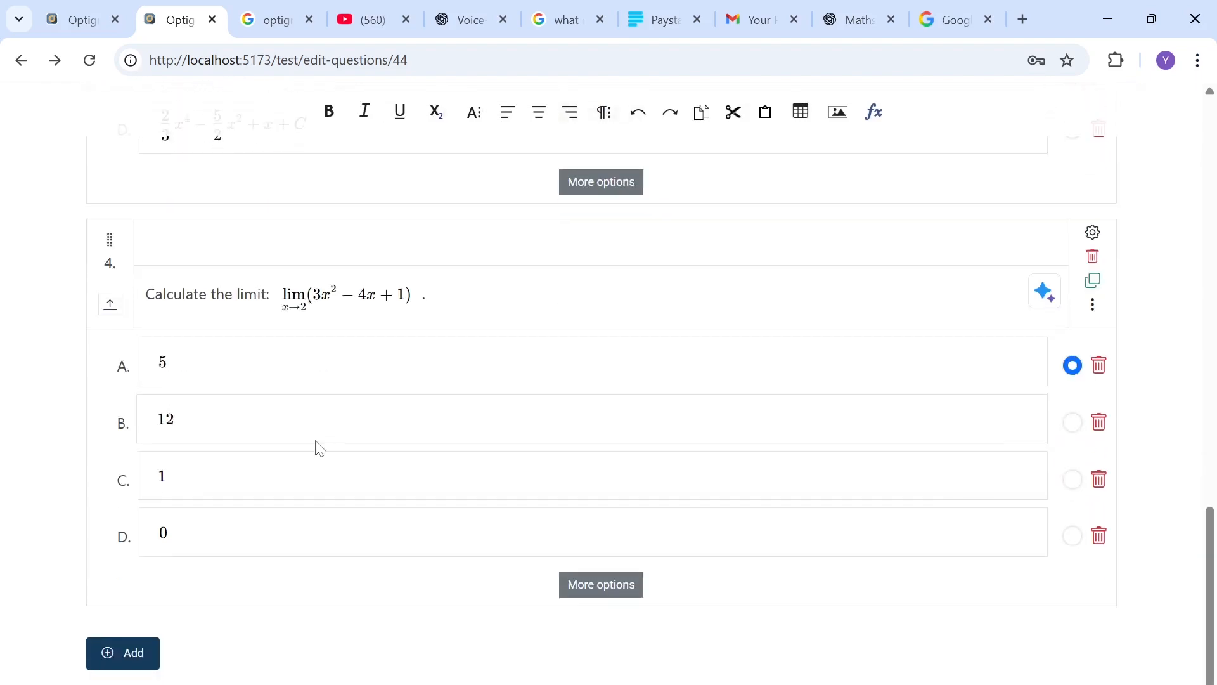
{"action": "scroll", "coordinate": [319, 447], "scroll_direction": "up", "scroll_amount": 20}
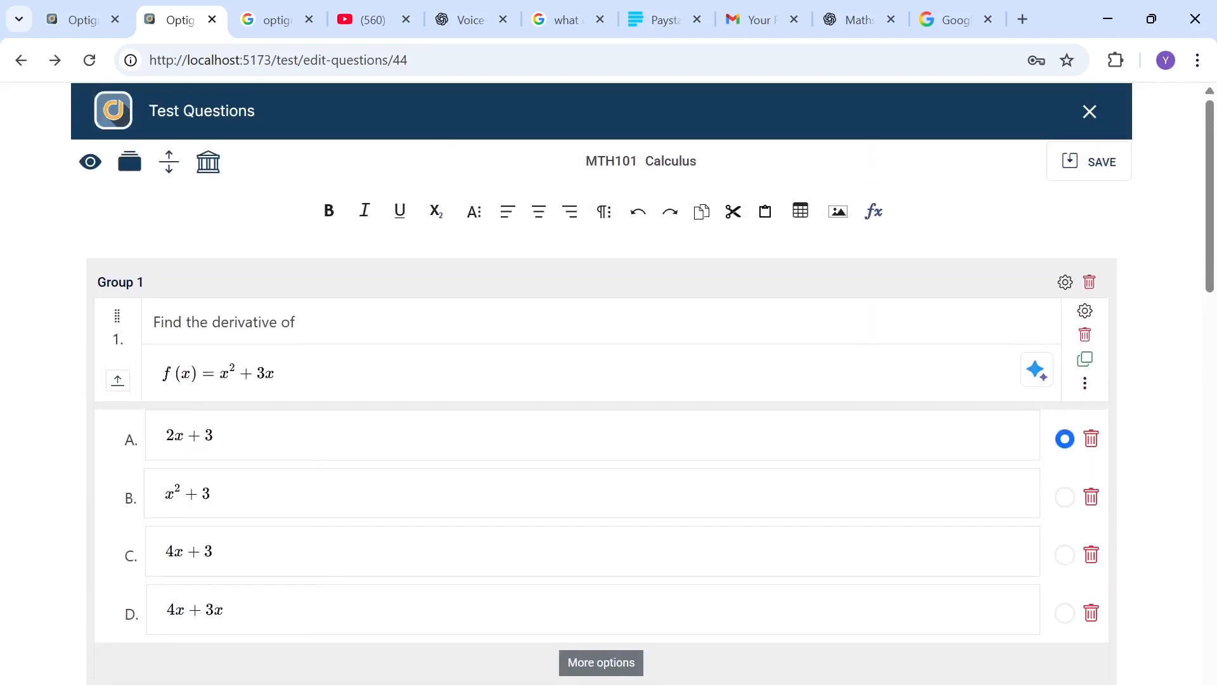
Step: Preview the test in list view and test view, stepping through the questions, then close the preview
{"action": "left_click", "coordinate": [76, 163]}
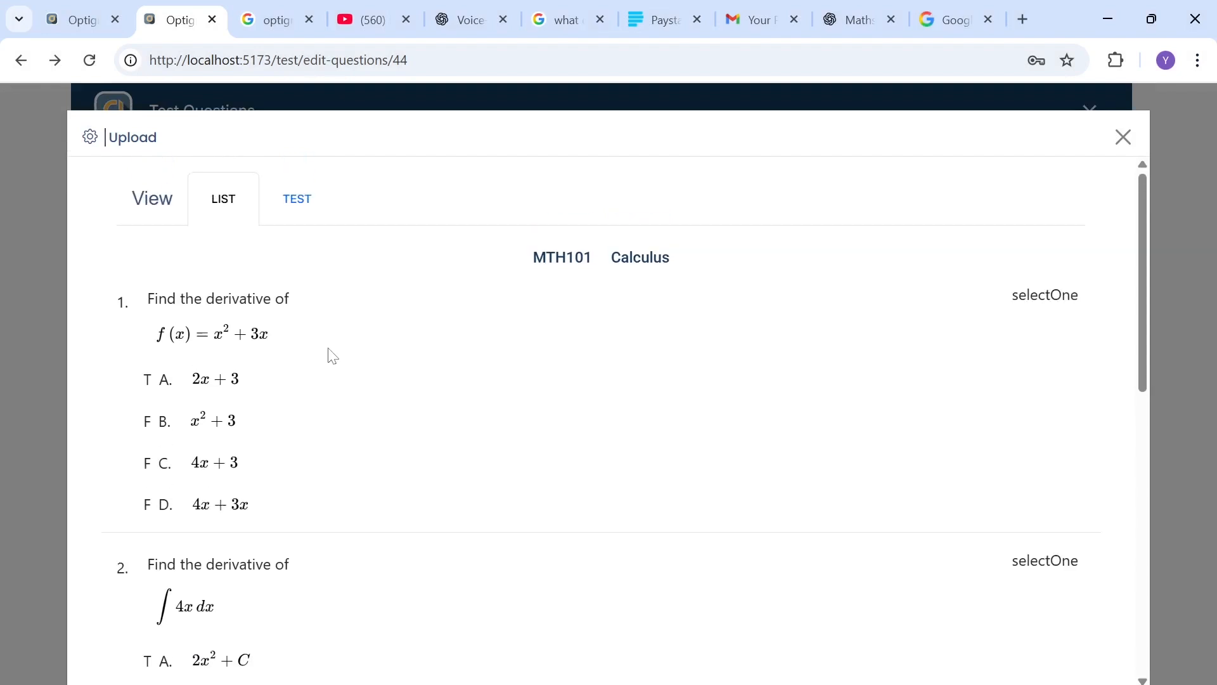
{"action": "scroll", "coordinate": [383, 454], "scroll_direction": "down", "scroll_amount": 9}
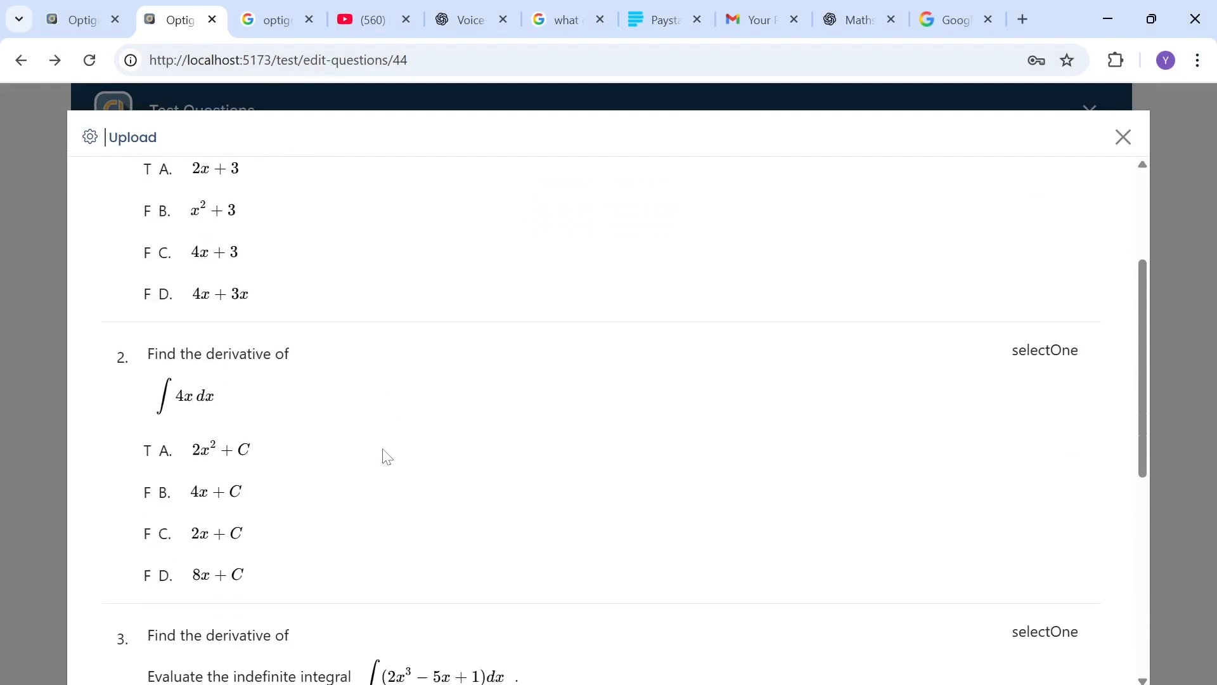
{"action": "scroll", "coordinate": [383, 454], "scroll_direction": "down", "scroll_amount": 2}
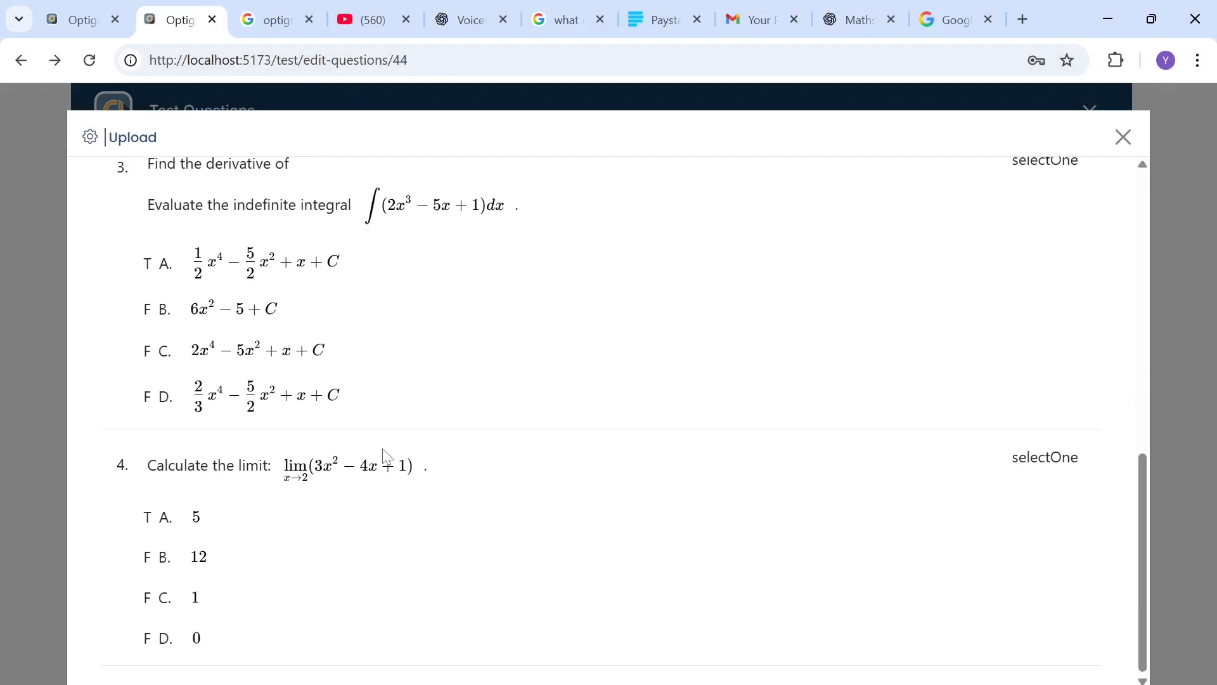
{"action": "scroll", "coordinate": [383, 454], "scroll_direction": "up", "scroll_amount": 10}
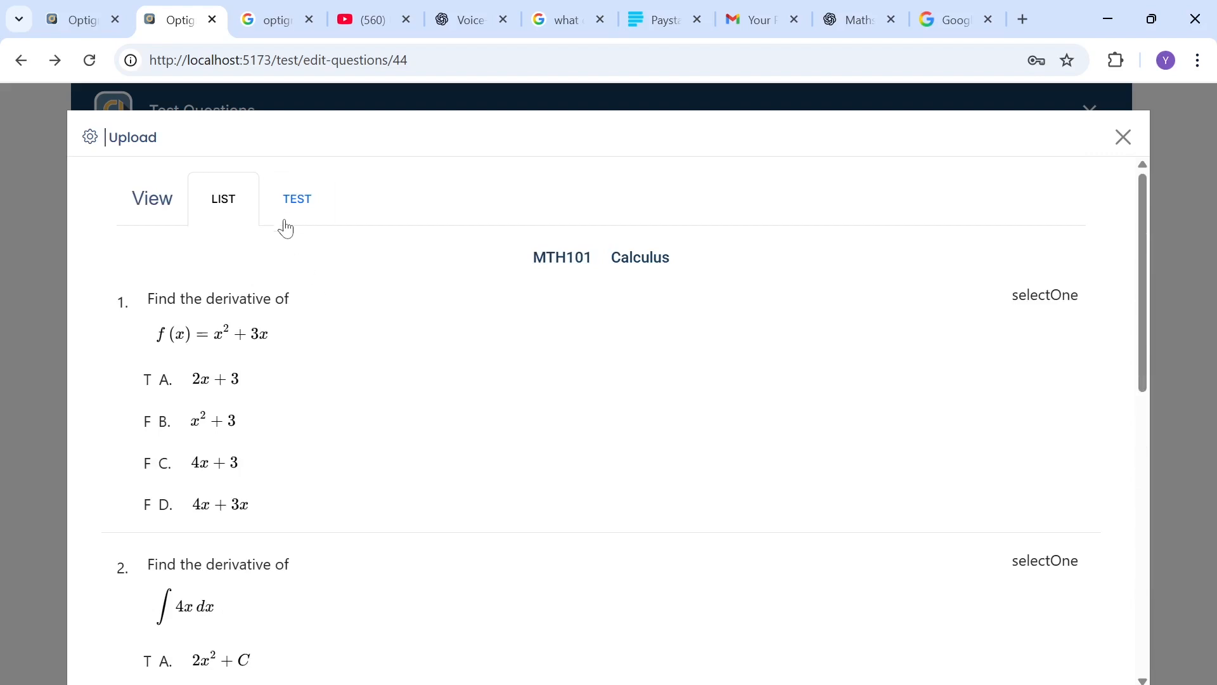
{"action": "left_click", "coordinate": [292, 211]}
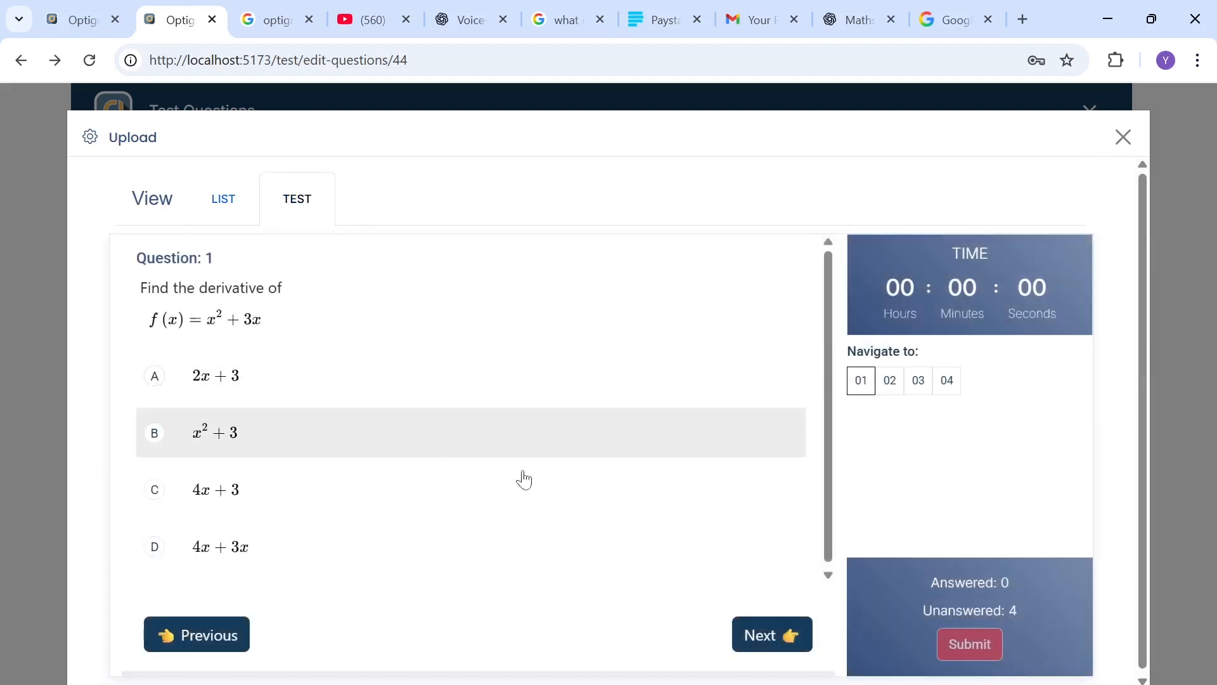
{"action": "left_click", "coordinate": [766, 639]}
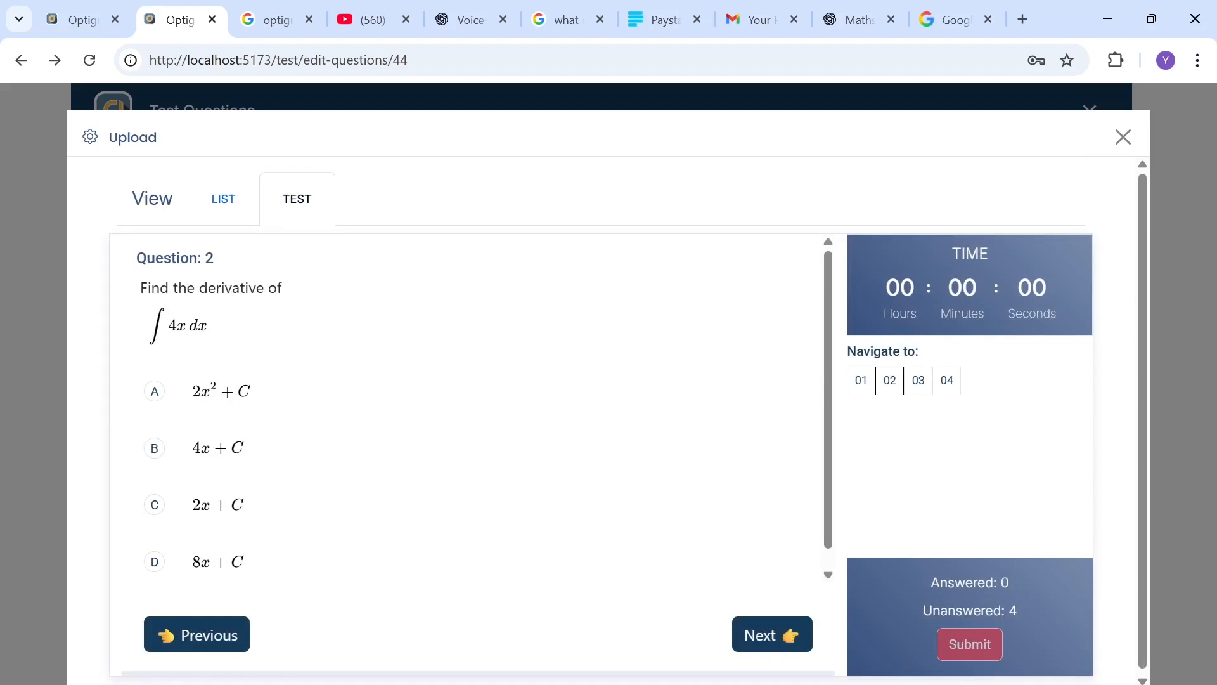
{"action": "left_click", "coordinate": [756, 641]}
{"action": "left_click", "coordinate": [755, 641]}
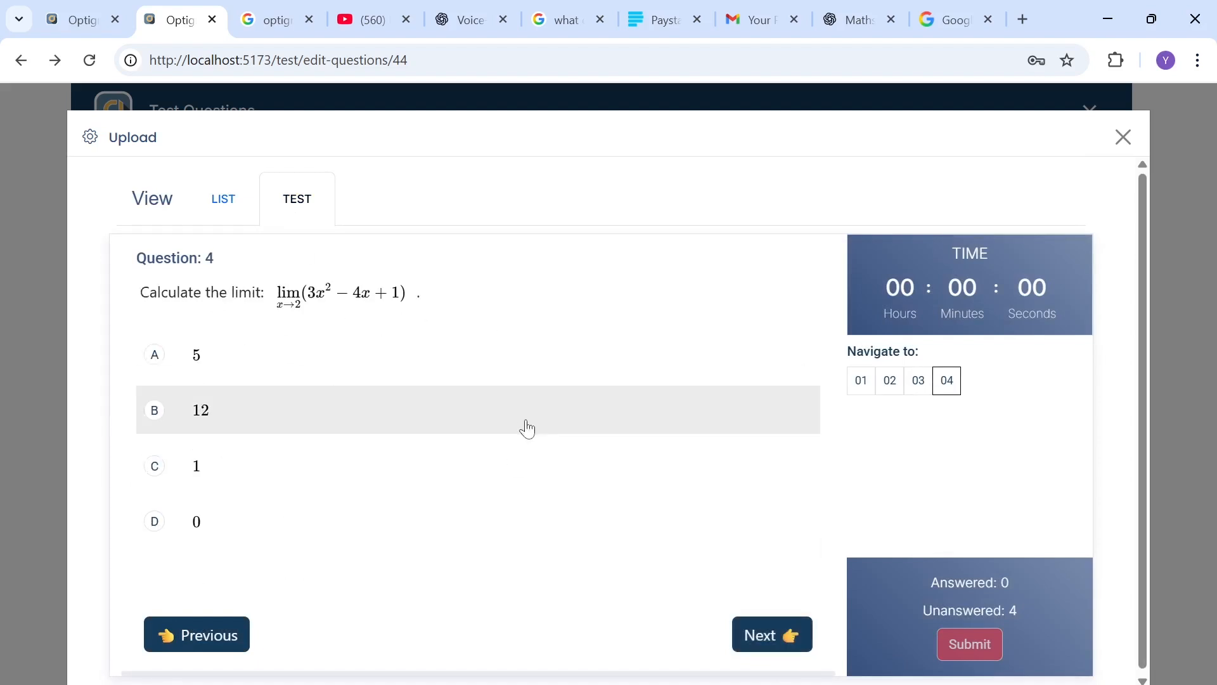
{"action": "left_click", "coordinate": [1124, 138]}
Step: Save the test questions and close the question editor
{"action": "scroll", "coordinate": [1126, 150], "scroll_direction": "down", "scroll_amount": 2}
{"action": "scroll", "coordinate": [1078, 190], "scroll_direction": "up", "scroll_amount": 2}
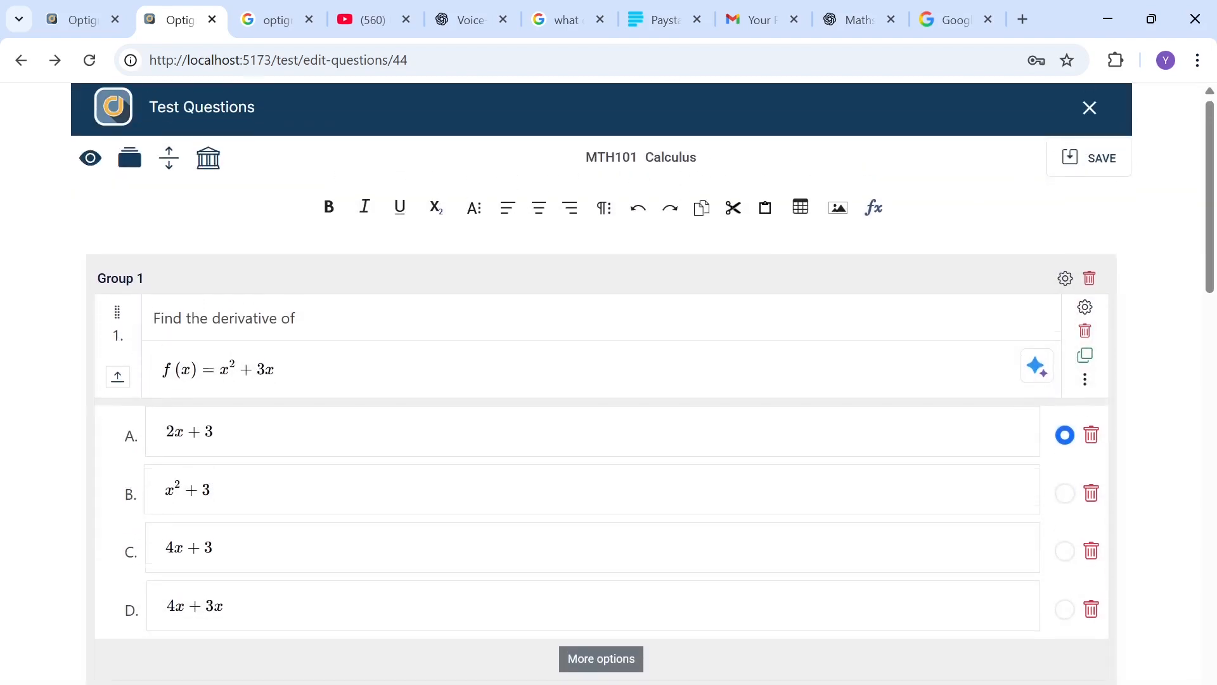
{"action": "left_click", "coordinate": [1089, 164]}
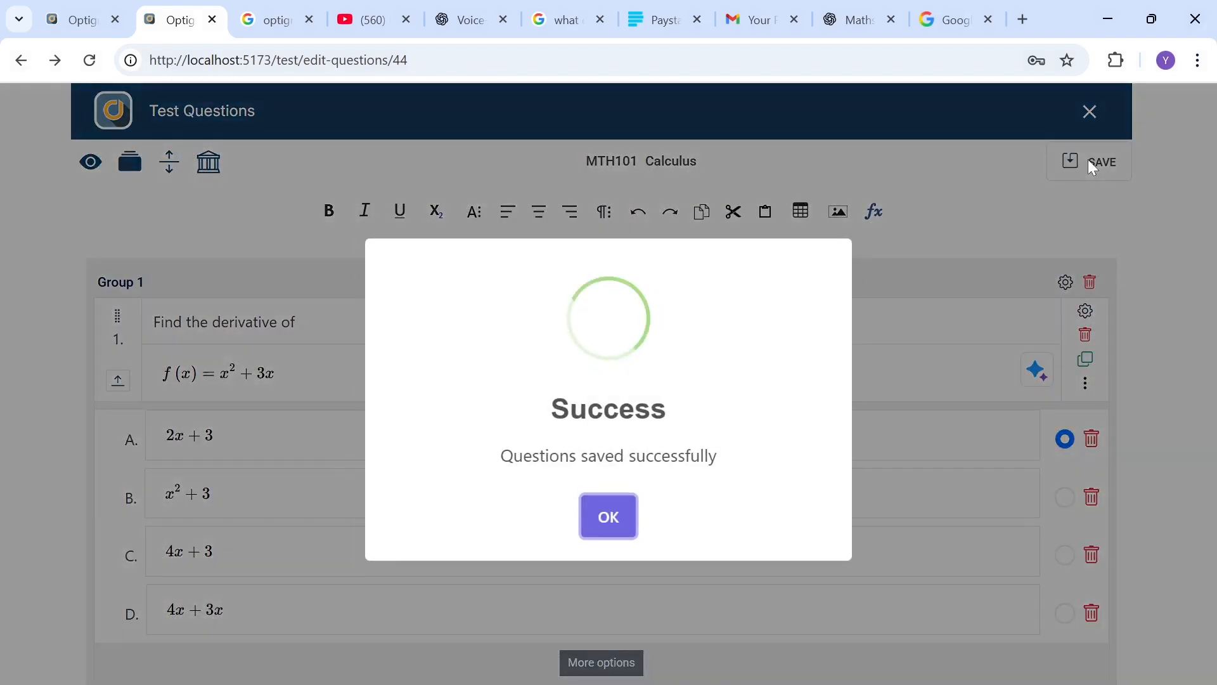
{"action": "left_click", "coordinate": [610, 515]}
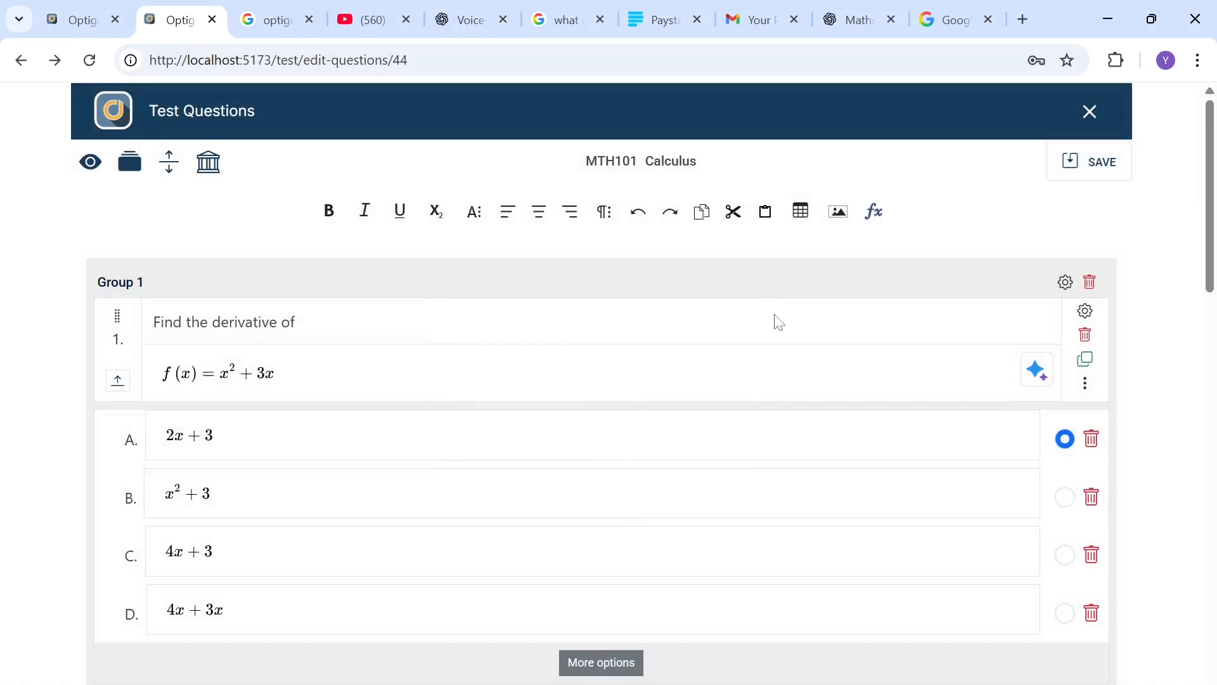
{"action": "left_click", "coordinate": [1092, 114]}
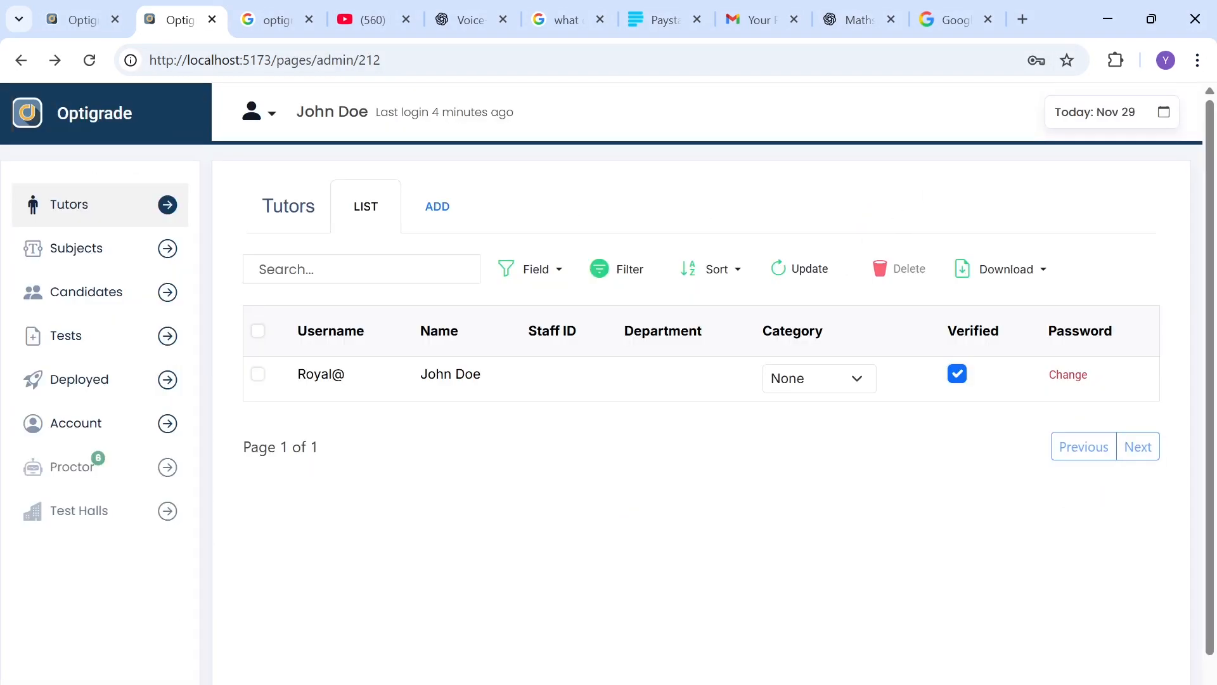
Step: Open the Tests list and view the details of the Calculus and Calculus II tests
{"action": "left_click", "coordinate": [74, 336]}
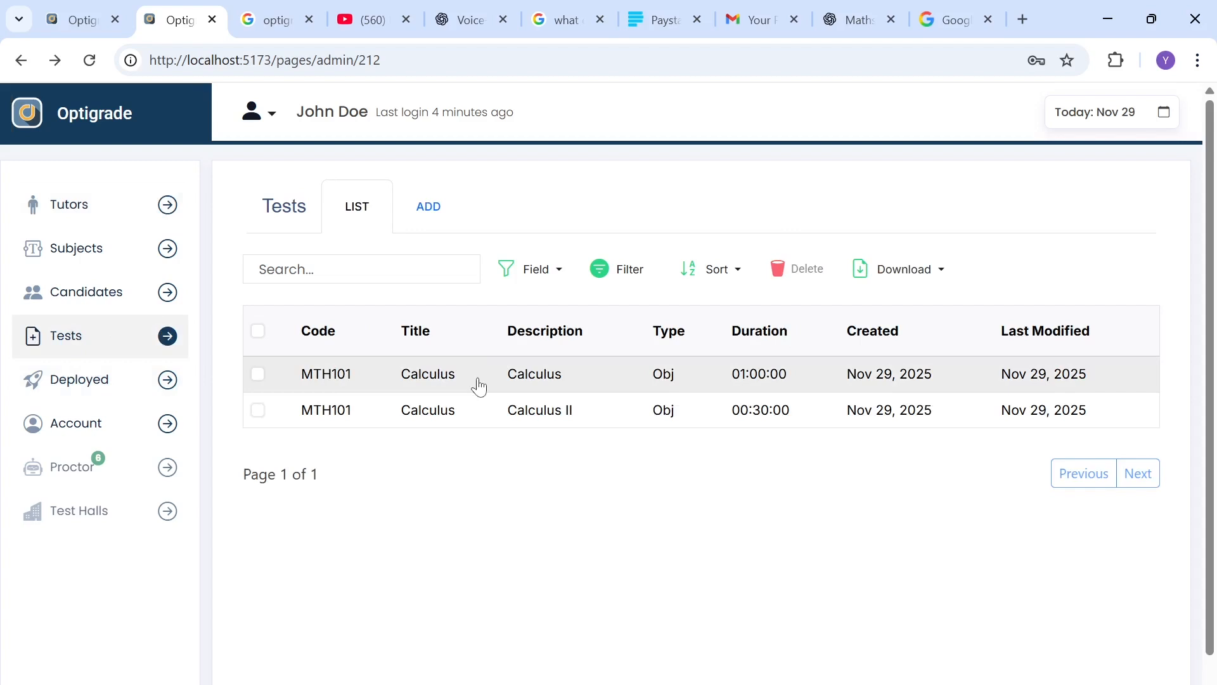
{"action": "left_click", "coordinate": [480, 386]}
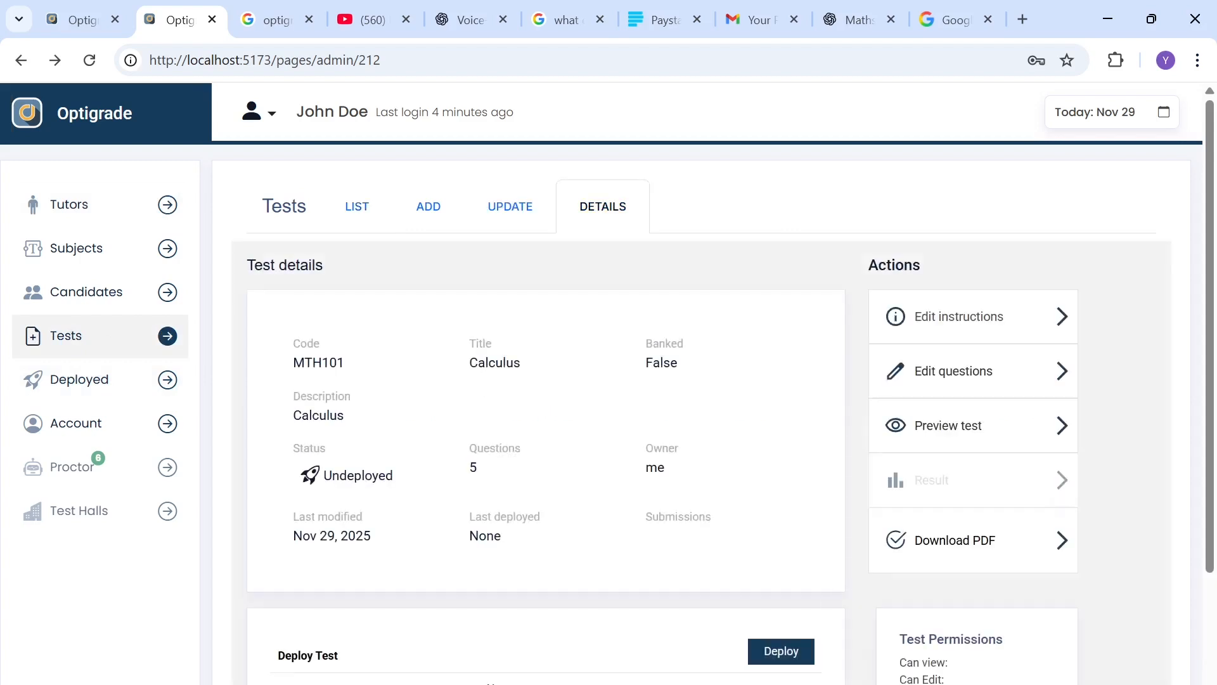
{"action": "left_click", "coordinate": [359, 227]}
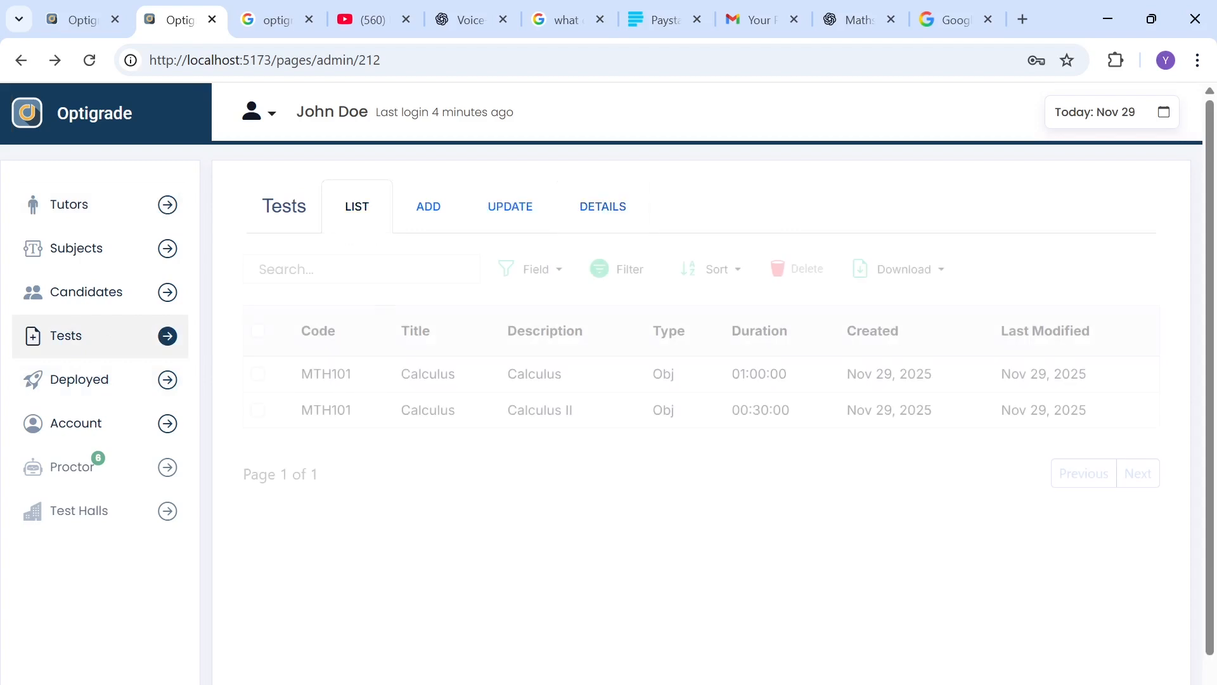
{"action": "left_click", "coordinate": [412, 425]}
{"action": "scroll", "coordinate": [619, 492], "scroll_direction": "down", "scroll_amount": 1}
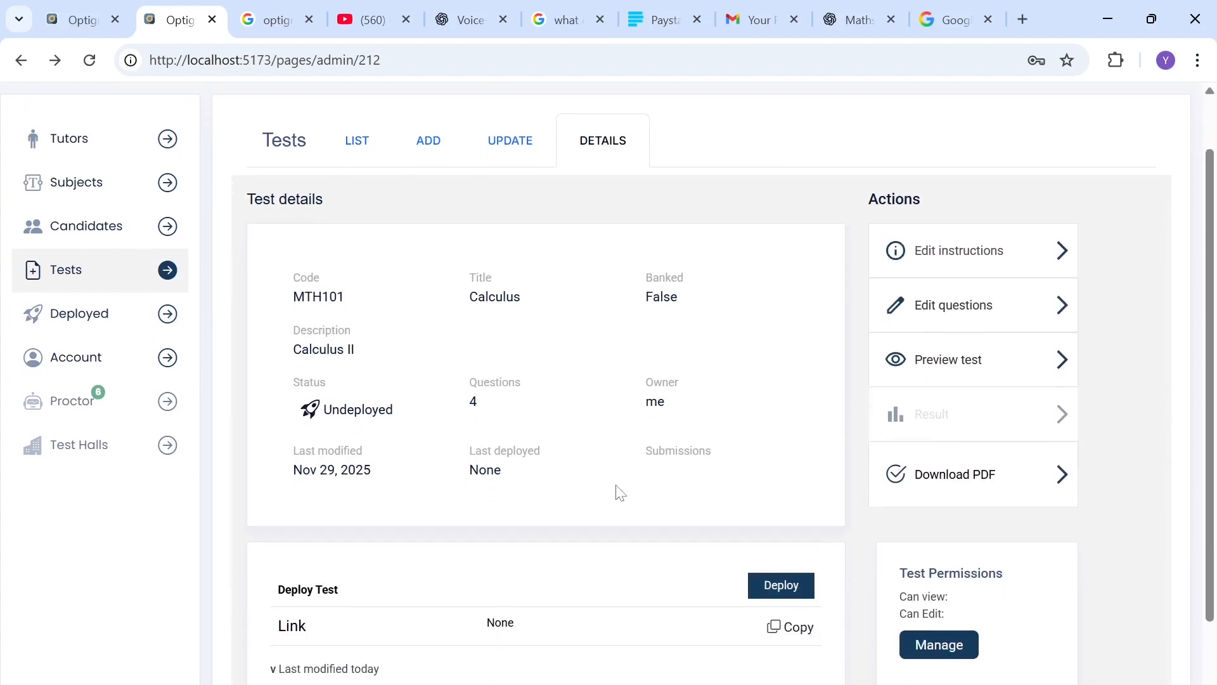